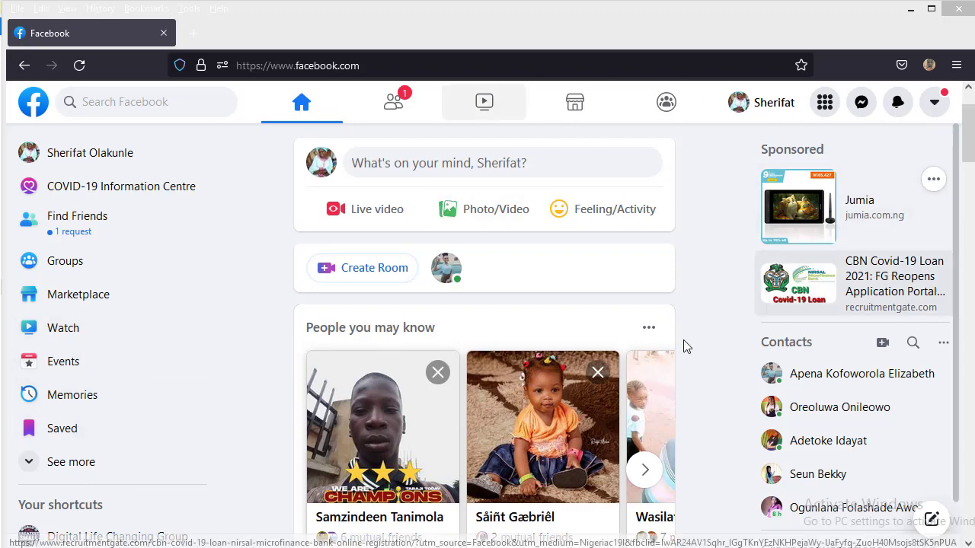
Step: Choose Page from the Create options in the Menu grid
click(826, 103)
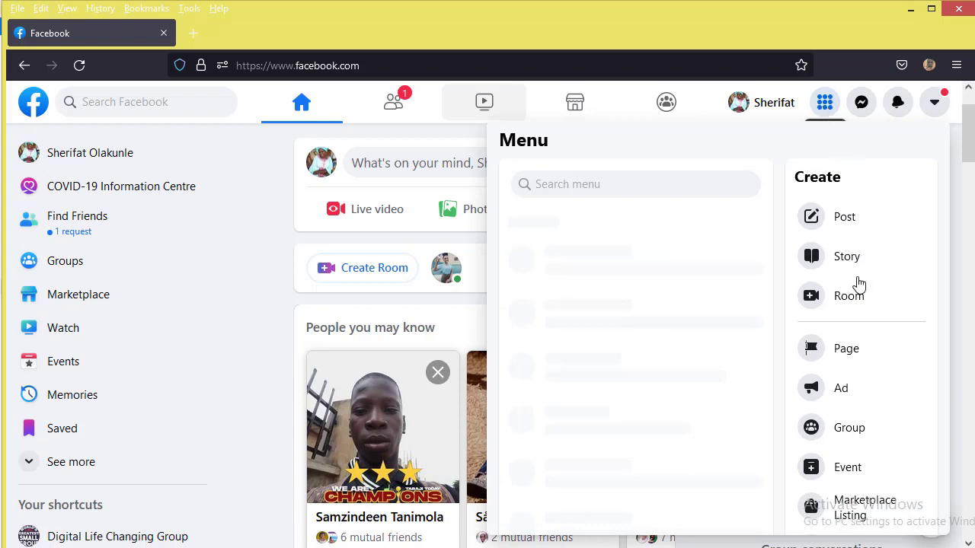
click(848, 352)
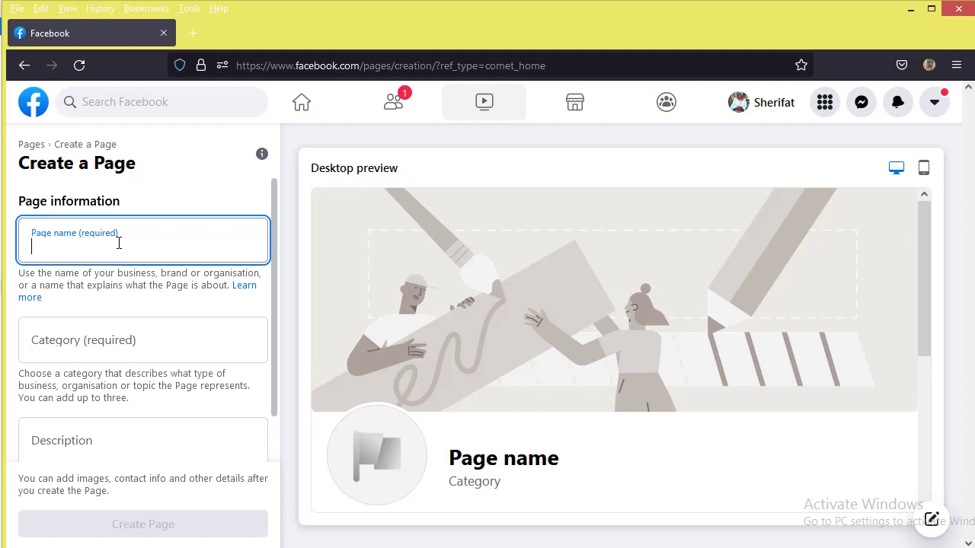
Step: Enter 'Empress Foot Wears' as the Page name and pick Shoe shop after searching 'footwear' for the category
text(Empress)
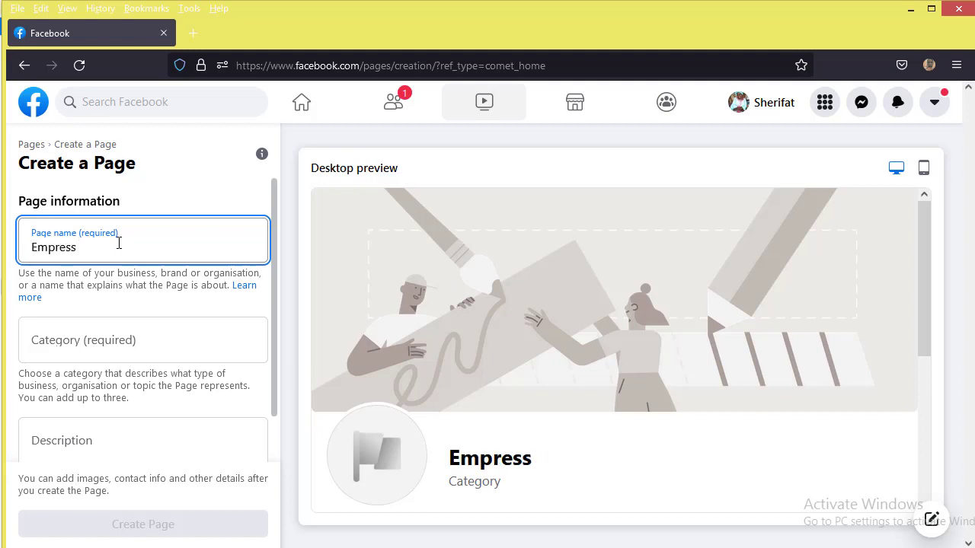
text( Foo)
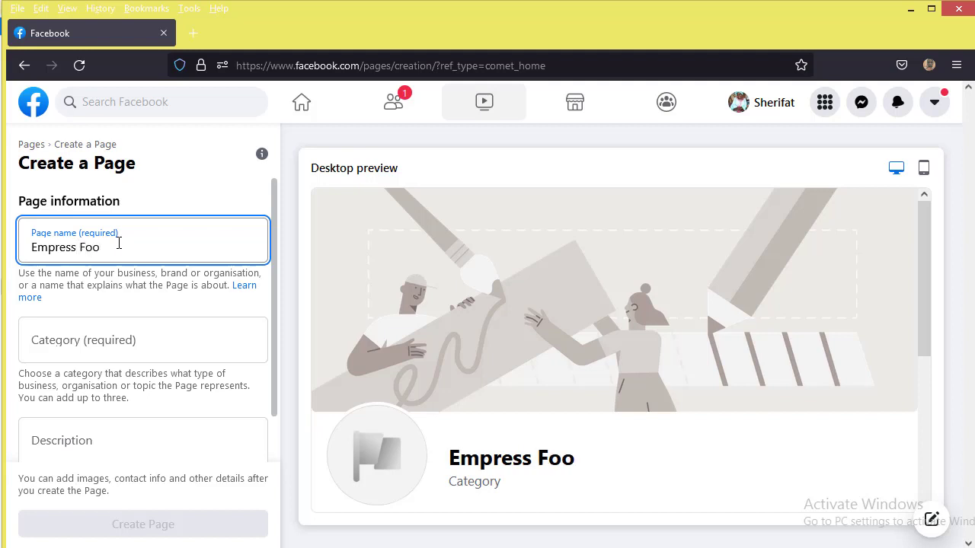
text(t Wears)
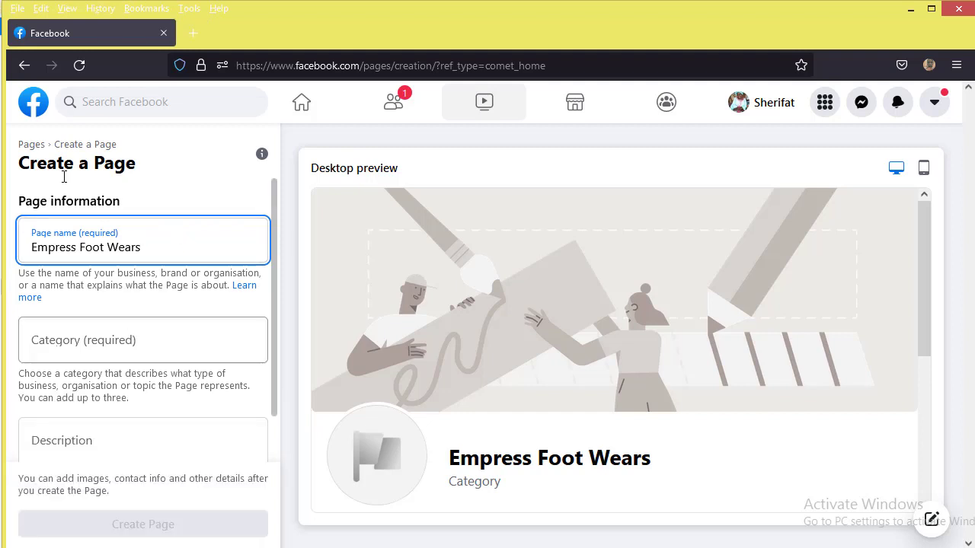
click(109, 344)
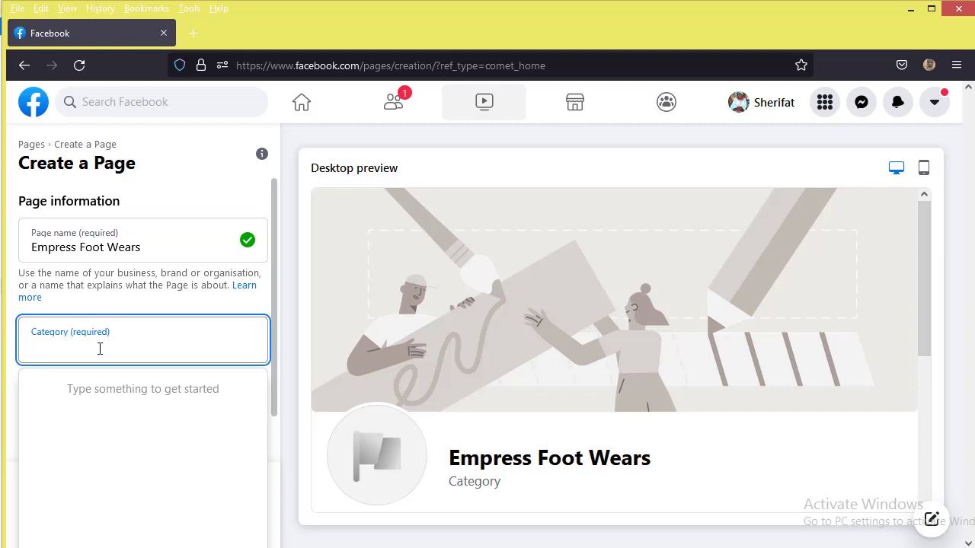
text(shoes)
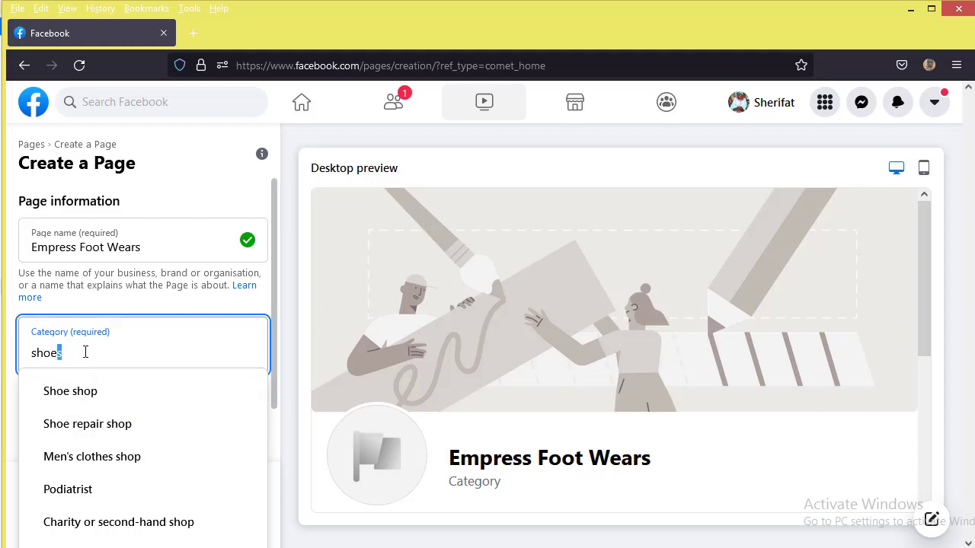
drag(85, 352, 4, 353)
text(foot)
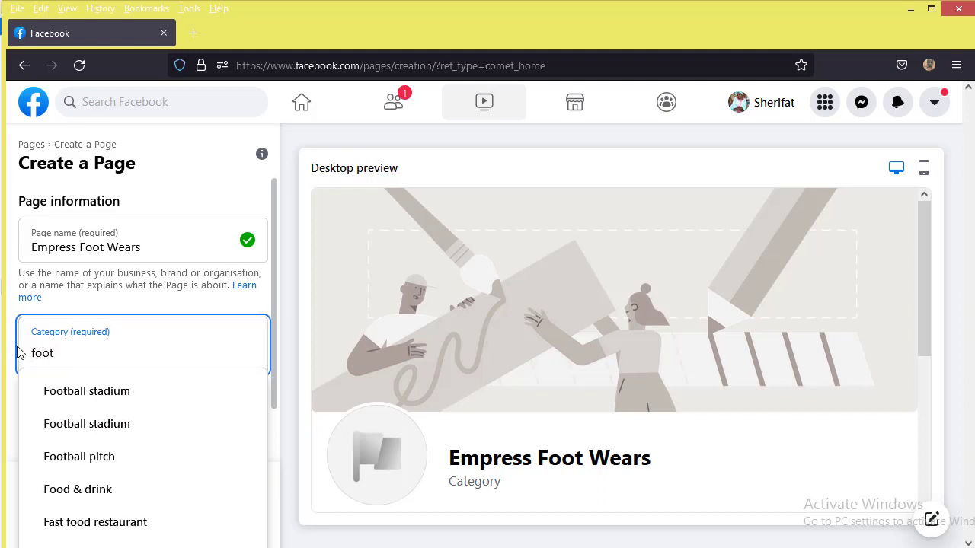
text(wear)
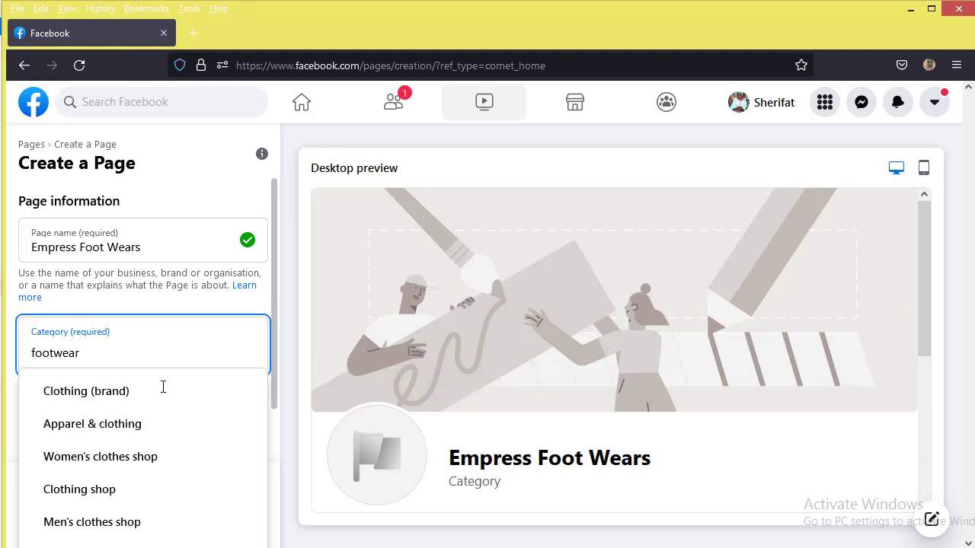
scroll(152, 472, down, 2)
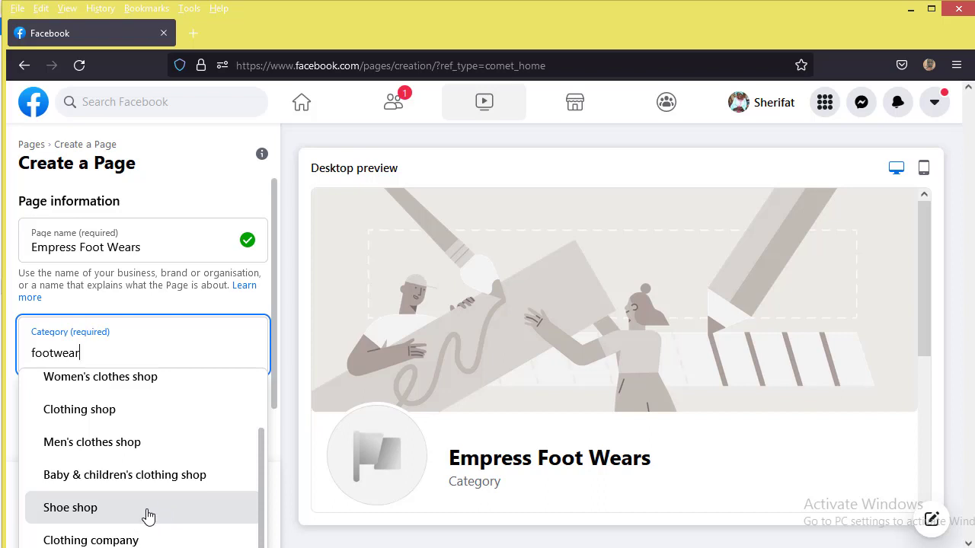
click(148, 515)
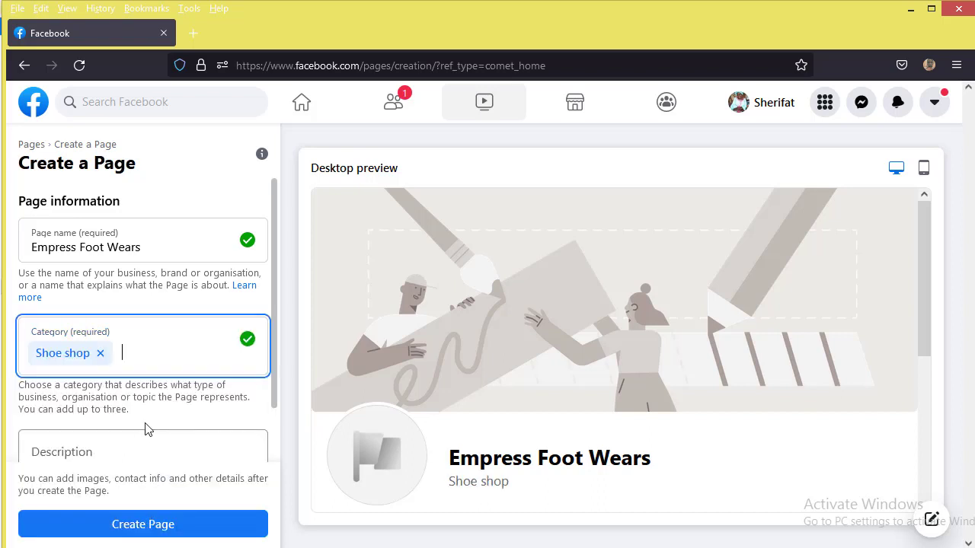
scroll(145, 418, down, 1)
Step: Describe the Page as 'Buy all kinds of shoes here.' and create the Page
click(142, 395)
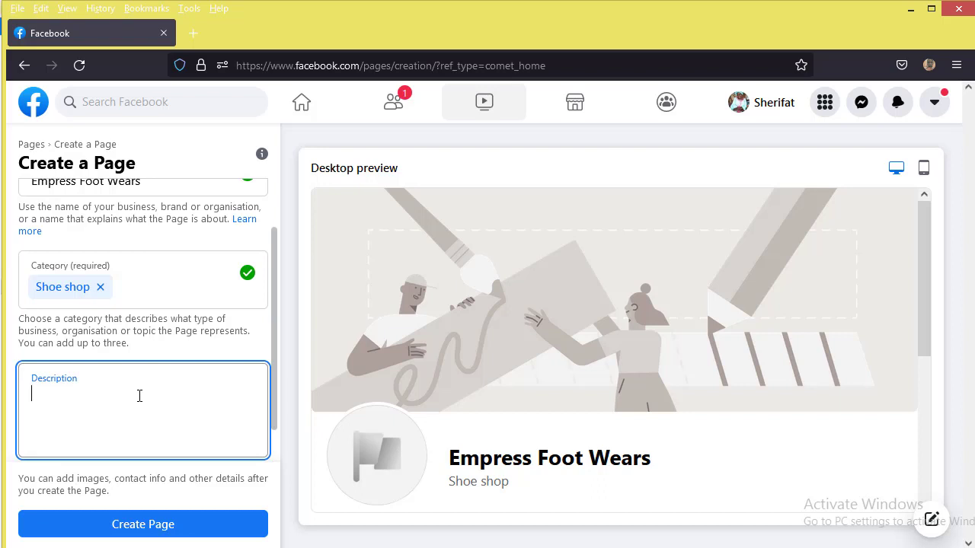
text(Buy all kinds of sho)
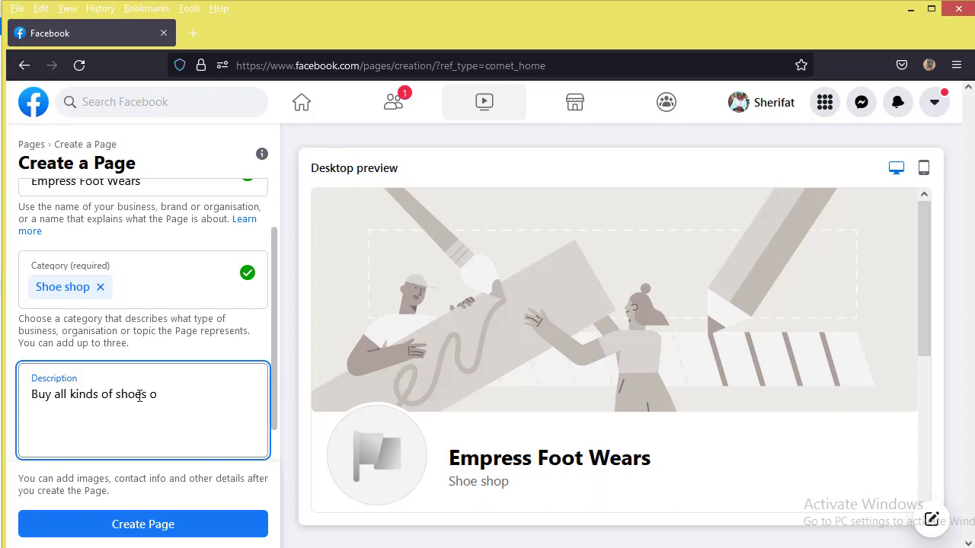
text(es here.)
scroll(250, 515, down, 1)
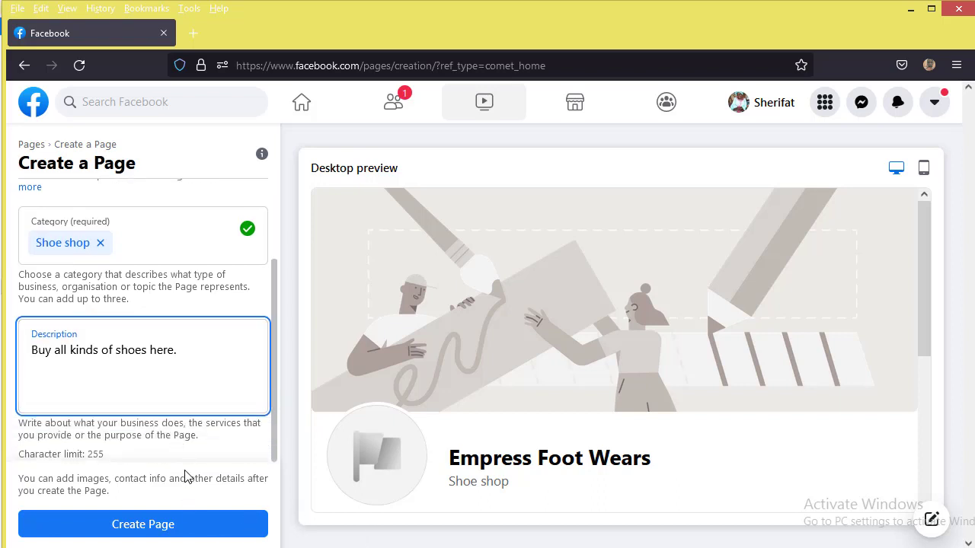
click(181, 525)
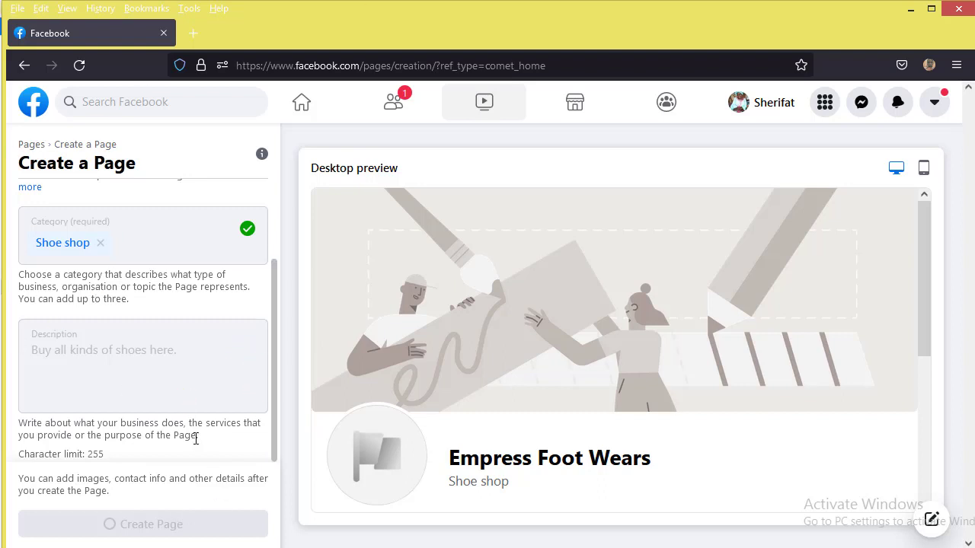
scroll(115, 415, down, 3)
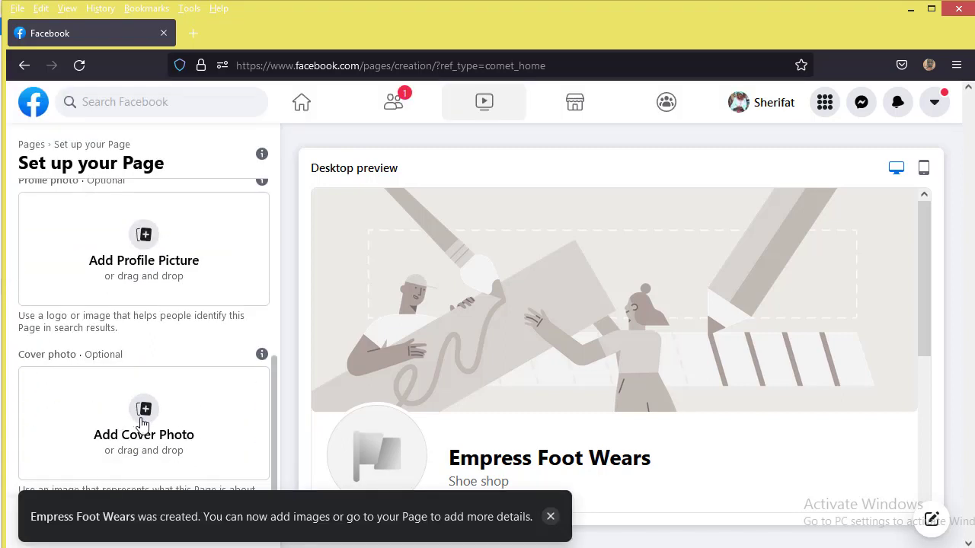
click(150, 240)
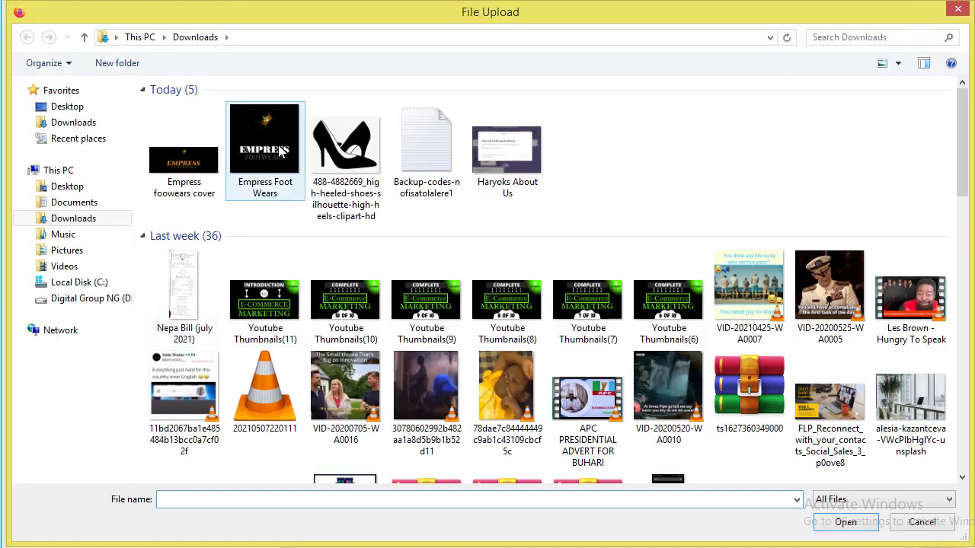
click(279, 151)
double_click(278, 150)
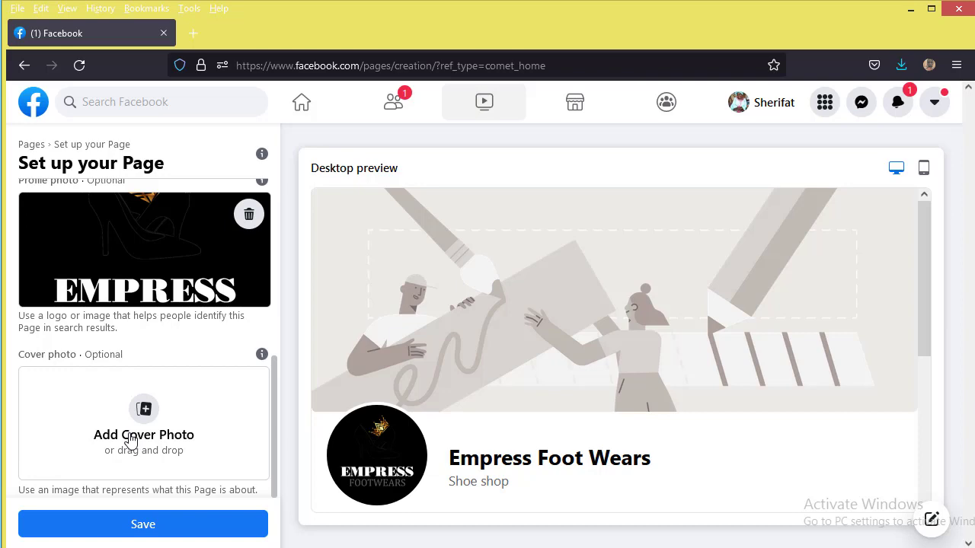
Step: Upload the Empress Footwears banner as the cover photo and save both images
click(131, 440)
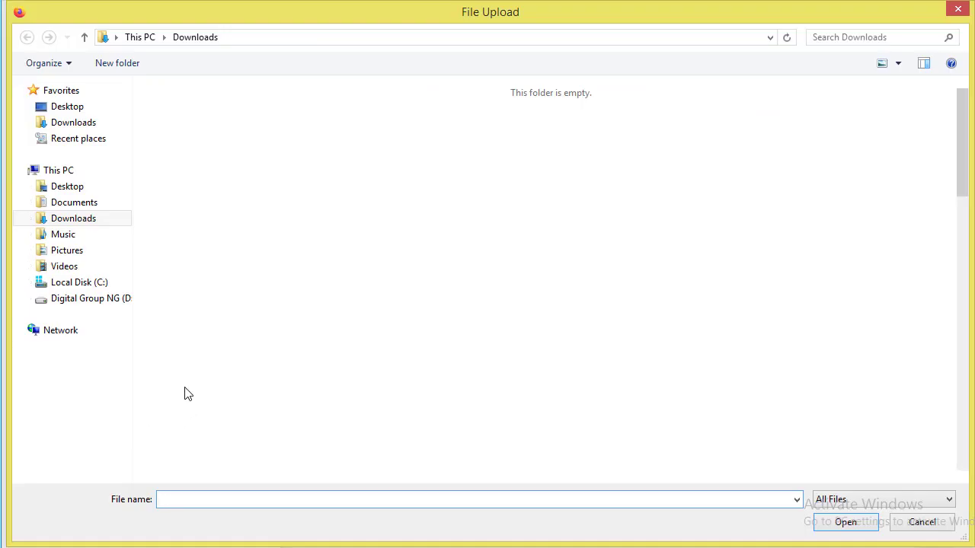
click(205, 167)
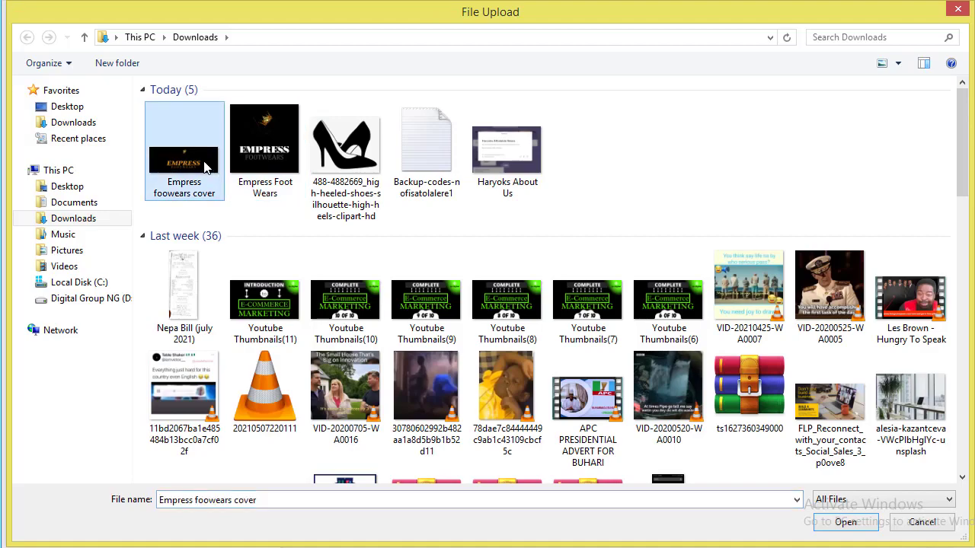
double_click(204, 168)
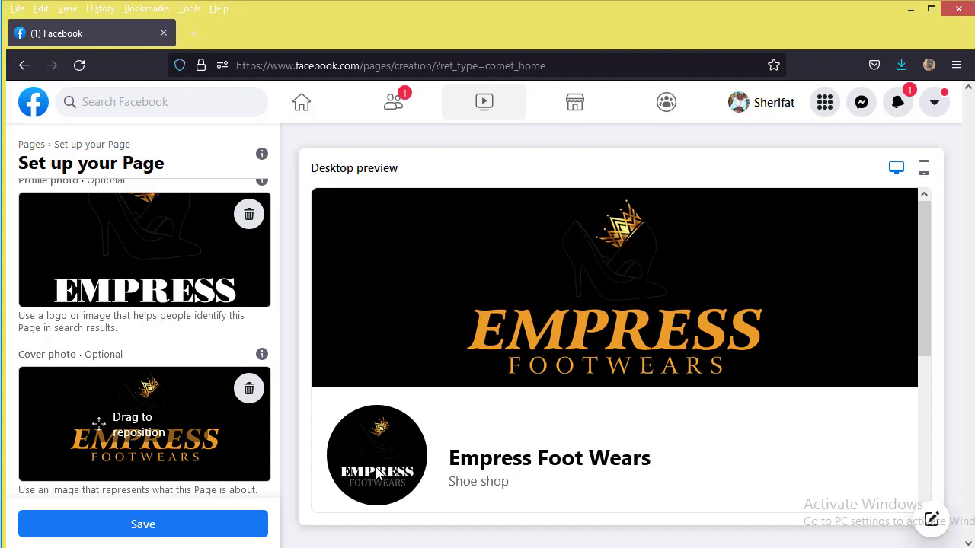
click(179, 533)
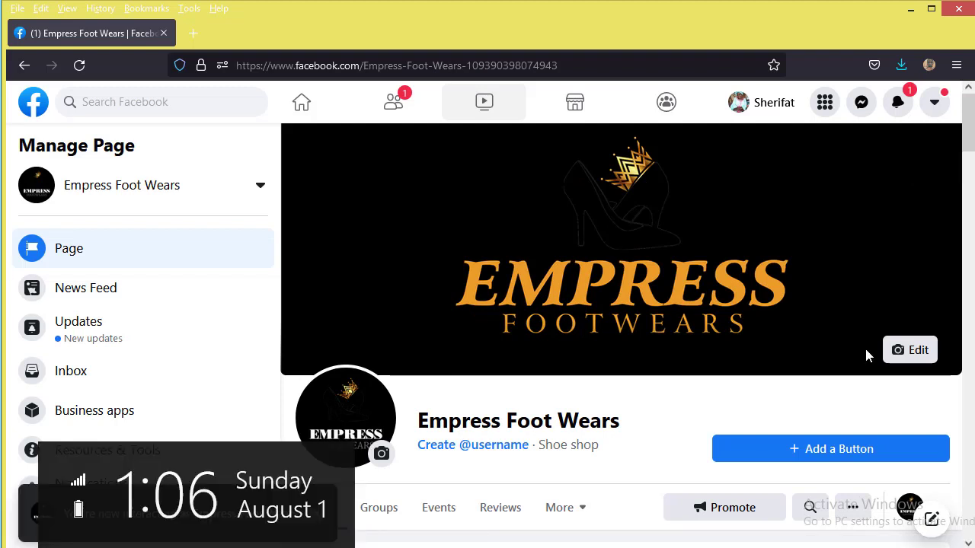
Step: Dismiss the interacting-as notice and scroll through the new Page and its Manage Page sidebar
click(316, 513)
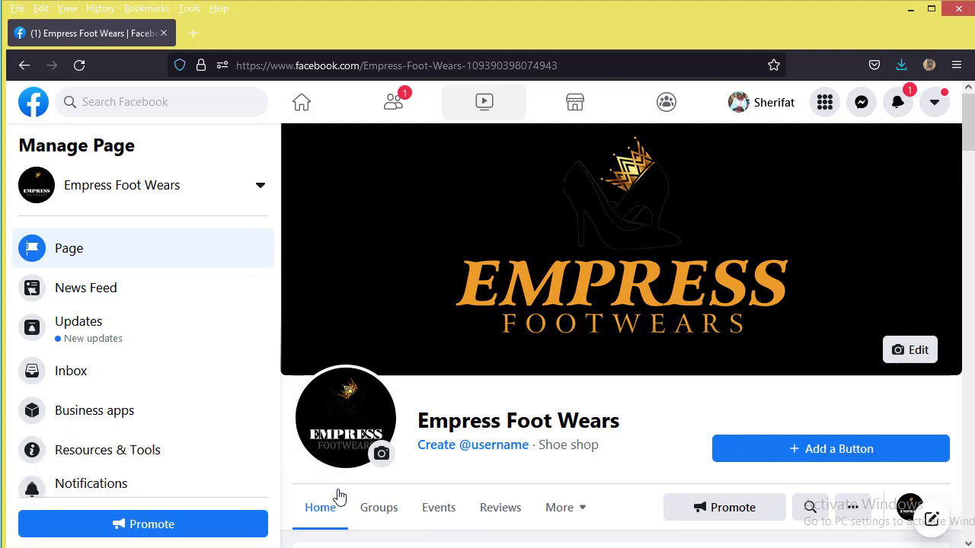
scroll(577, 399, down, 4)
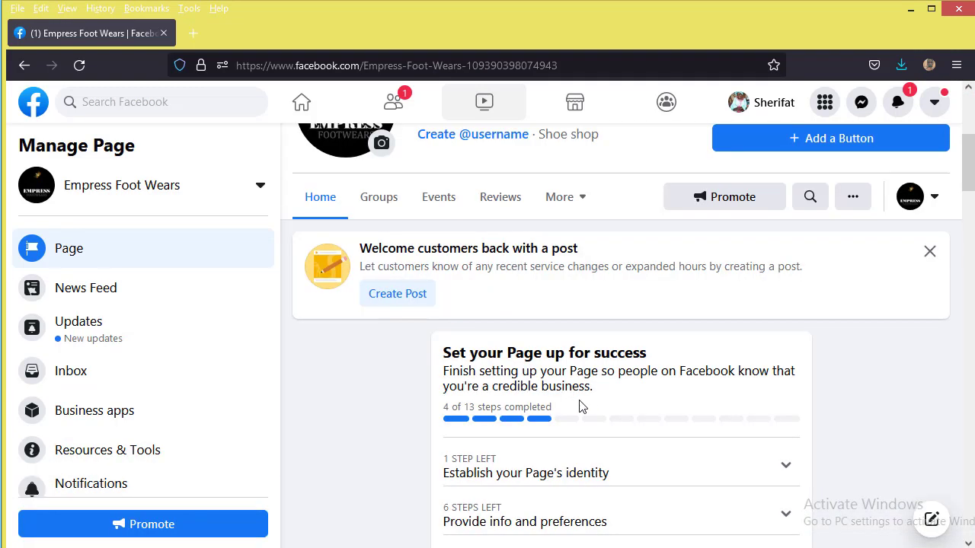
scroll(589, 400, up, 4)
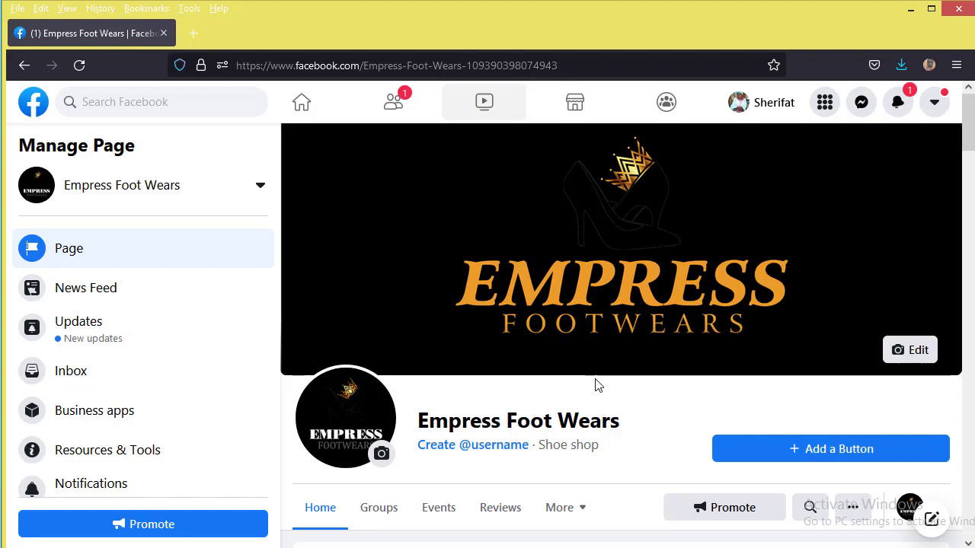
scroll(596, 398, down, 3)
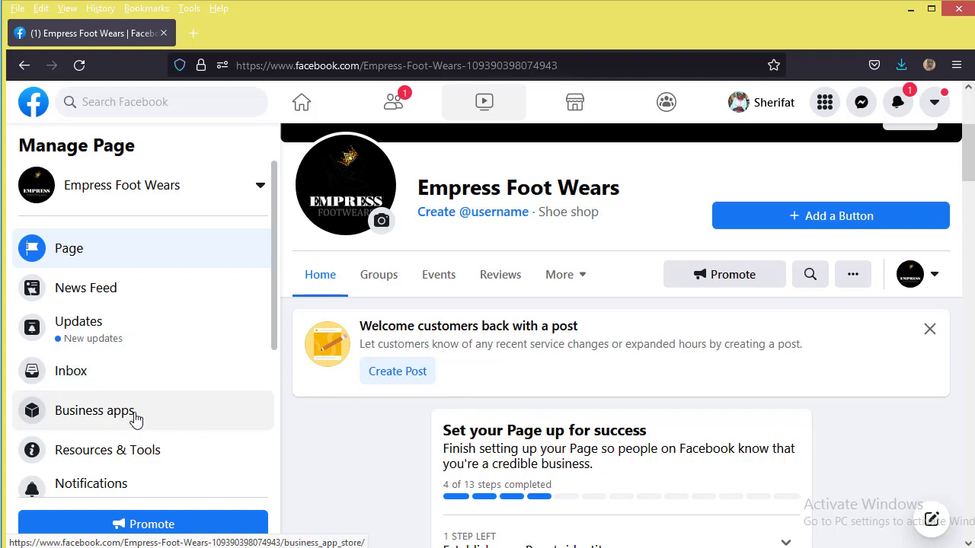
scroll(136, 422, down, 3)
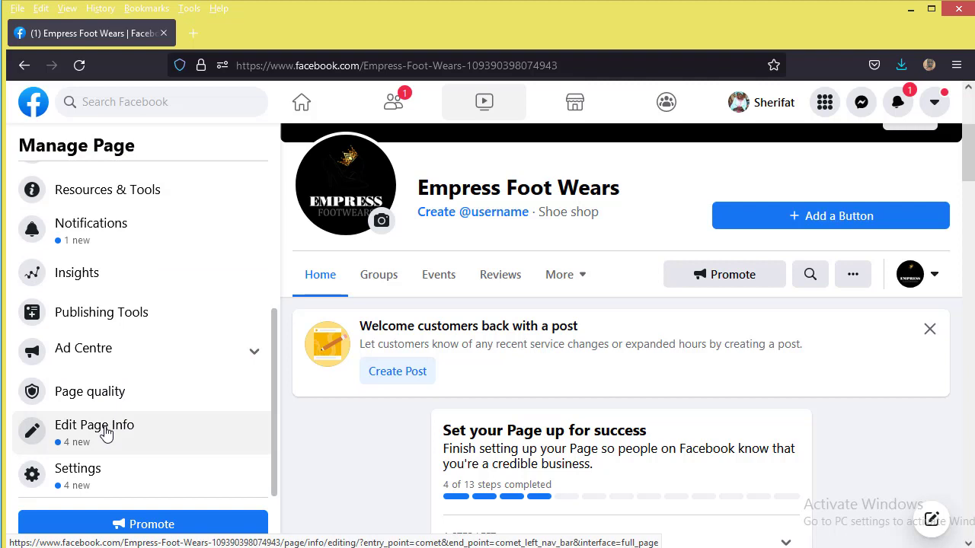
Step: In Edit Page info, set the Page username to 'empressfootwears' and let it save
click(106, 432)
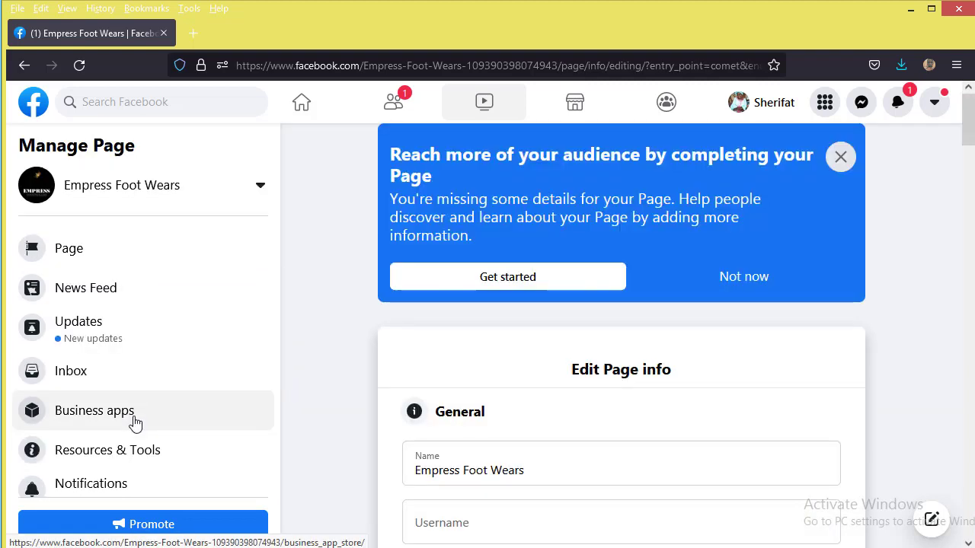
scroll(702, 427, down, 2)
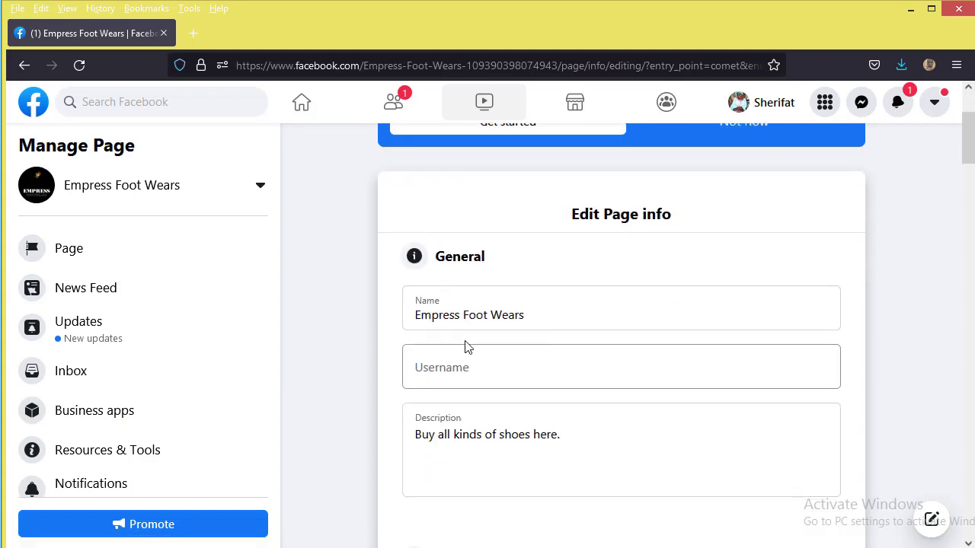
click(545, 377)
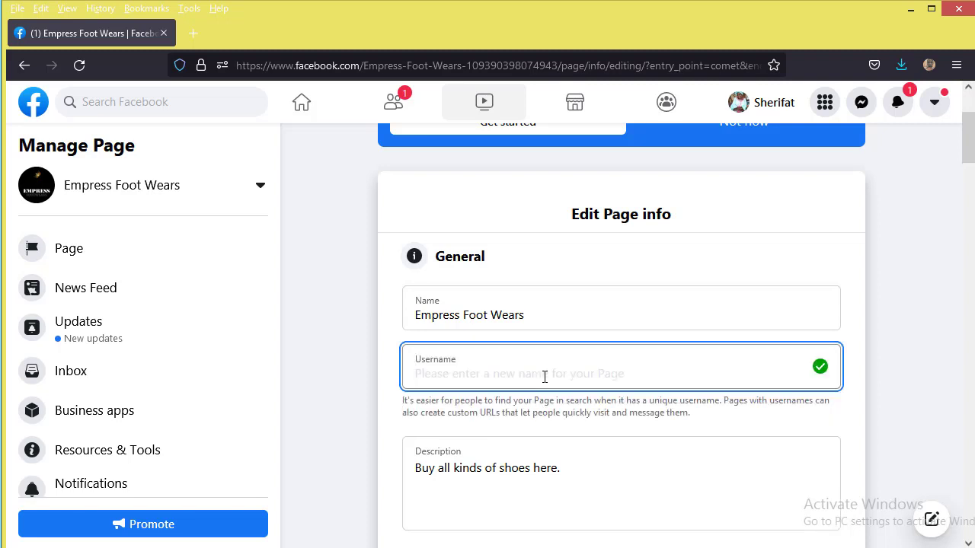
text(empressfootwears)
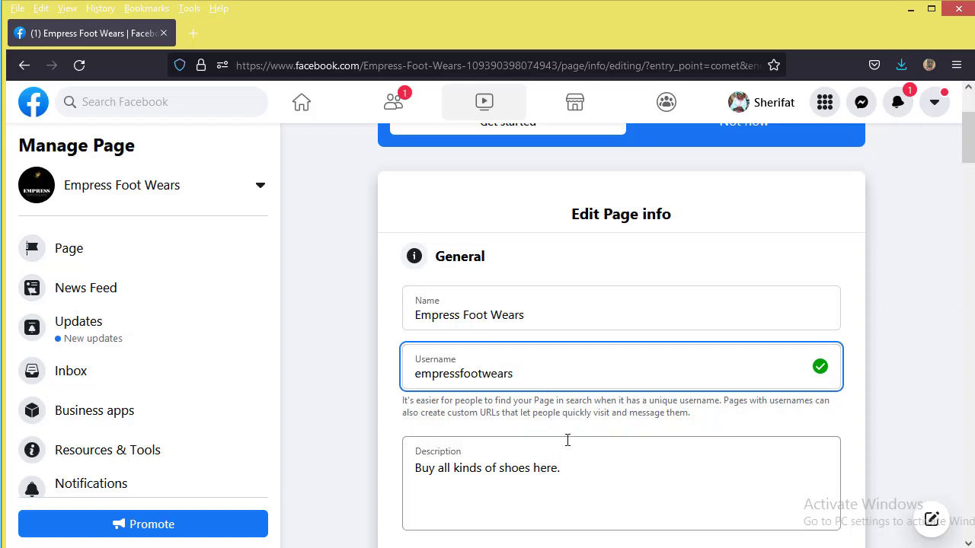
click(373, 417)
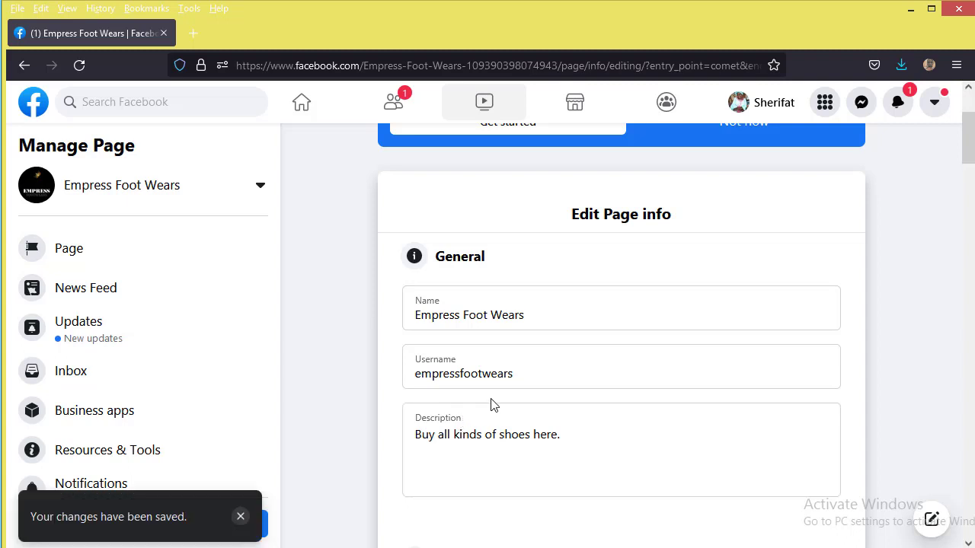
scroll(789, 389, down, 3)
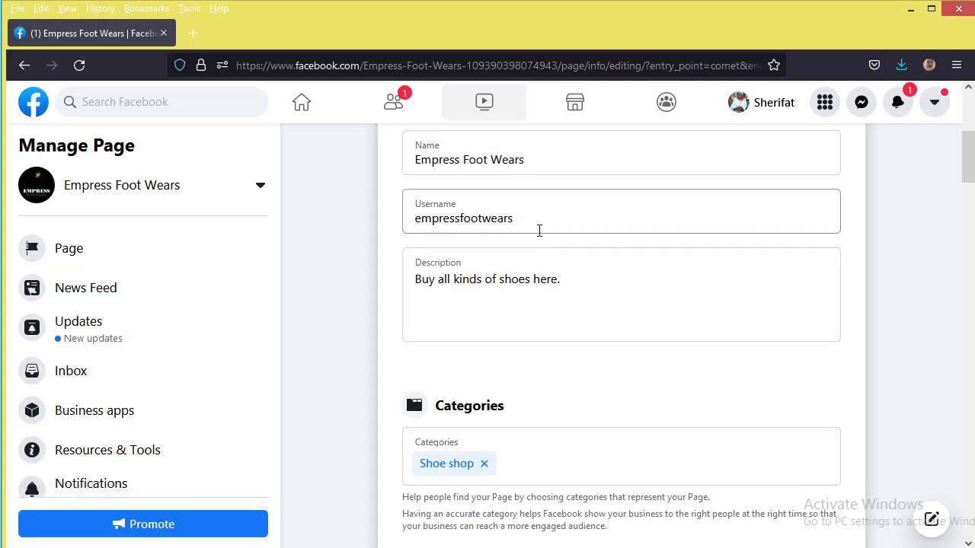
scroll(533, 300, down, 2)
scroll(533, 305, down, 3)
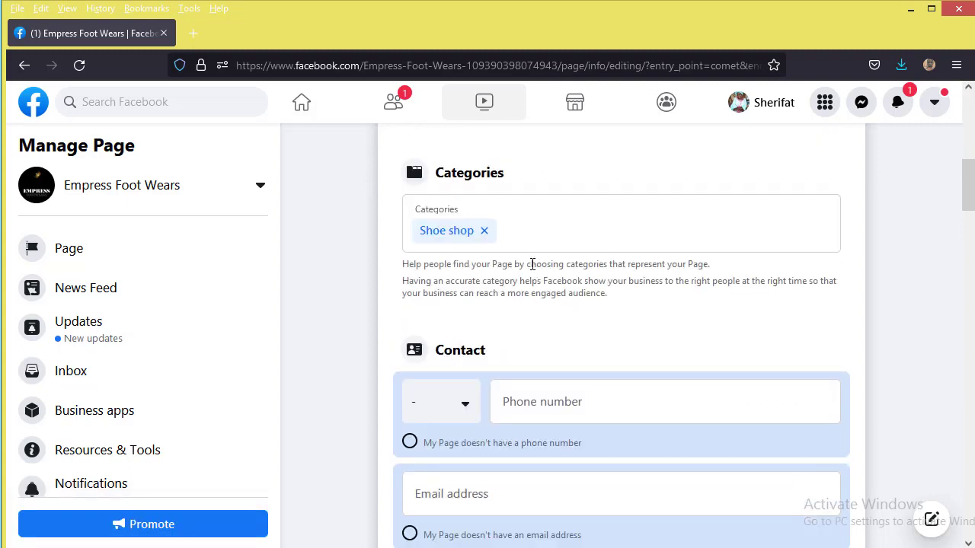
scroll(531, 263, up, 3)
scroll(530, 234, up, 3)
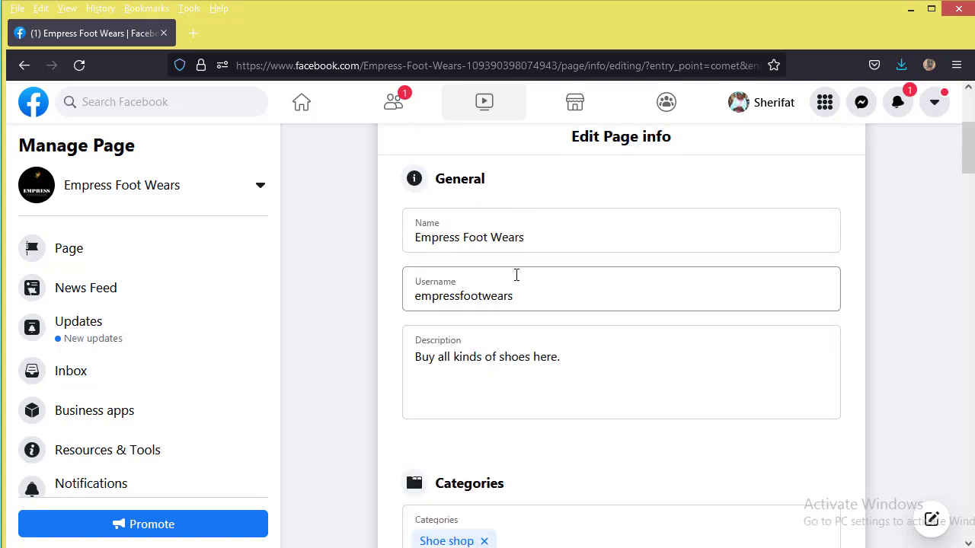
scroll(520, 318, down, 5)
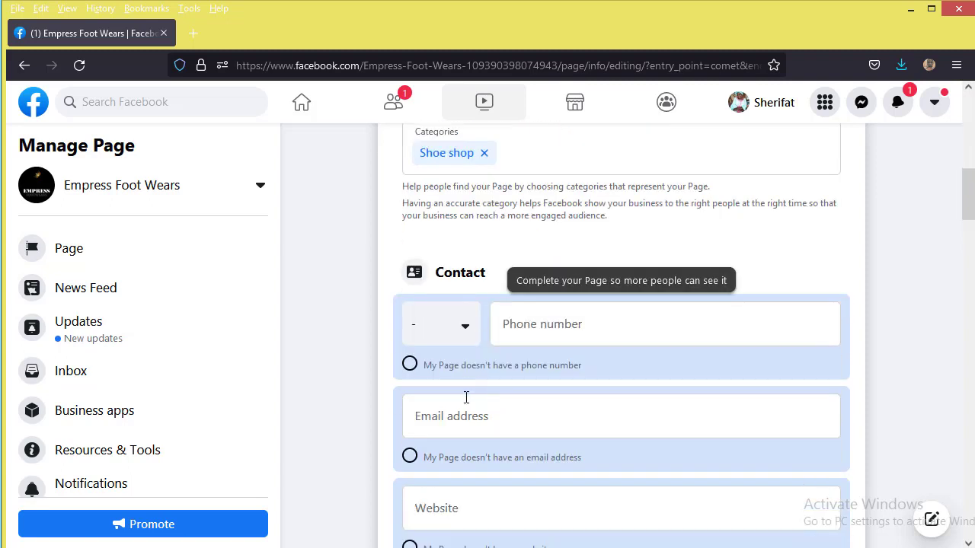
click(461, 325)
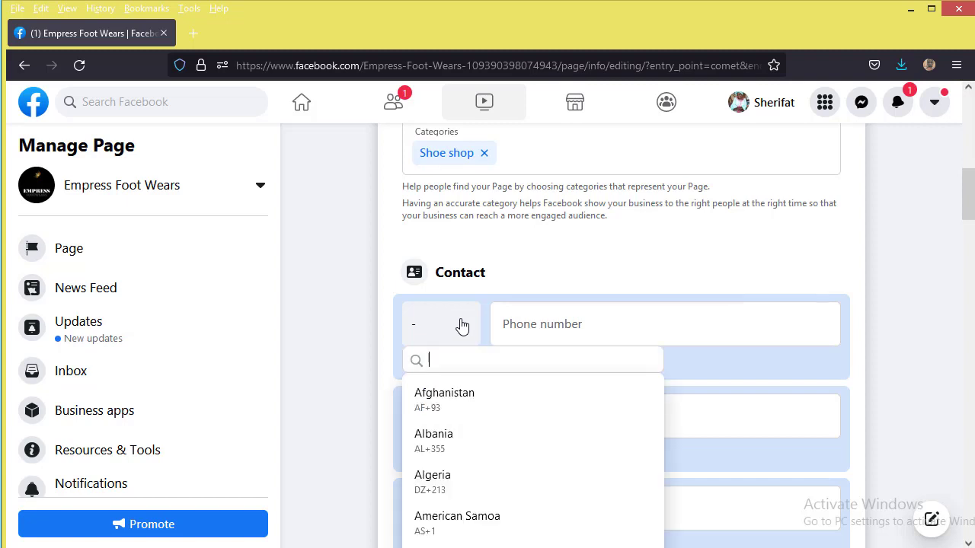
text(nige)
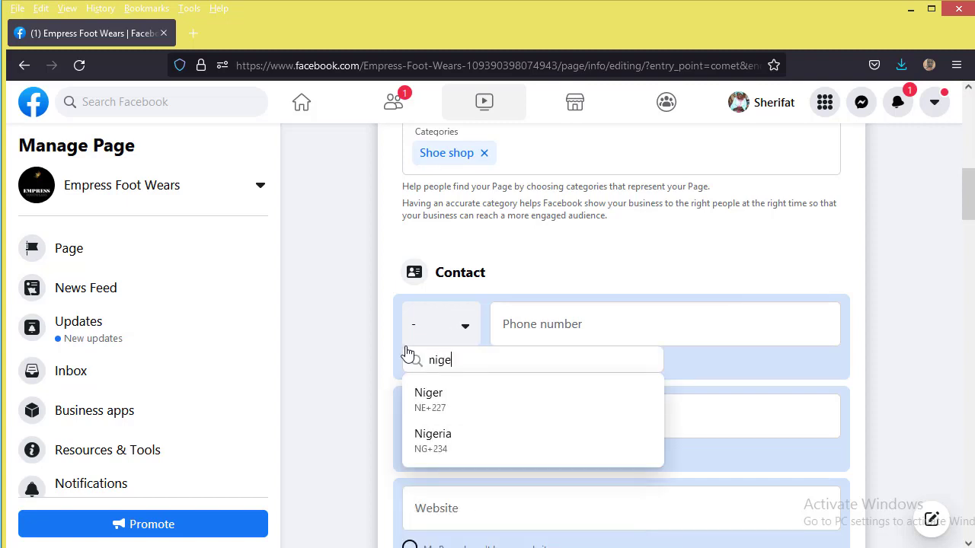
click(457, 446)
click(529, 317)
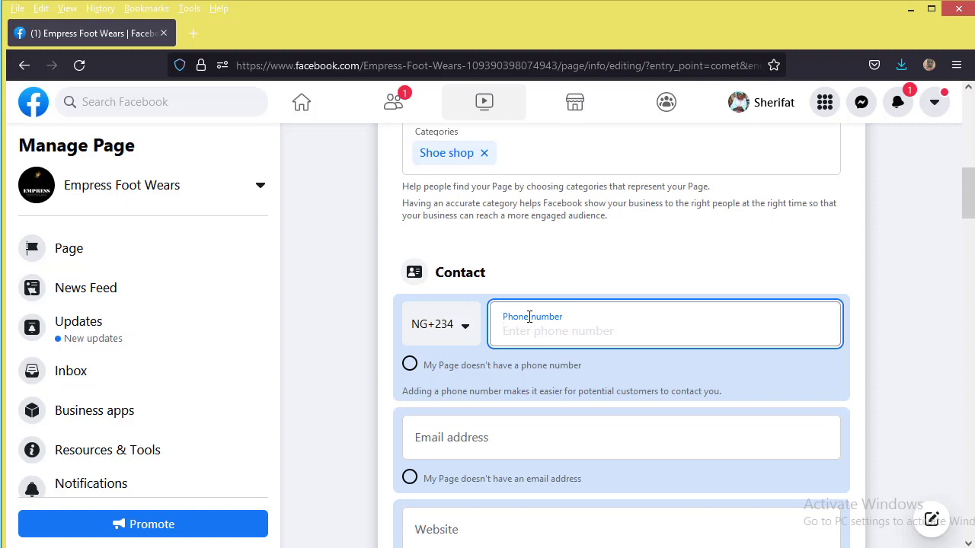
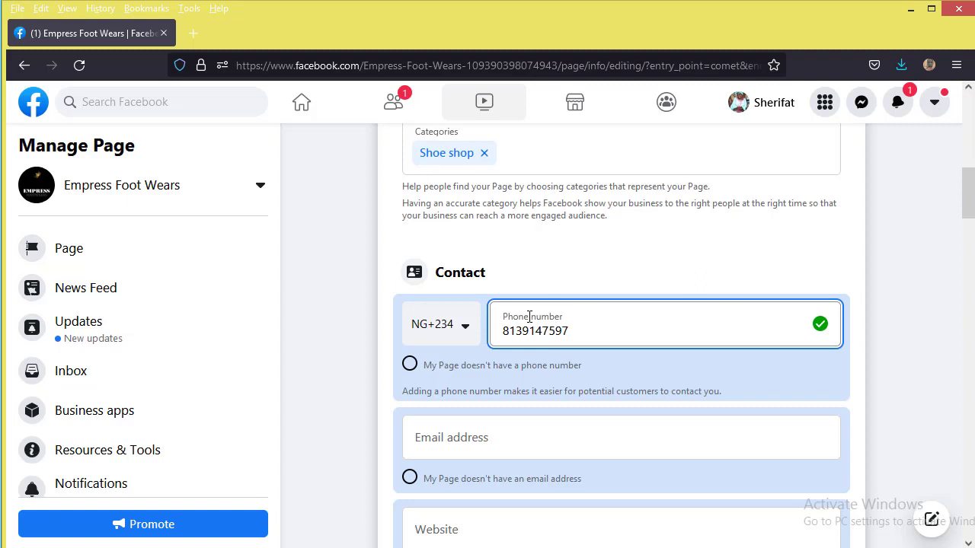
click(394, 289)
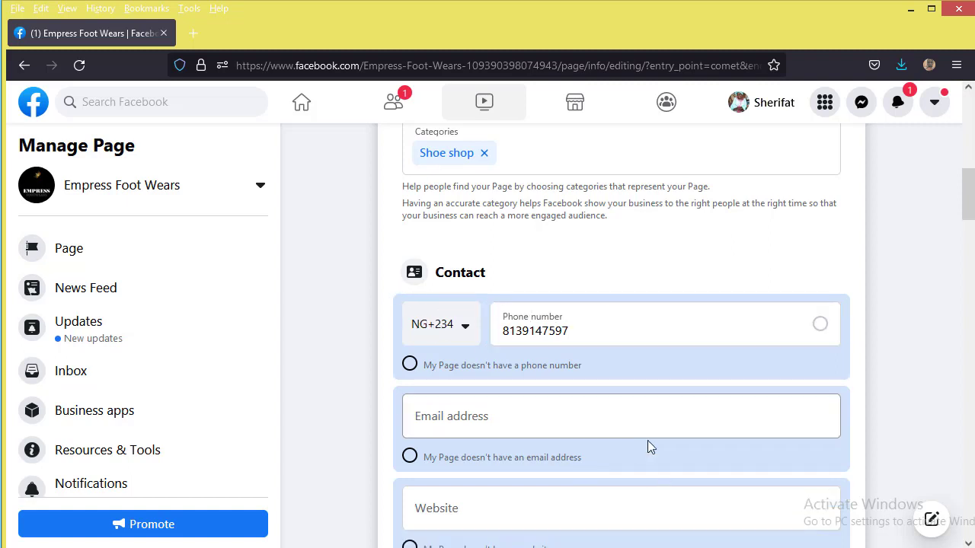
Step: Paste the Page's contact e-mail address and website into the Contact fields
click(578, 421)
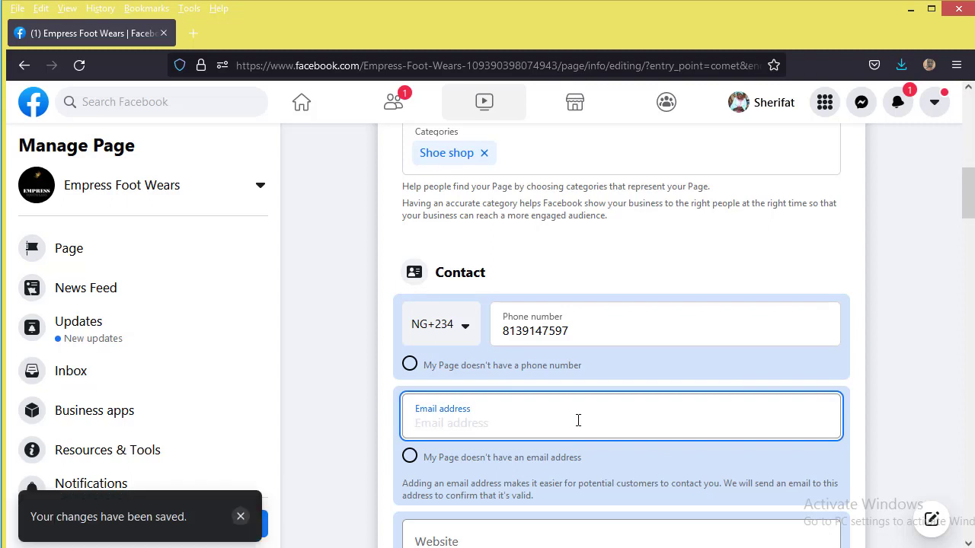
key(ctrl+v)
click(513, 373)
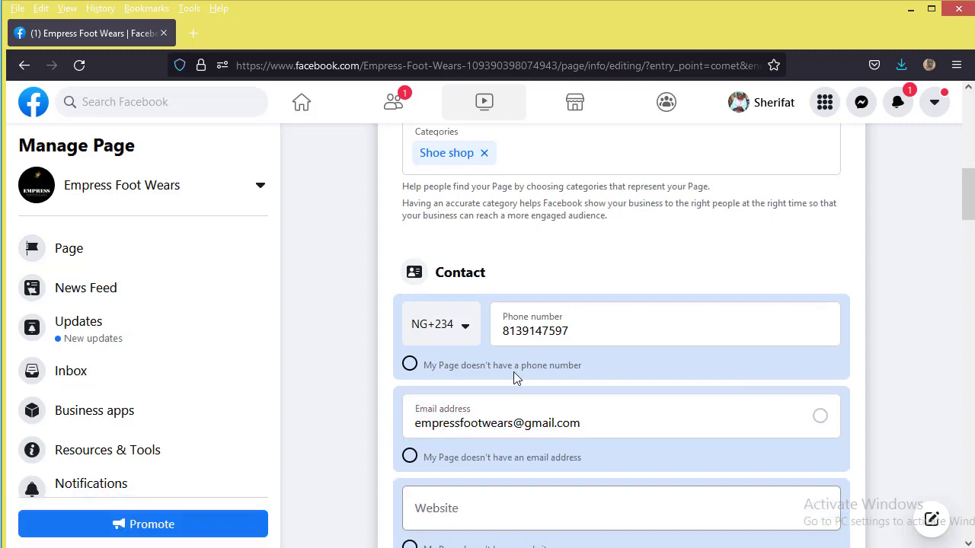
scroll(512, 377, down, 2)
click(505, 358)
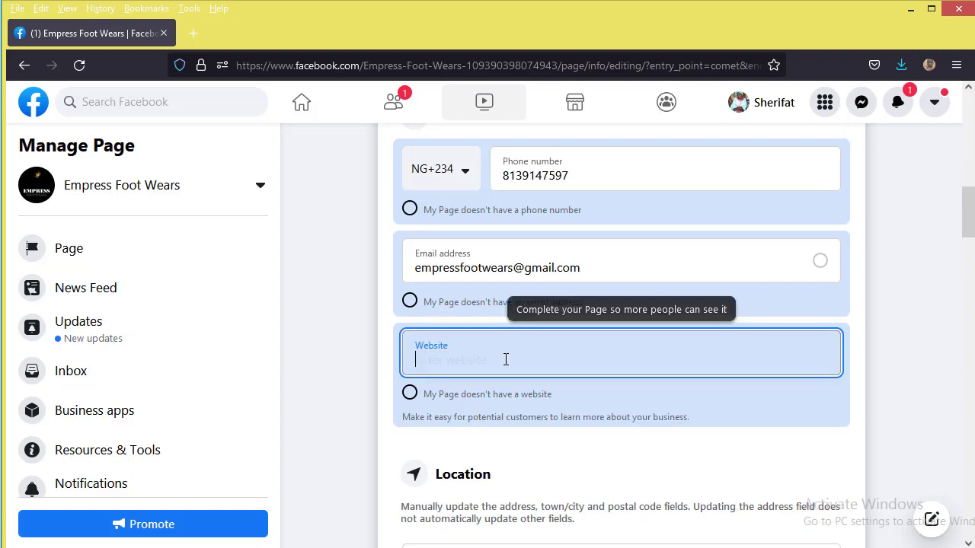
text(empressfootwears.com)
click(533, 364)
scroll(533, 363, down, 1)
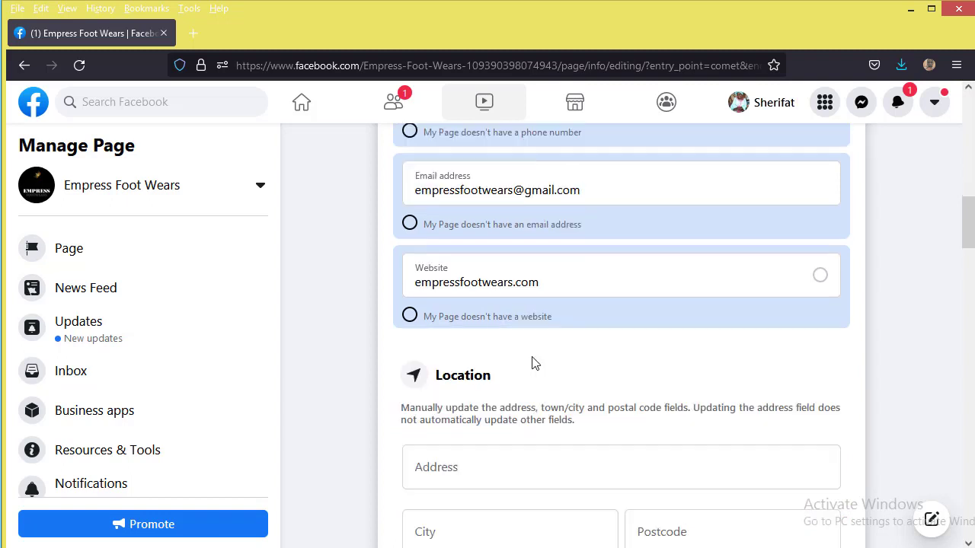
scroll(533, 363, down, 2)
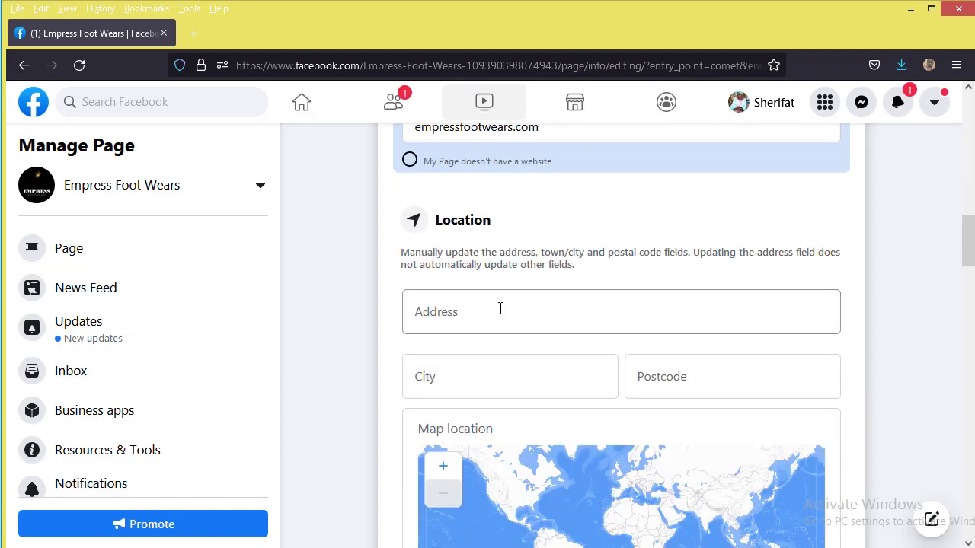
Step: Enter the Page's street address, suggested city and postcode under Location so they save
click(500, 309)
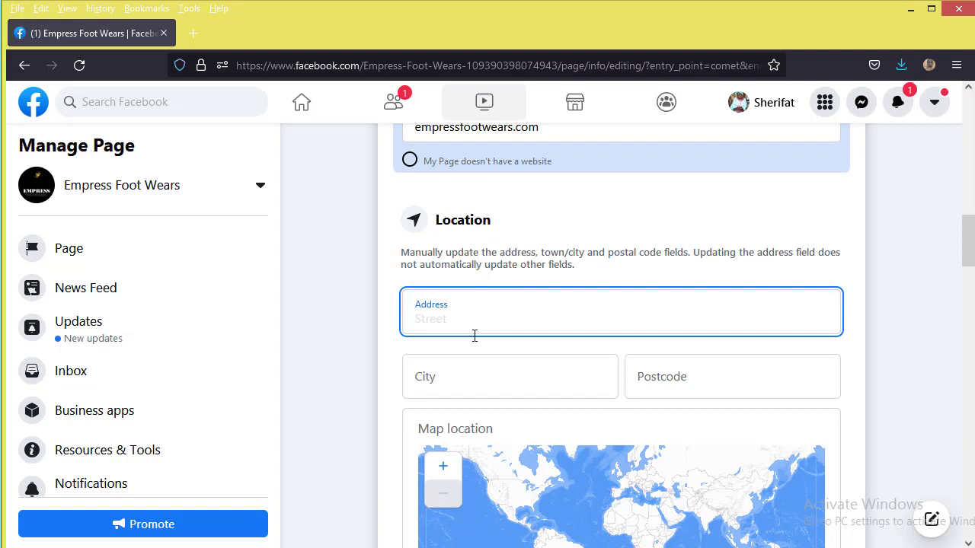
text(Ikeja)
click(719, 375)
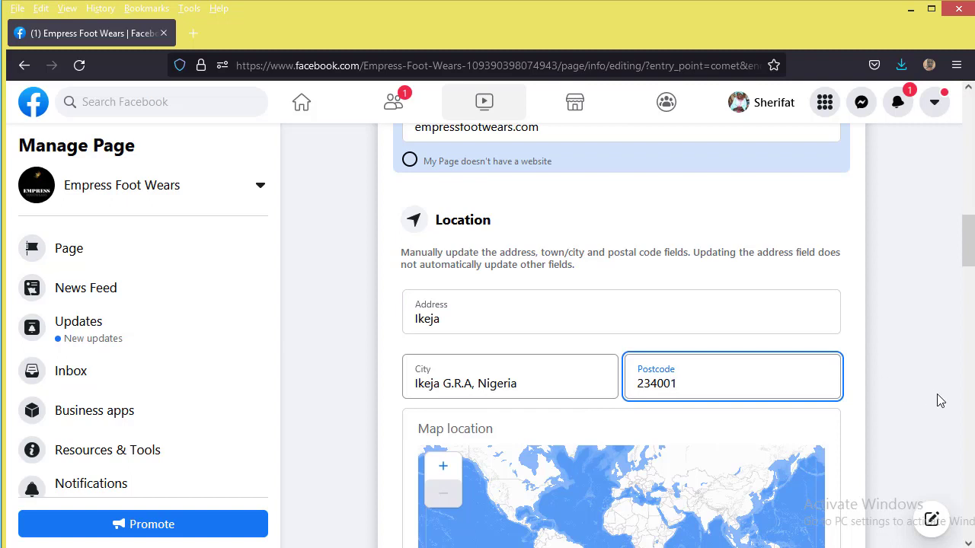
click(861, 367)
scroll(769, 396, down, 2)
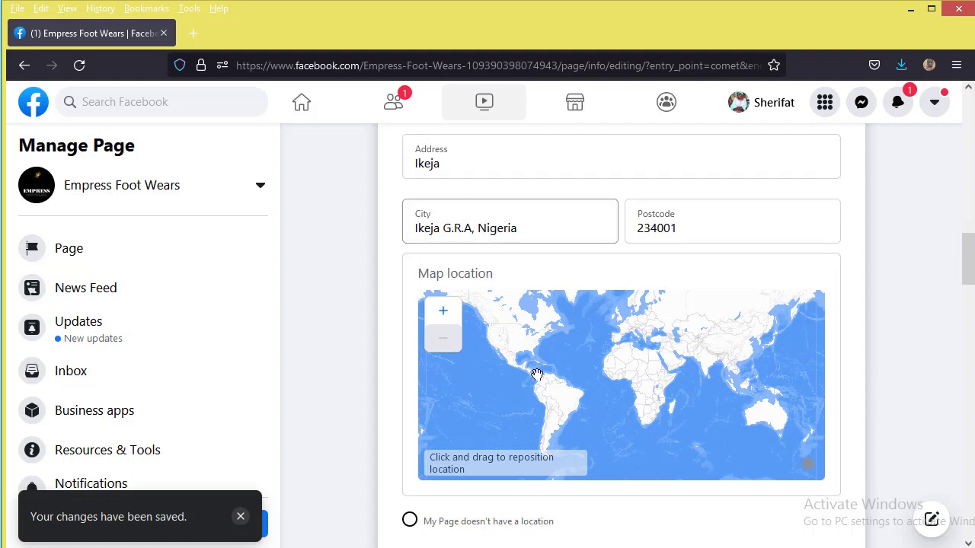
scroll(672, 458, up, 3)
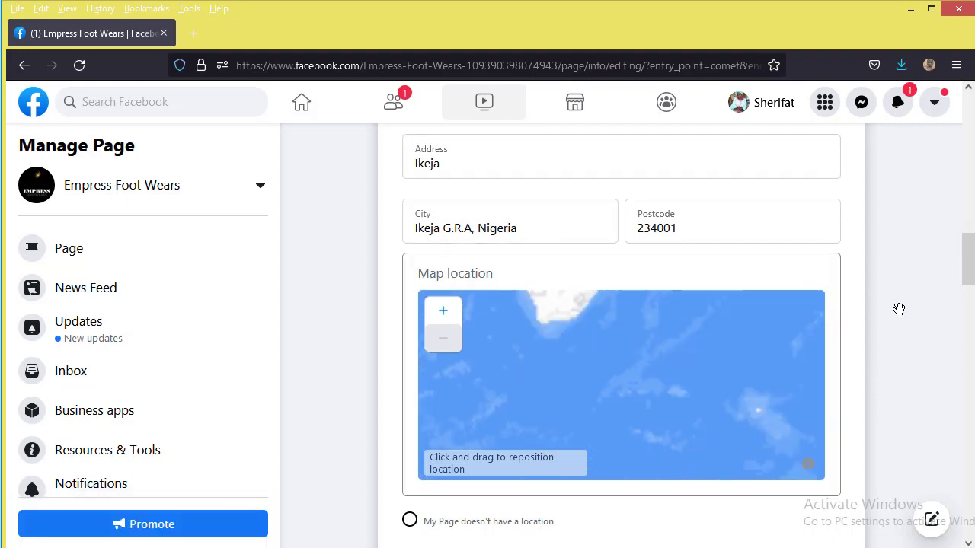
scroll(859, 331, down, 2)
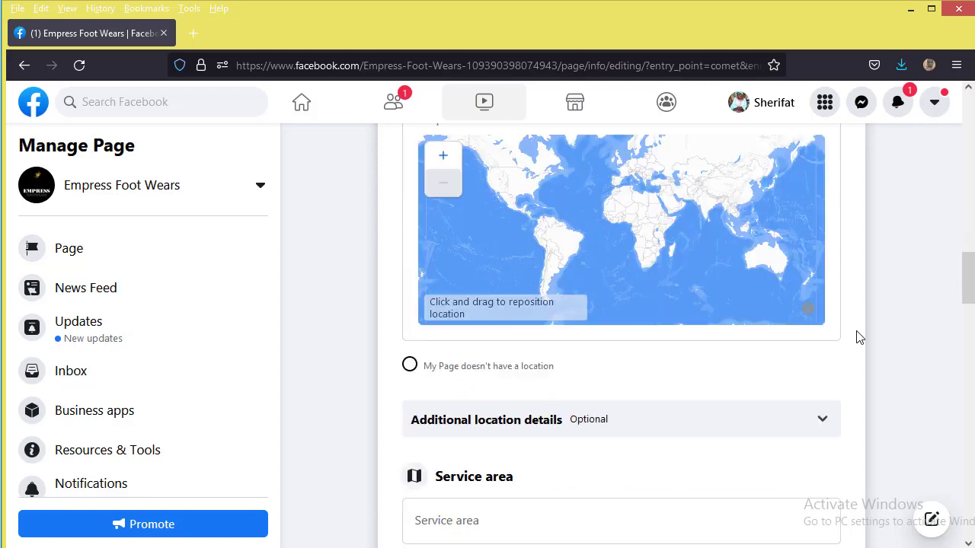
Step: Add Lagos, Nigeria to the Page's service area and start entering the next area
scroll(644, 428, down, 2)
scroll(578, 372, down, 2)
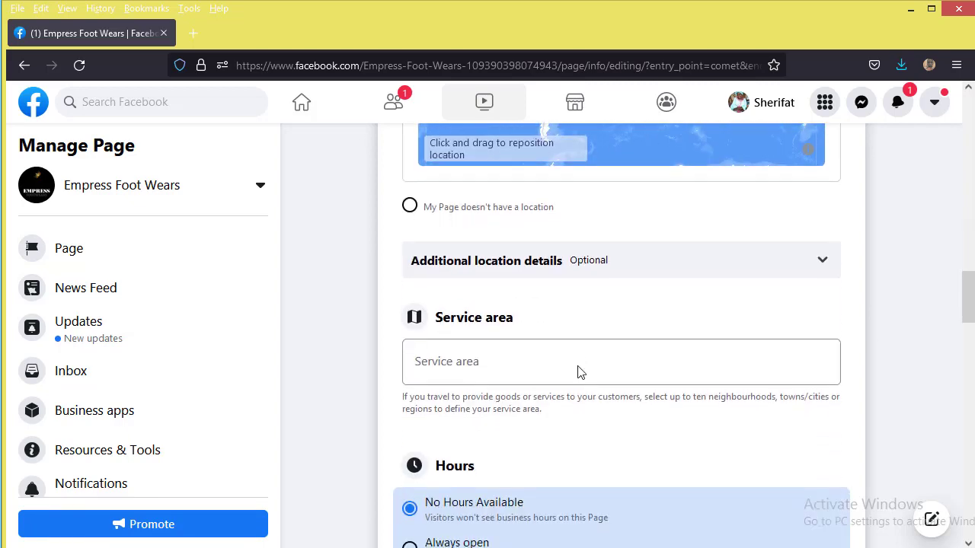
scroll(491, 282, up, 1)
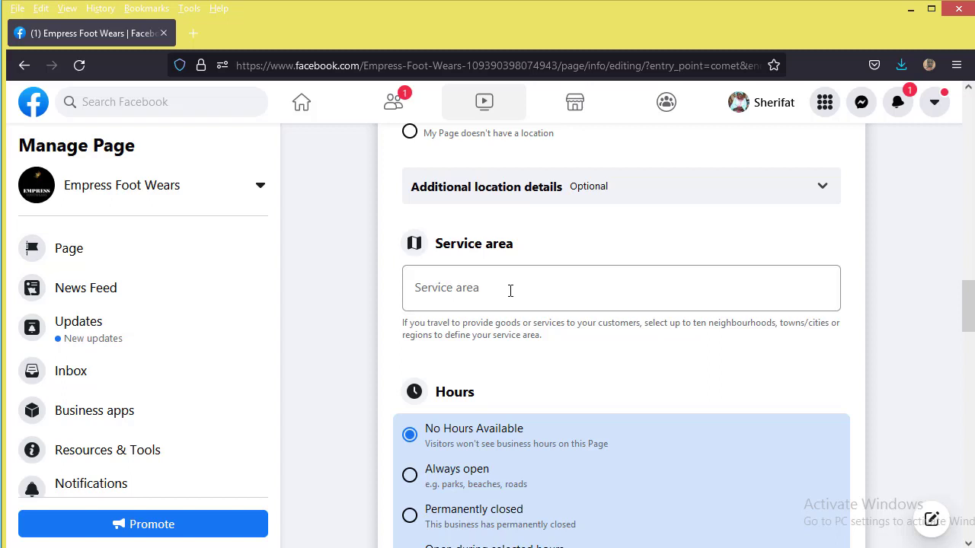
click(509, 291)
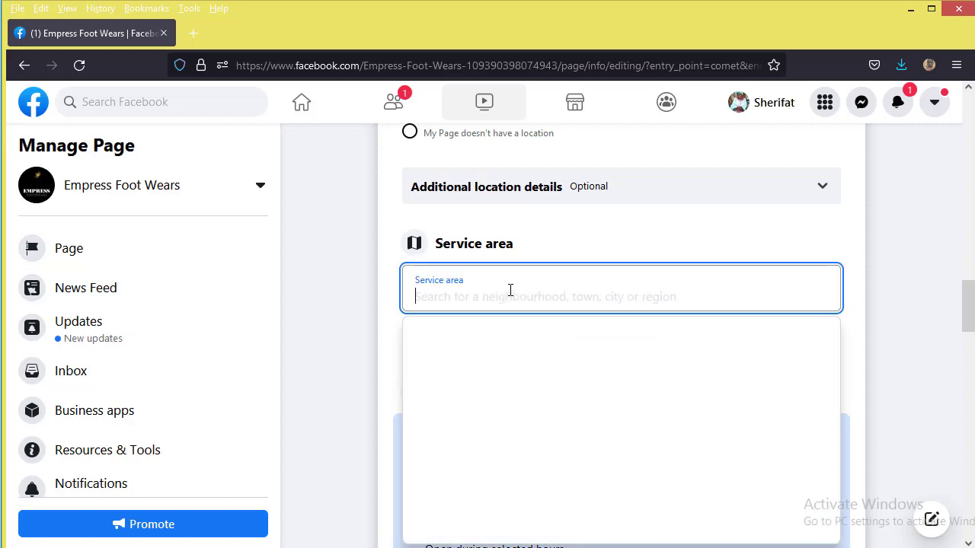
text(Lagos)
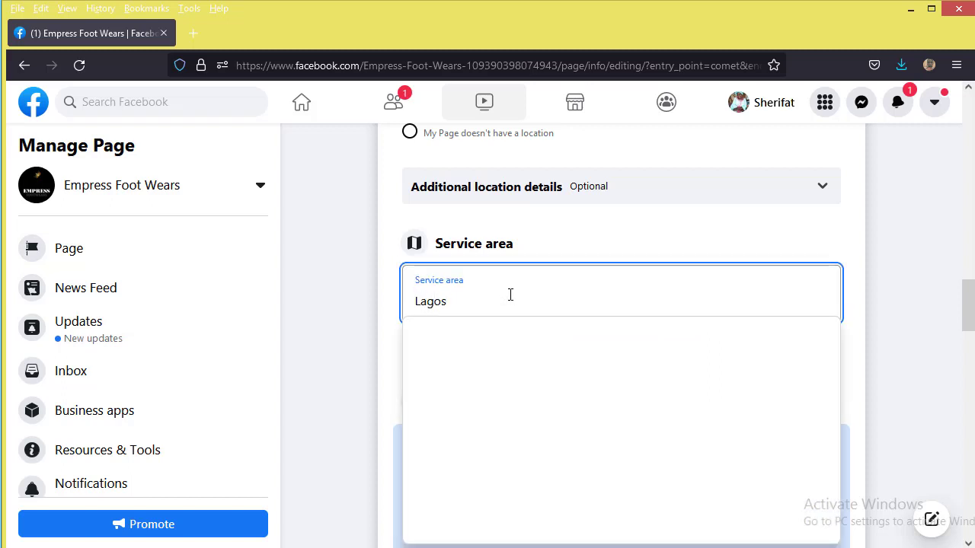
click(508, 328)
text(Ogun)
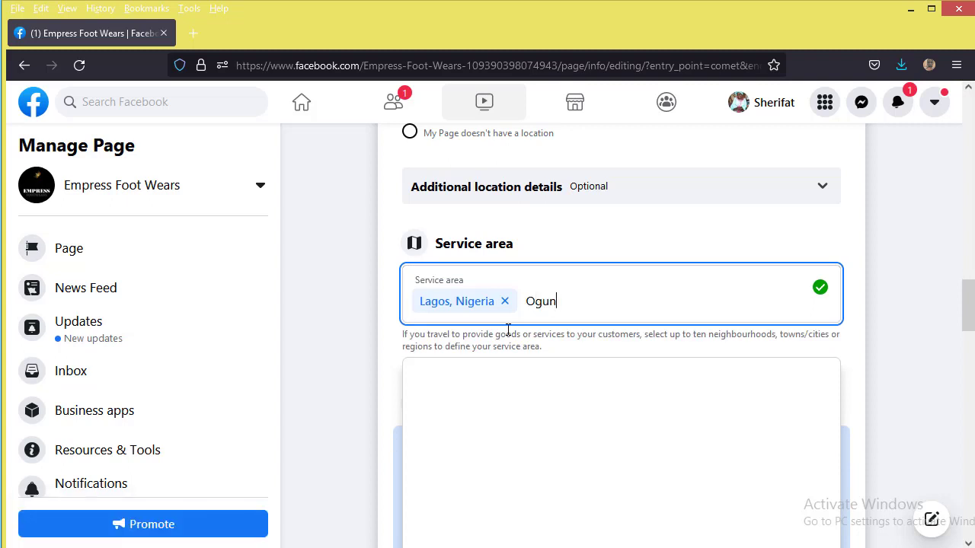
text( Sta)
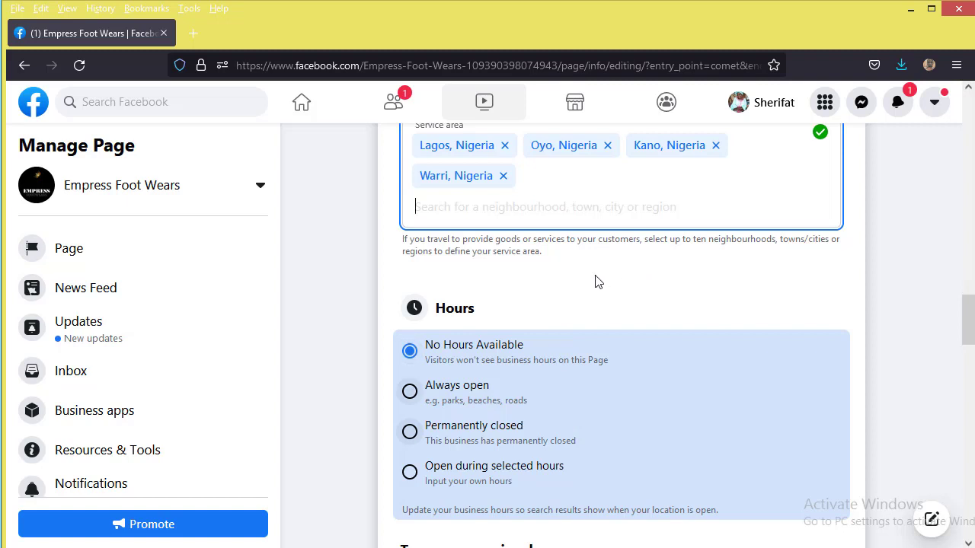
scroll(472, 415, down, 1)
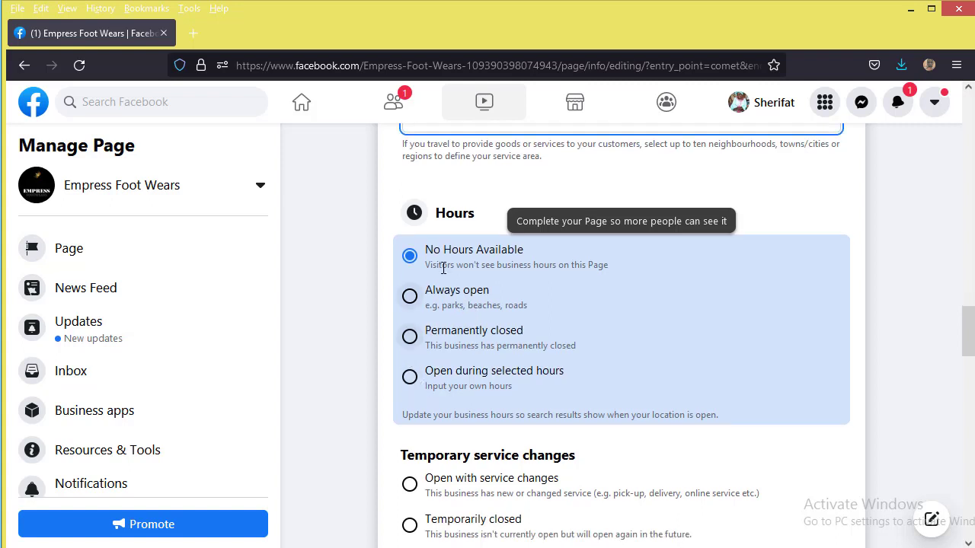
Step: Set the Page's hours to Always open
scroll(414, 246, down, 3)
click(409, 158)
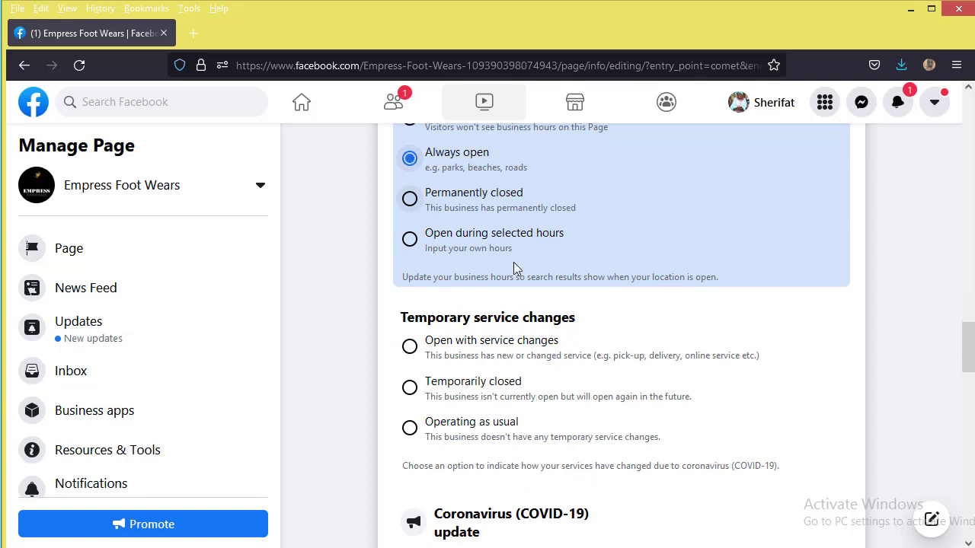
scroll(551, 343, down, 2)
scroll(550, 341, down, 8)
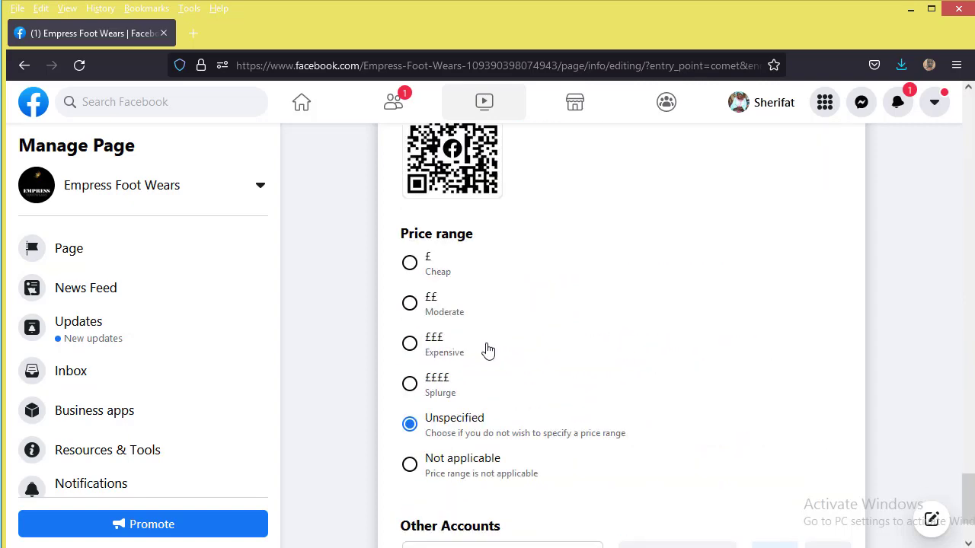
scroll(462, 424, down, 2)
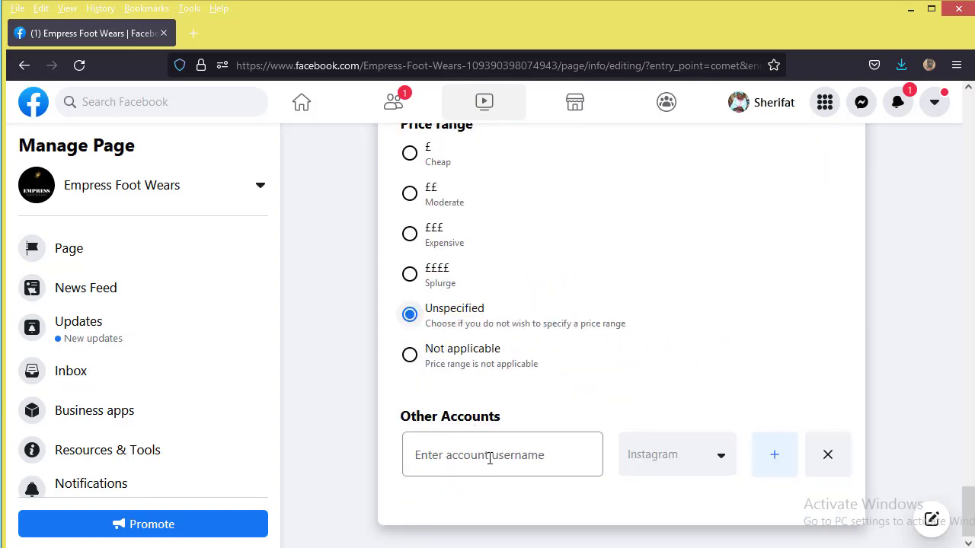
Step: Paste the Instagram username under Other Accounts and add it to the Page
click(488, 459)
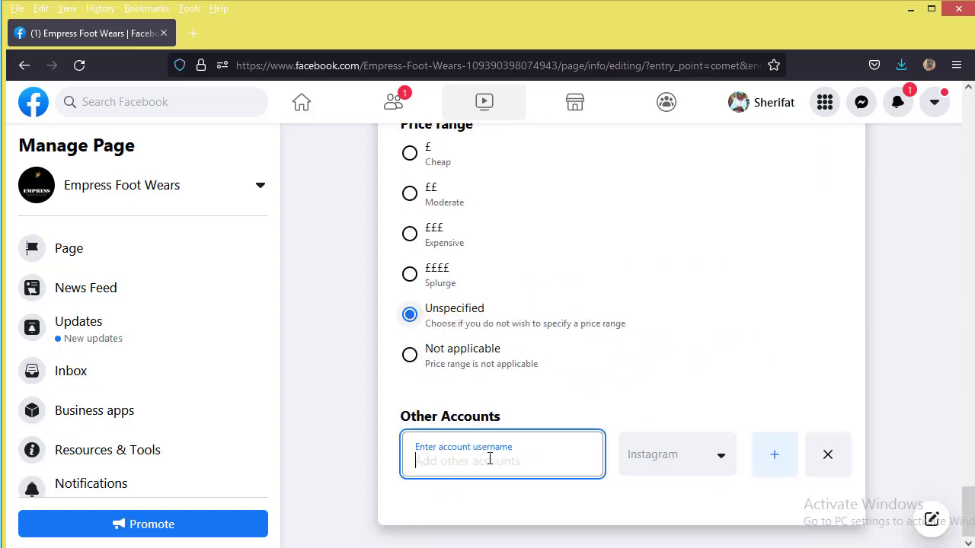
click(700, 470)
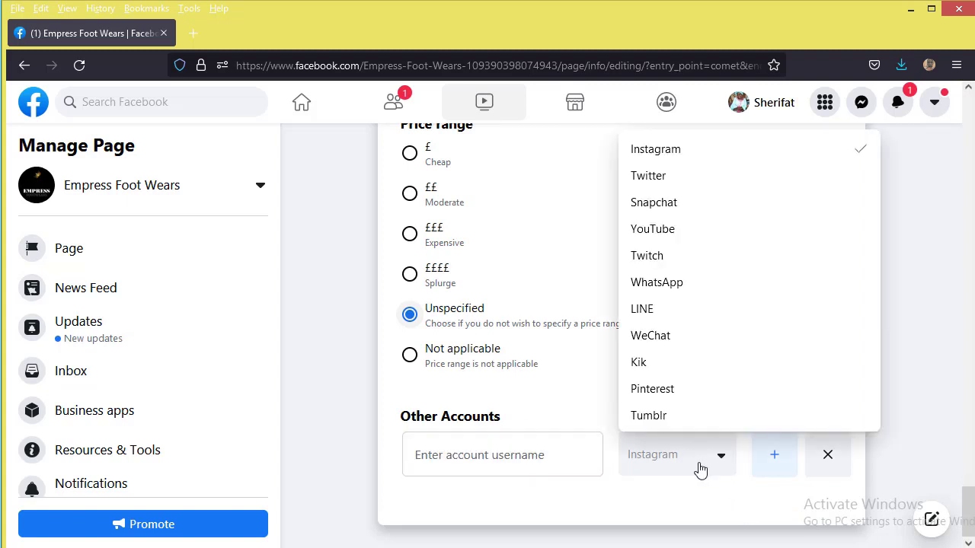
click(483, 455)
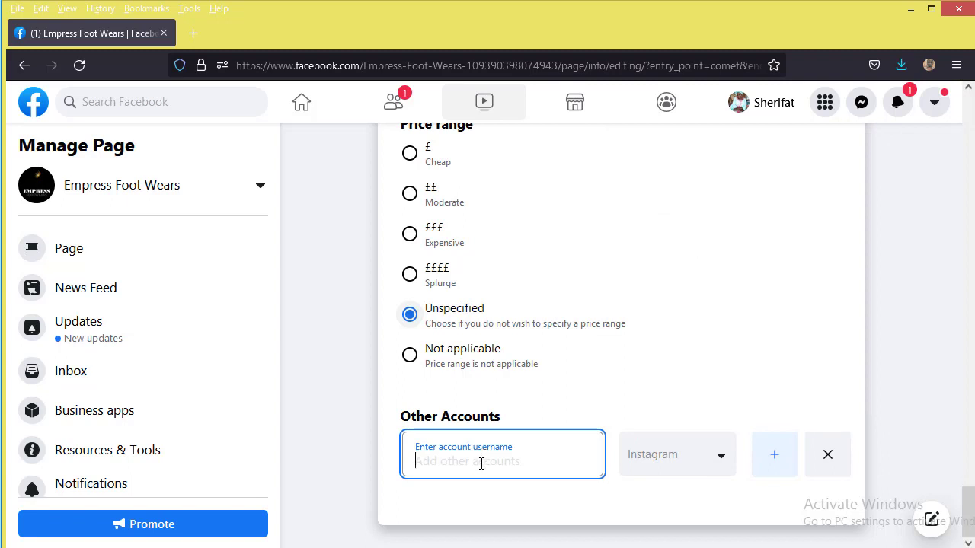
text(empressfootwears)
click(770, 455)
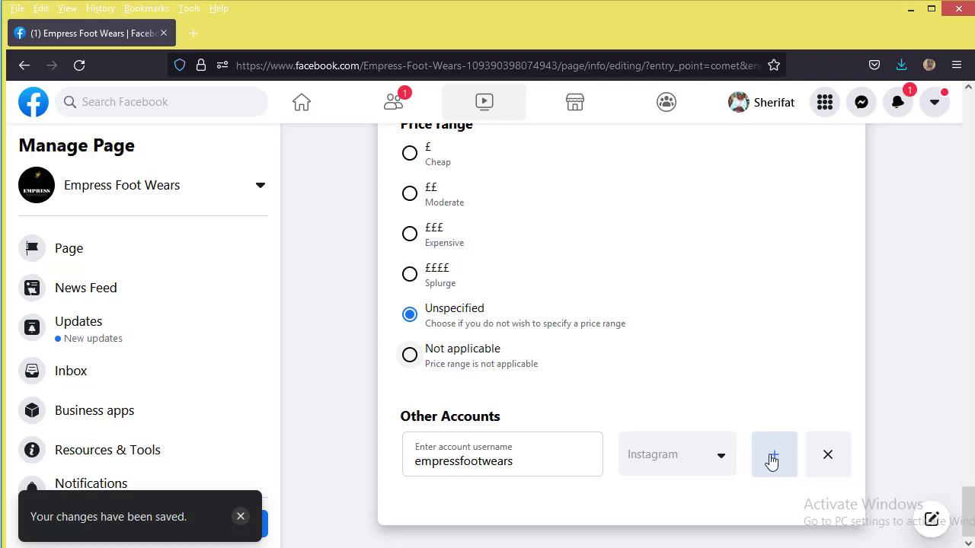
click(660, 473)
click(656, 283)
click(511, 517)
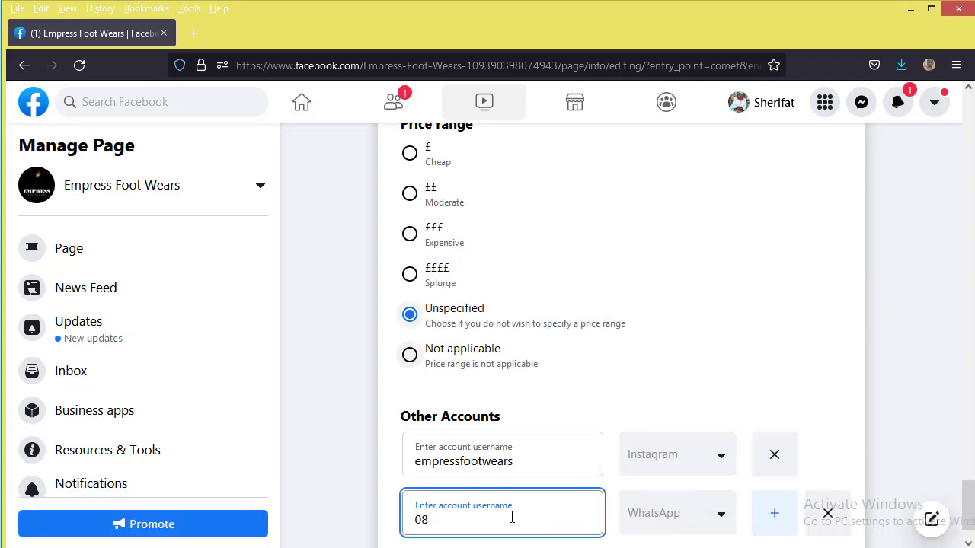
scroll(773, 488, down, 1)
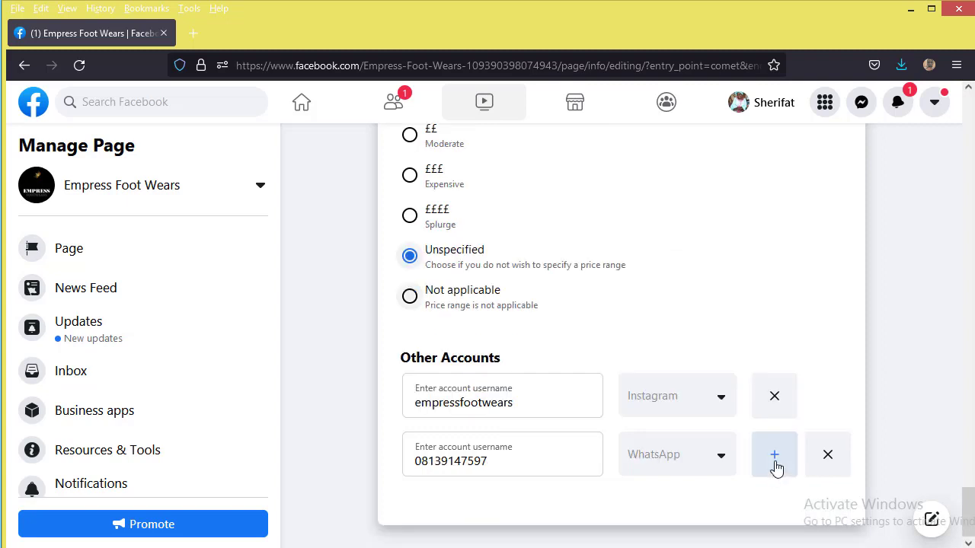
click(775, 455)
scroll(699, 461, down, 1)
Step: Remove the empty extra account row and close the leftover platform menu unchanged
click(700, 457)
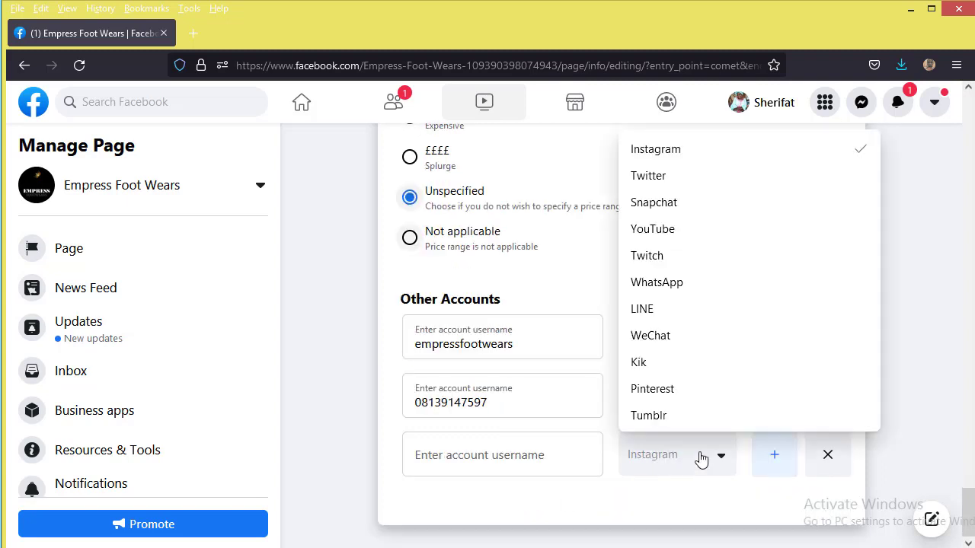
click(676, 234)
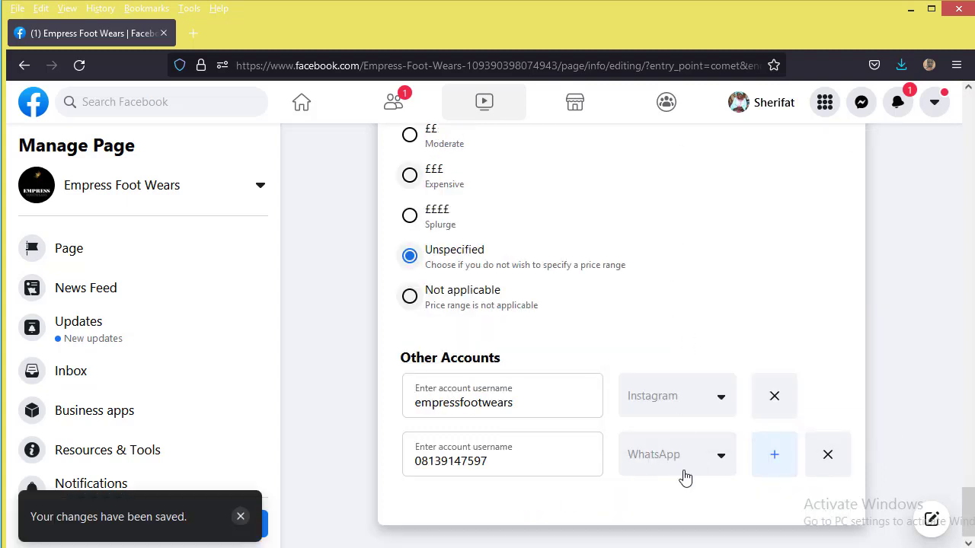
click(773, 466)
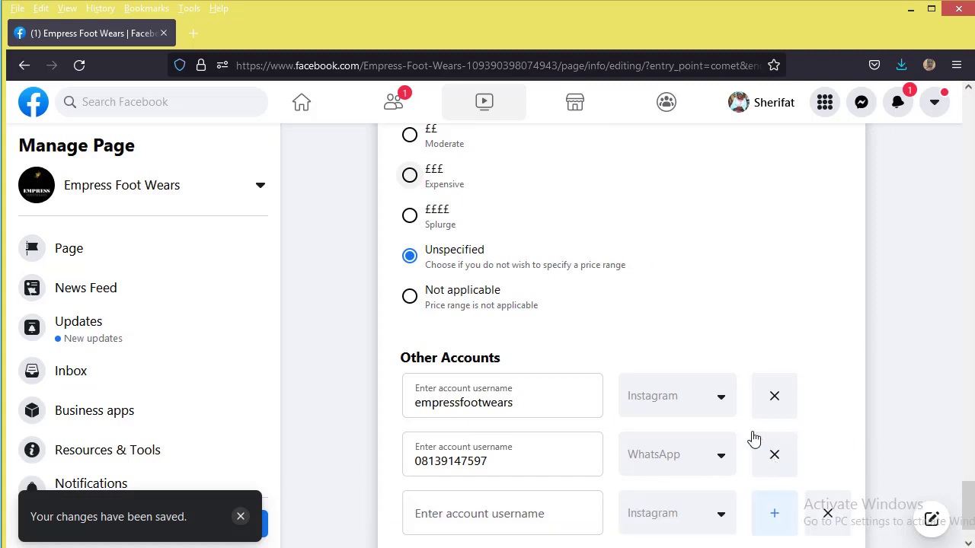
click(683, 513)
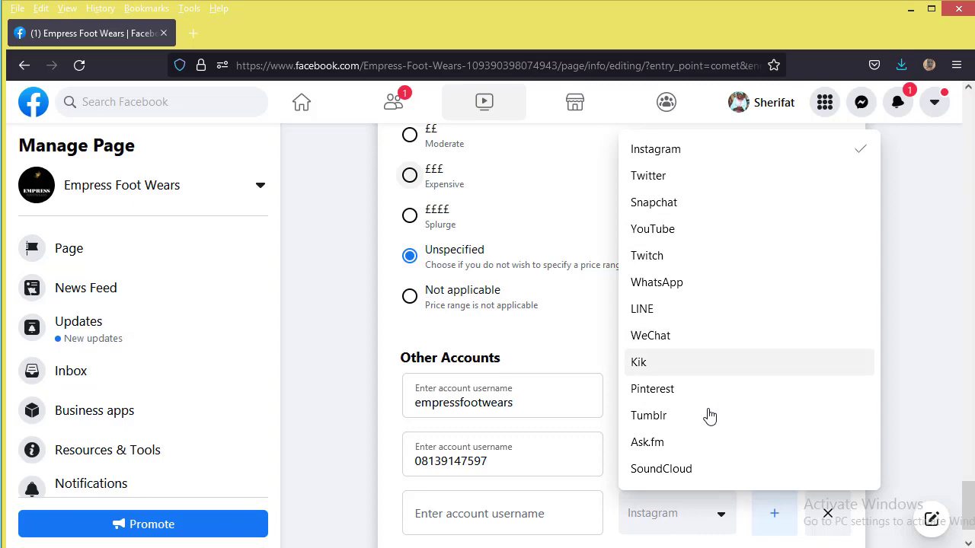
scroll(707, 413, down, 3)
click(390, 420)
scroll(609, 498, down, 1)
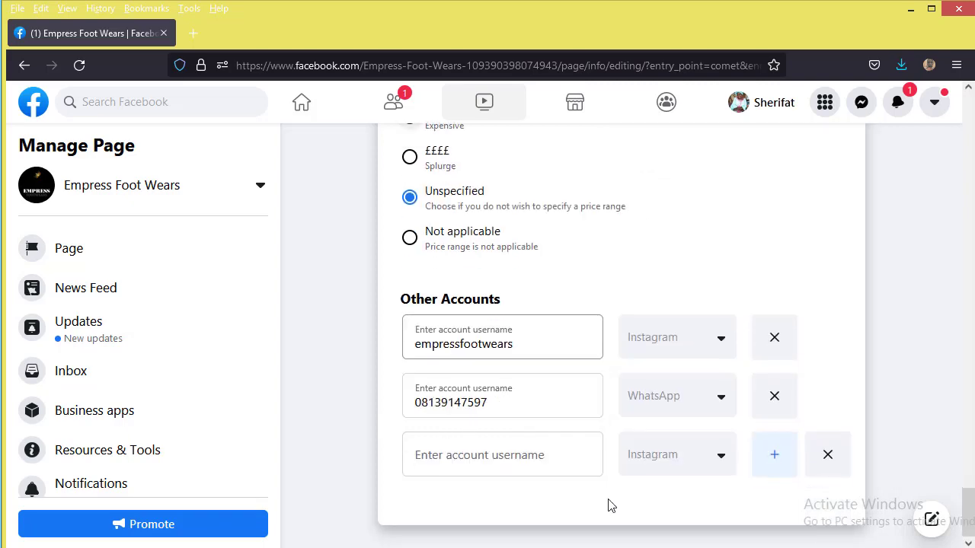
scroll(590, 434, up, 5)
scroll(586, 448, up, 15)
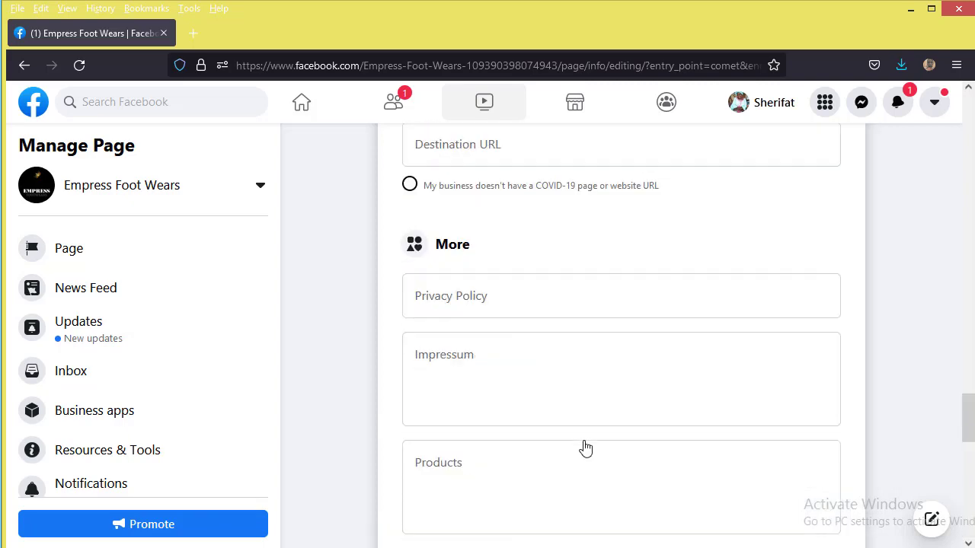
scroll(581, 424, up, 4)
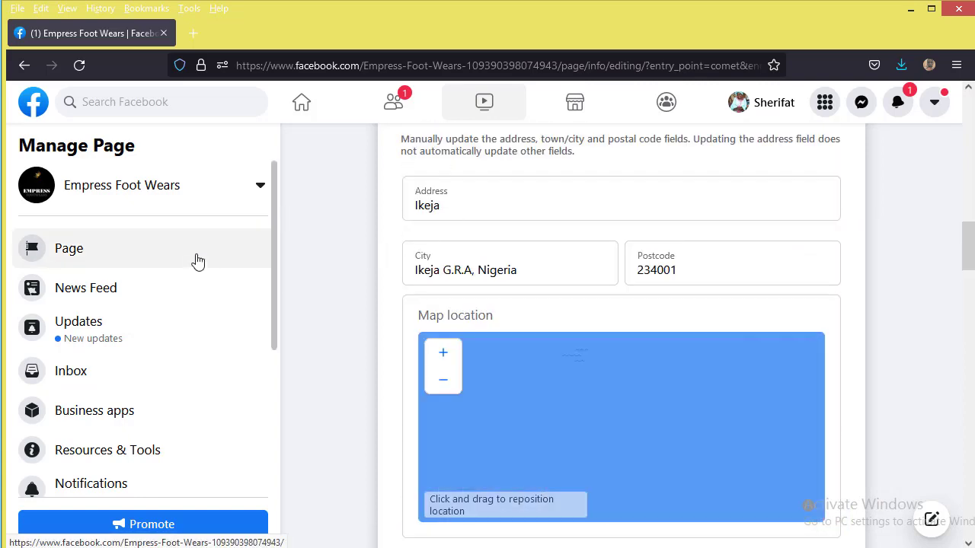
Step: Return to the Empress Foot Wears Page home and close the Welcome customers card
click(197, 262)
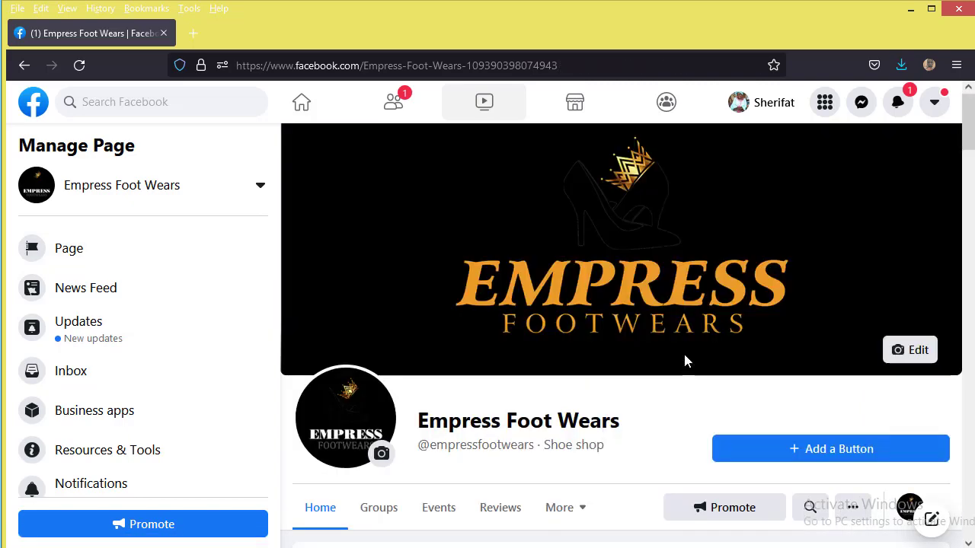
scroll(840, 359, down, 2)
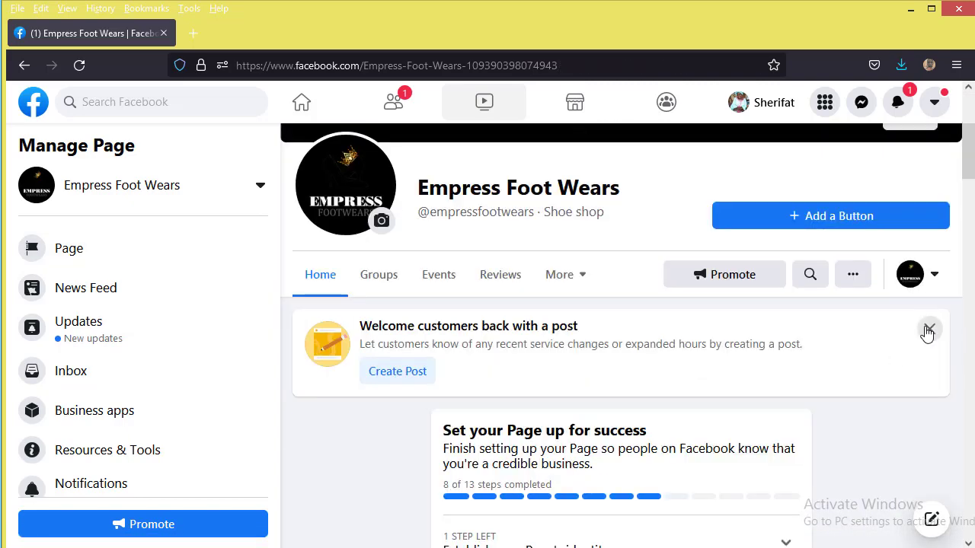
click(929, 332)
Step: Scroll down the Page and start a new Create Post draft
scroll(790, 374, down, 6)
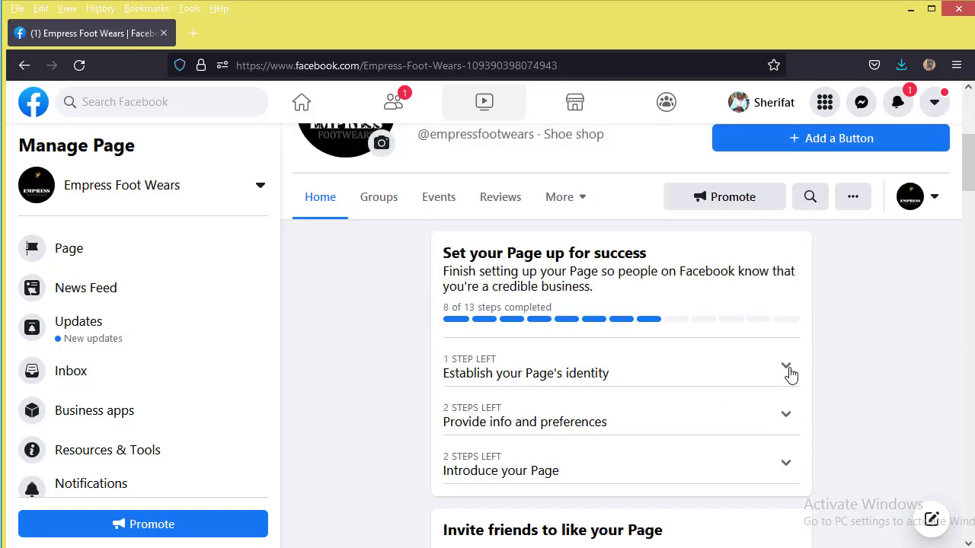
scroll(792, 386, down, 8)
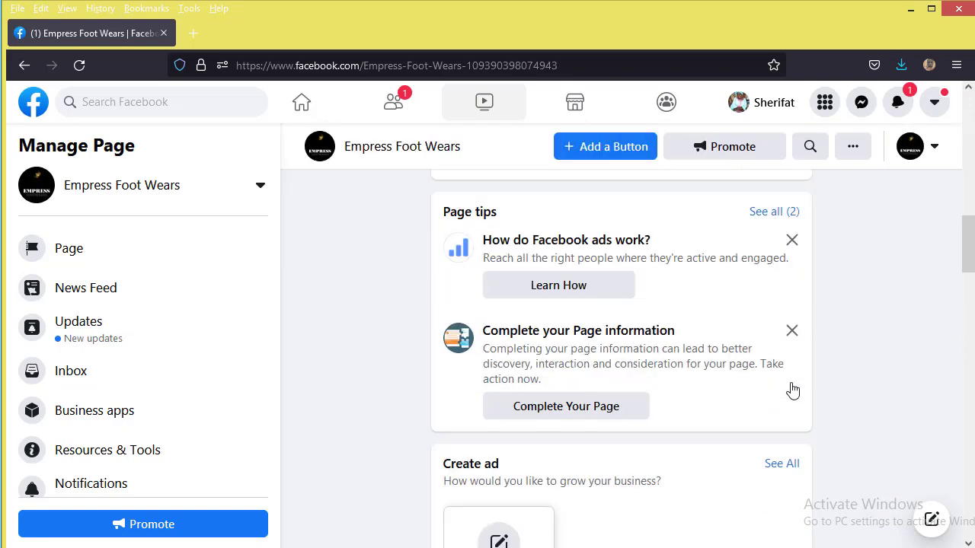
scroll(675, 431, down, 8)
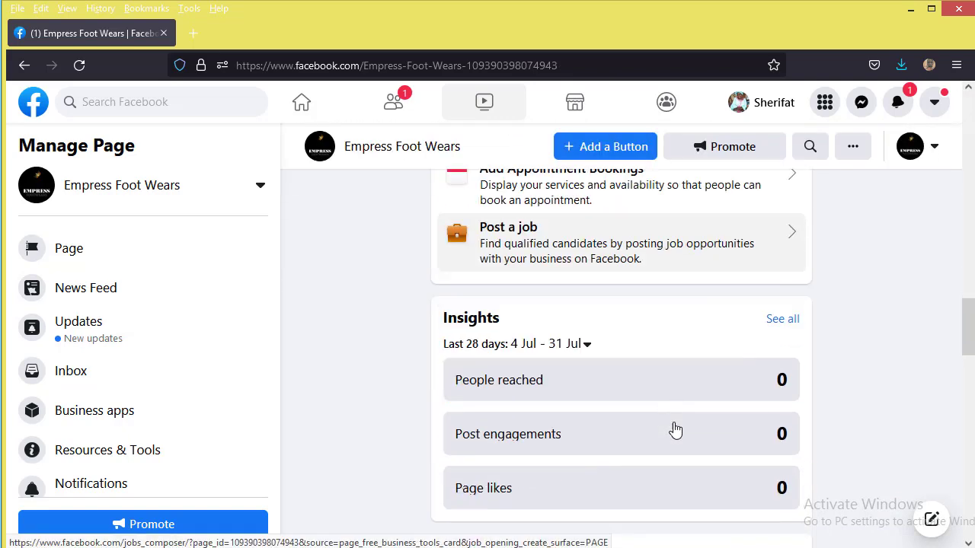
scroll(673, 429, down, 8)
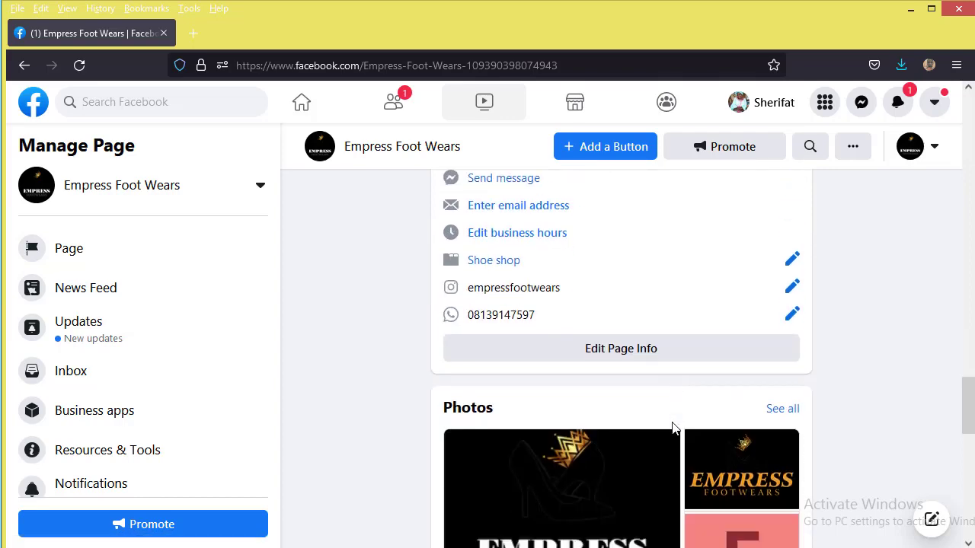
scroll(673, 417, down, 2)
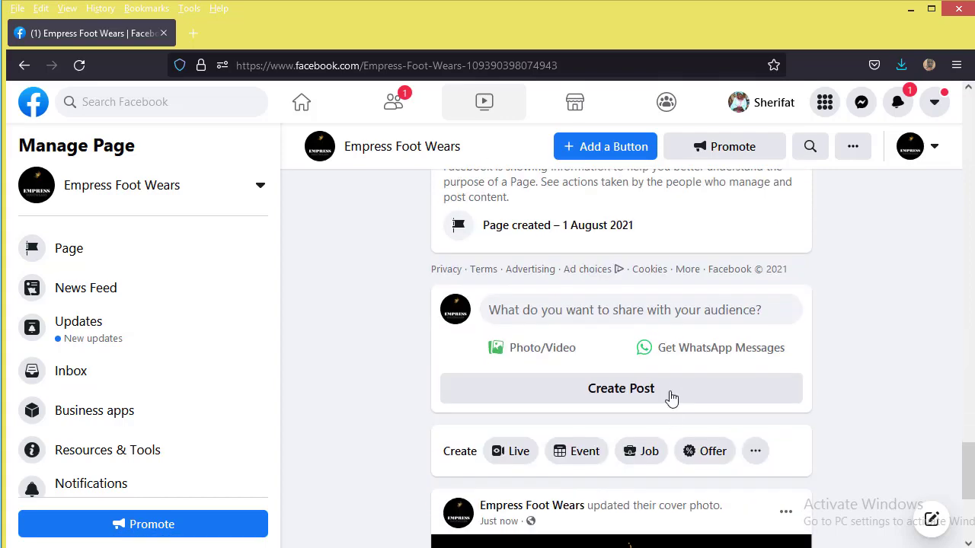
click(674, 392)
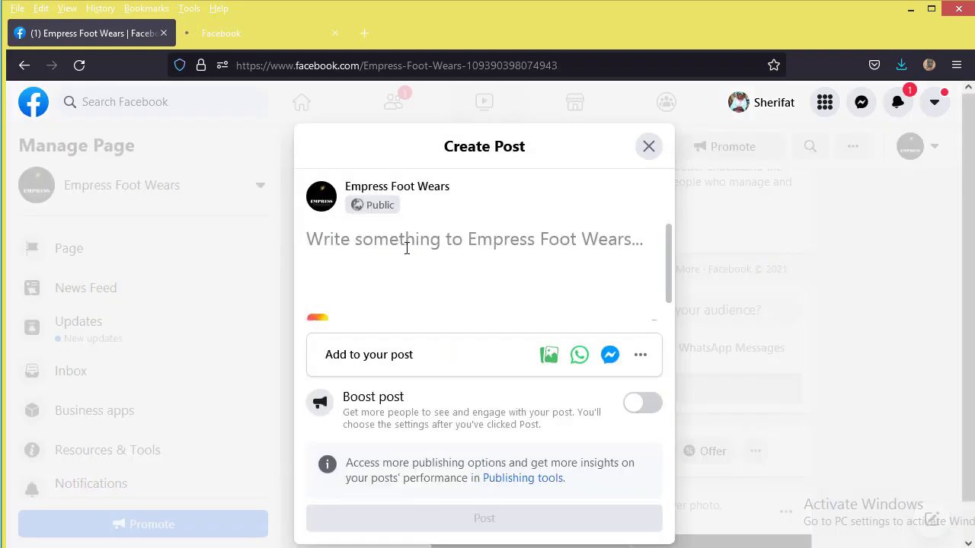
Step: Paste the promotional post text and replace its old phone number with the Page's WhatsApp number
key(ctrl+v)
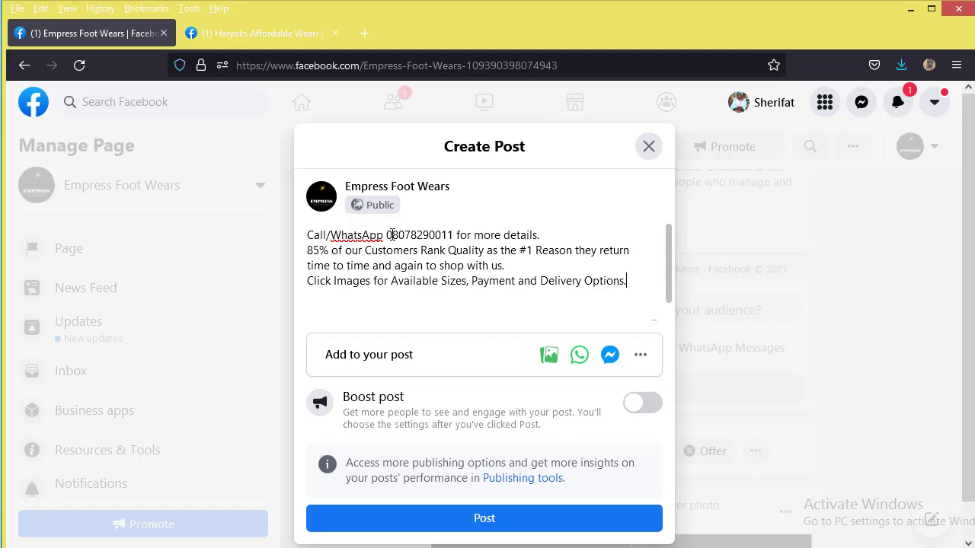
drag(392, 234, 447, 235)
key(shift+Right)
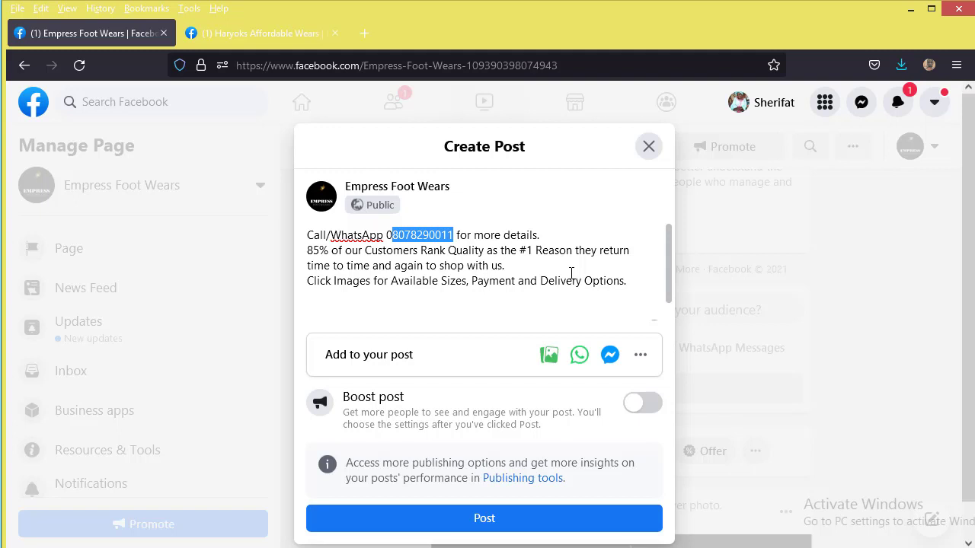
key(ctrl+v)
click(471, 280)
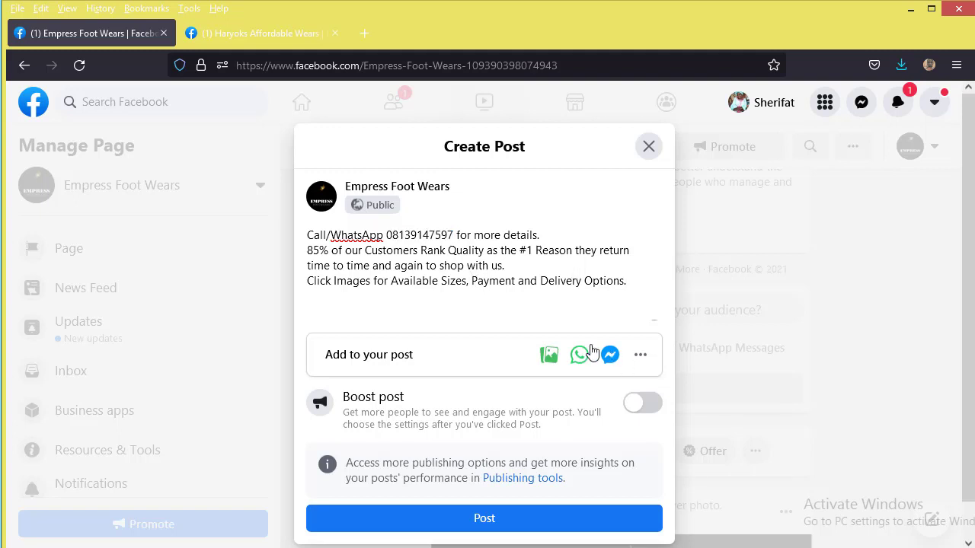
scroll(513, 348, down, 1)
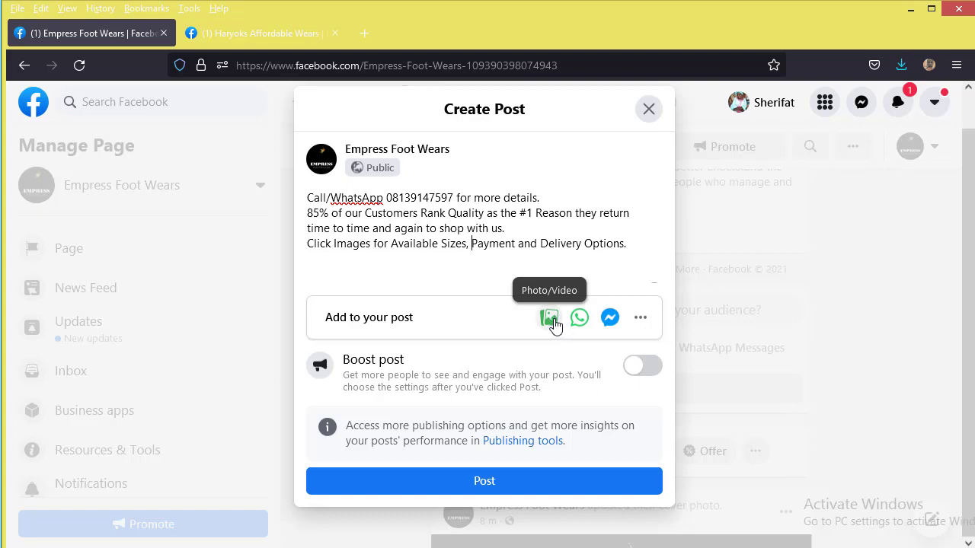
Step: Attach four WhatsApp wedge sandal images from the Downloads folder to the post draft
click(555, 323)
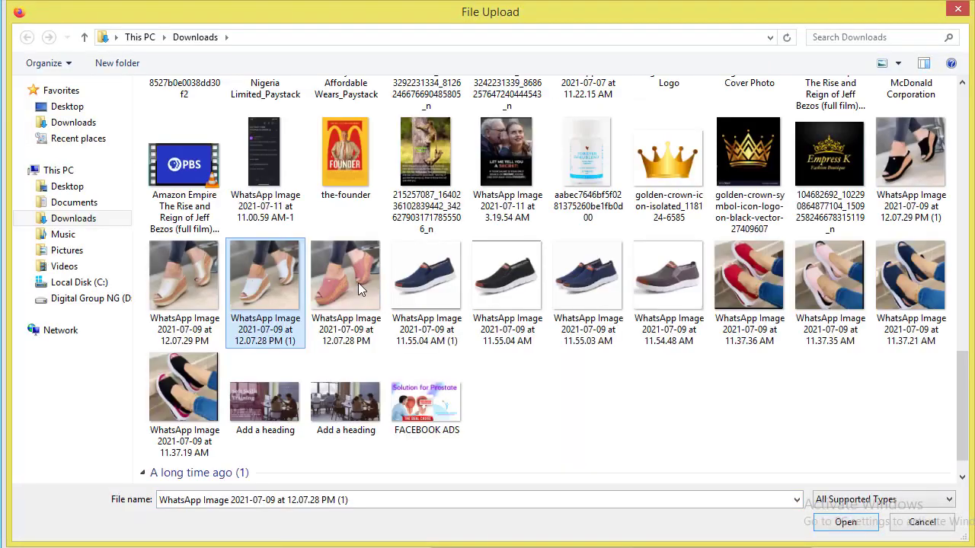
ctrl+click(879, 186)
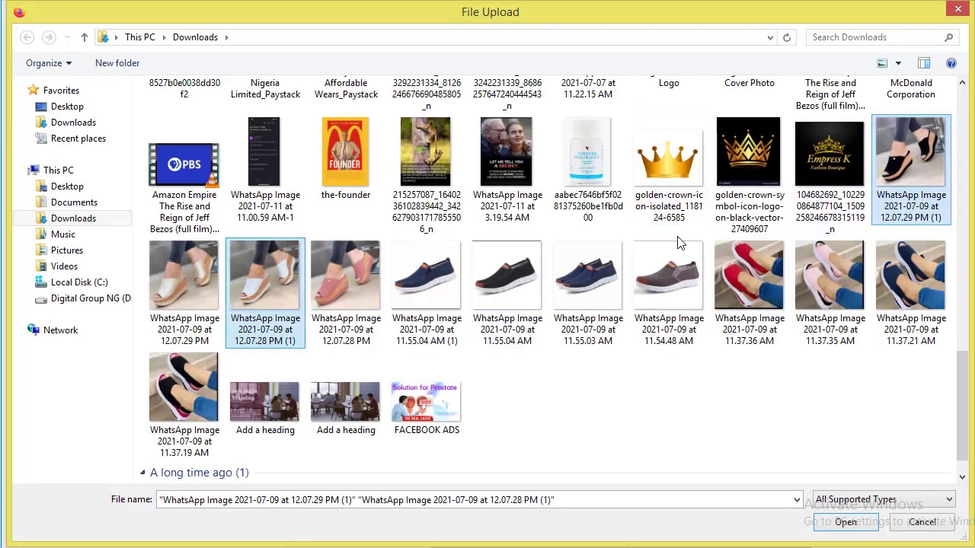
ctrl+click(180, 271)
ctrl+click(377, 292)
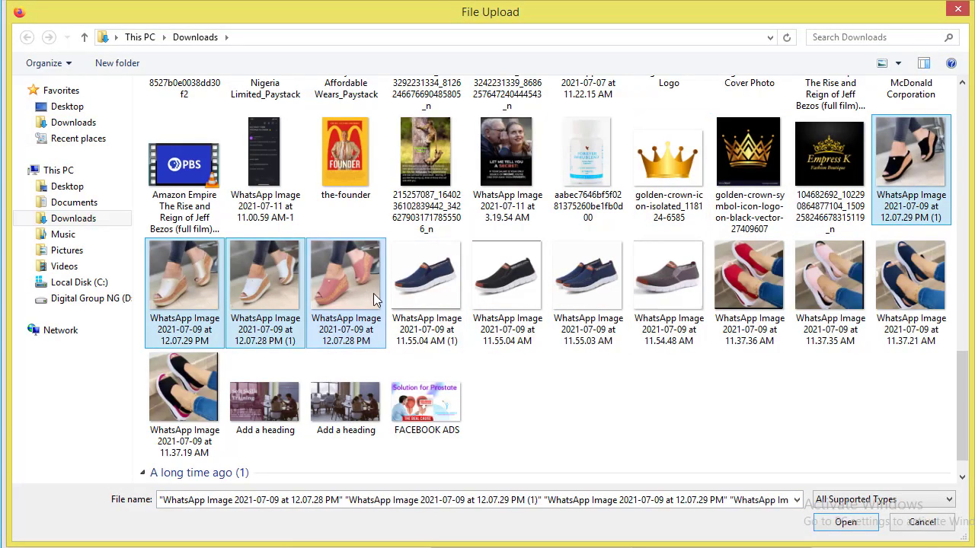
click(843, 522)
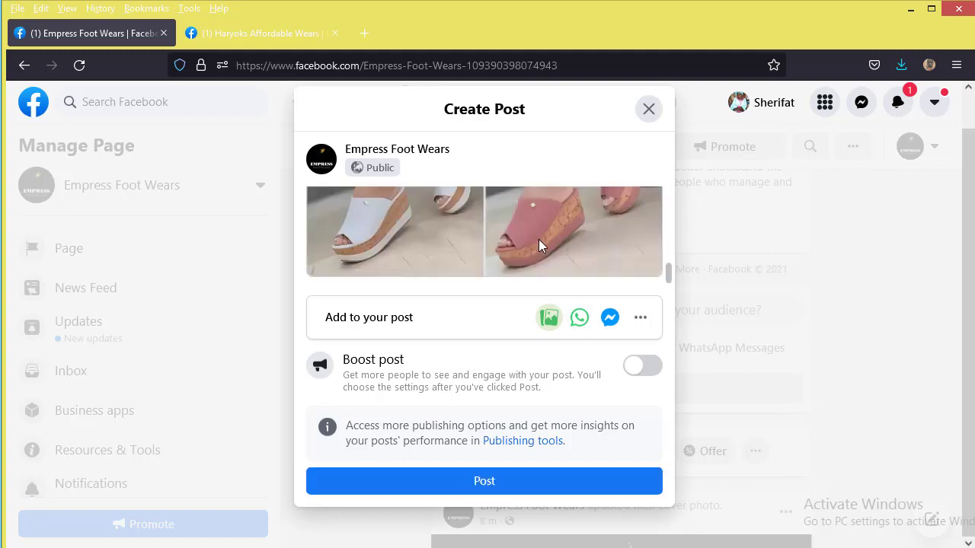
scroll(464, 228, up, 3)
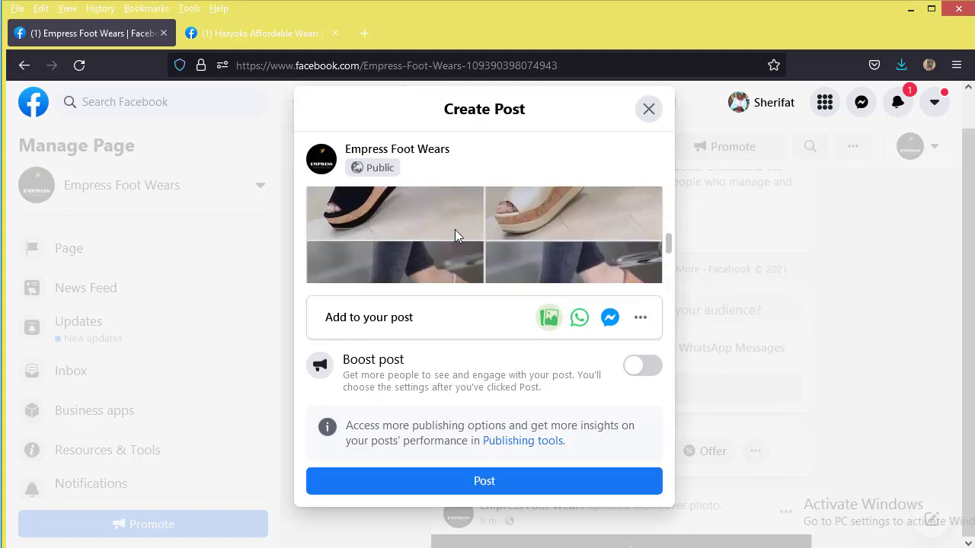
scroll(525, 244, down, 3)
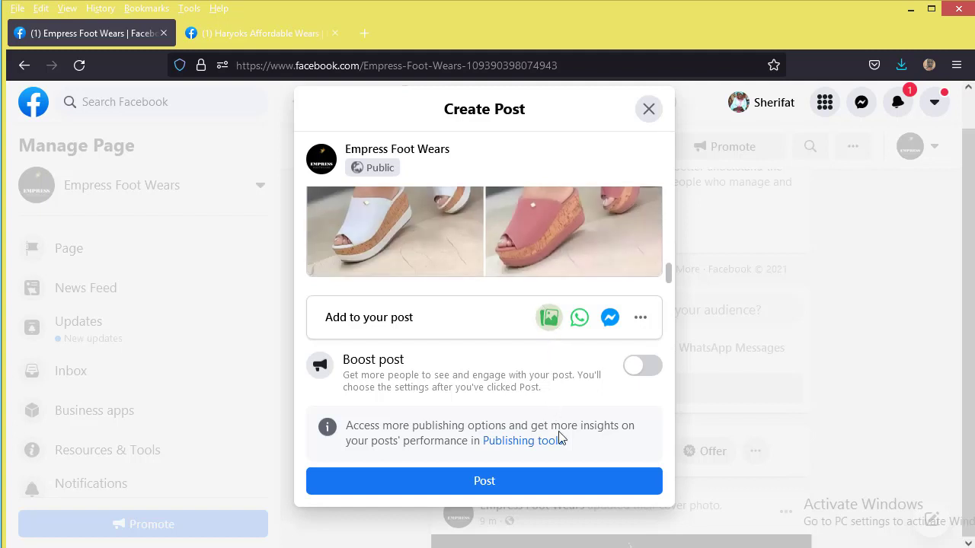
Step: Publish the sandal post, declining the Chat Directly With Customers prompt and the Reach more people panel
click(579, 481)
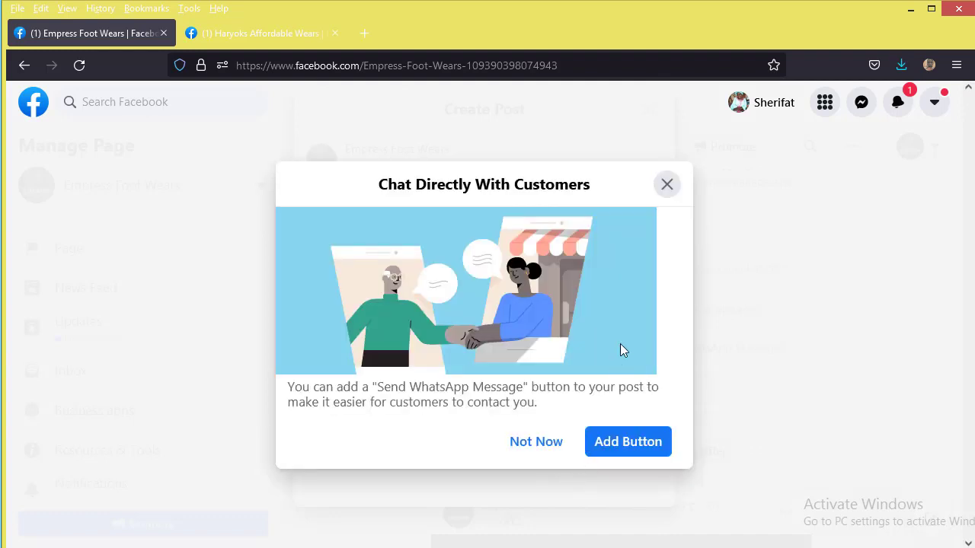
click(666, 186)
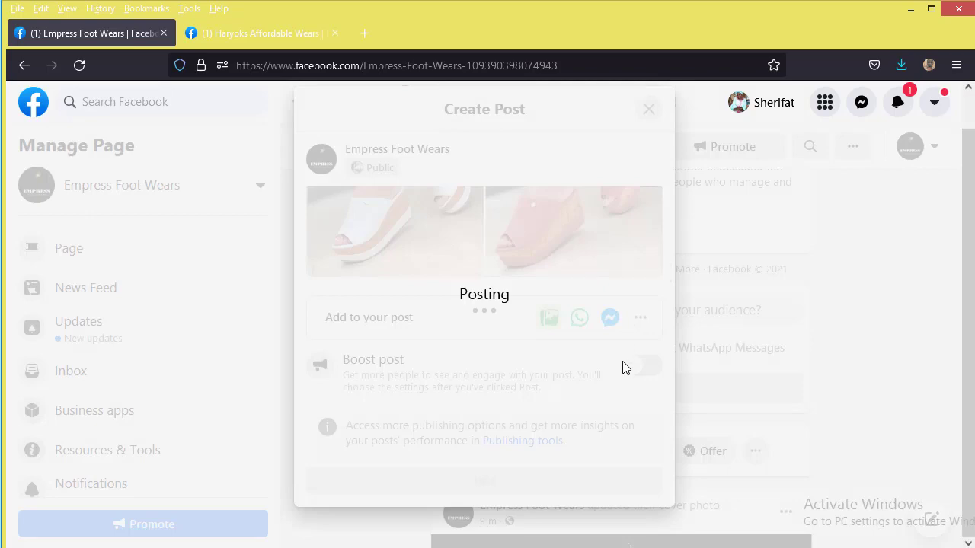
scroll(639, 374, down, 4)
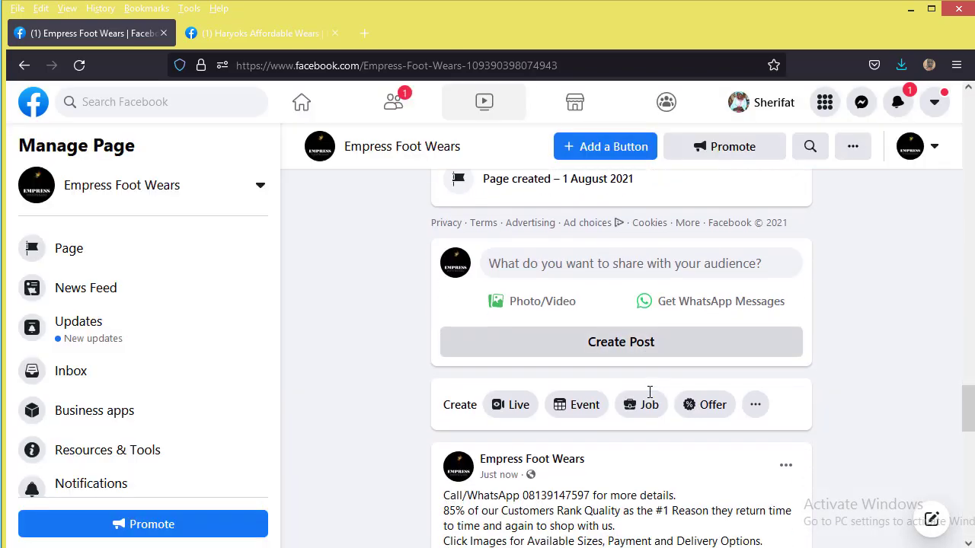
scroll(651, 394, down, 5)
scroll(653, 397, down, 3)
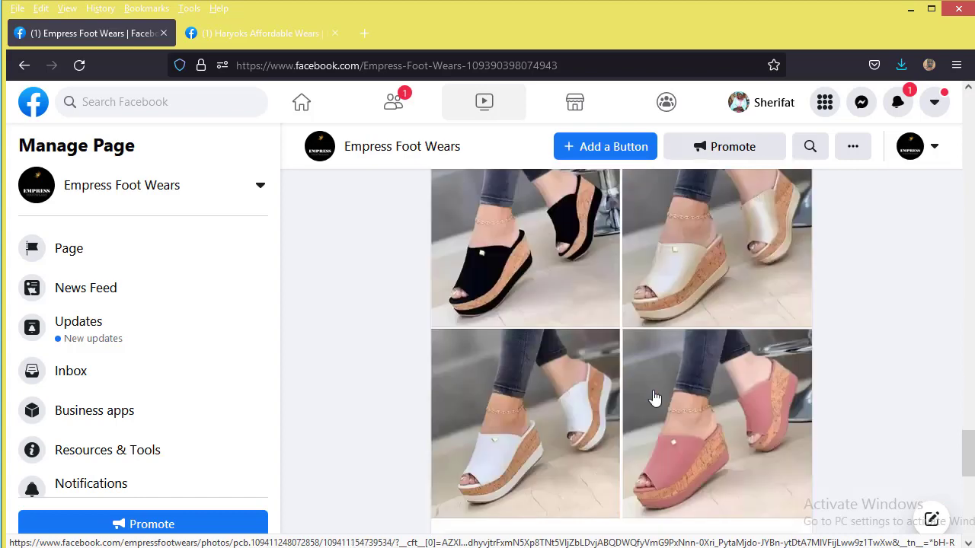
scroll(653, 396, down, 3)
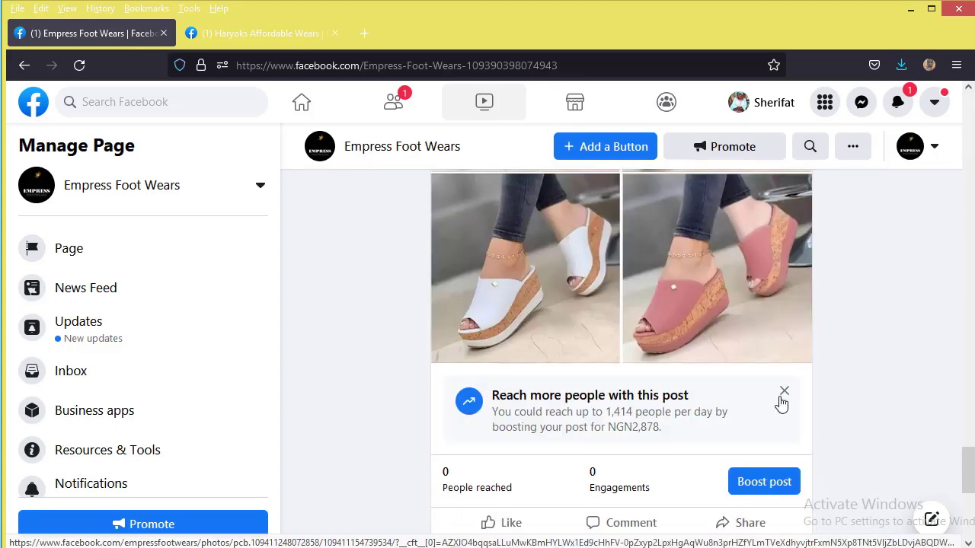
click(783, 392)
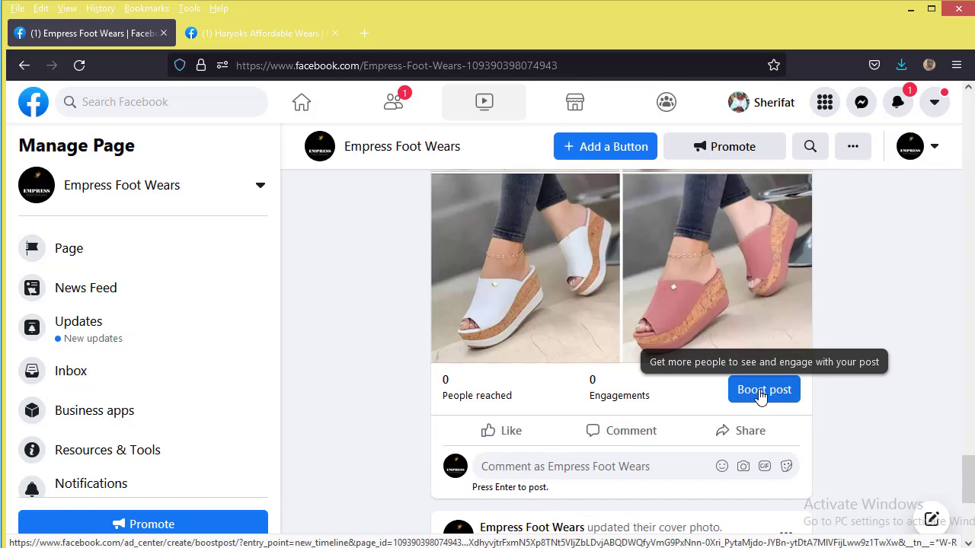
Step: Open Boost post for the sandal post and accept the Non-discrimination Policies
click(760, 397)
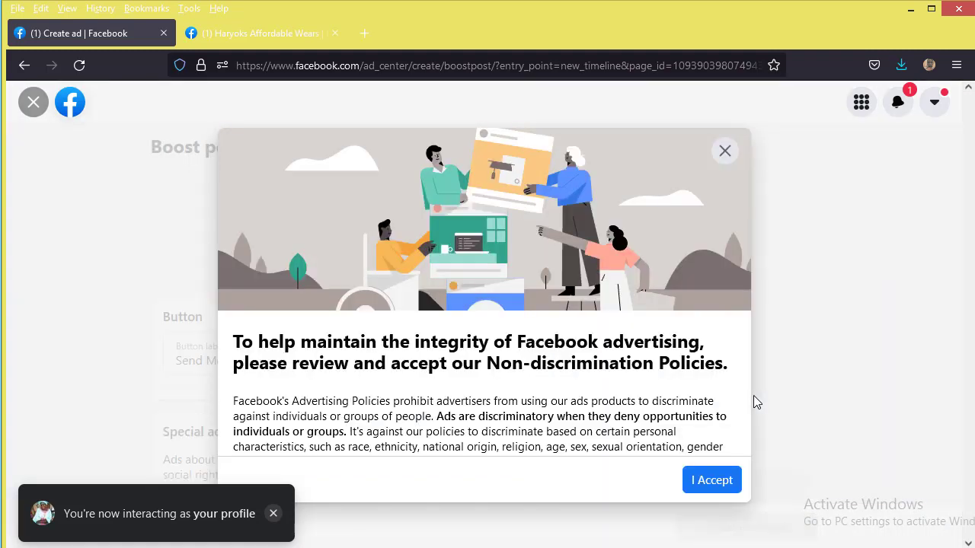
click(708, 482)
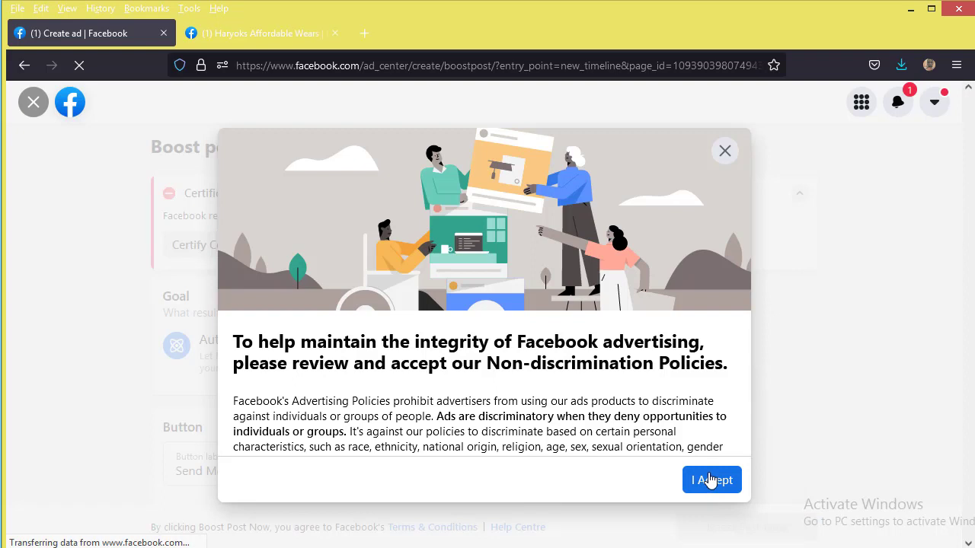
click(708, 480)
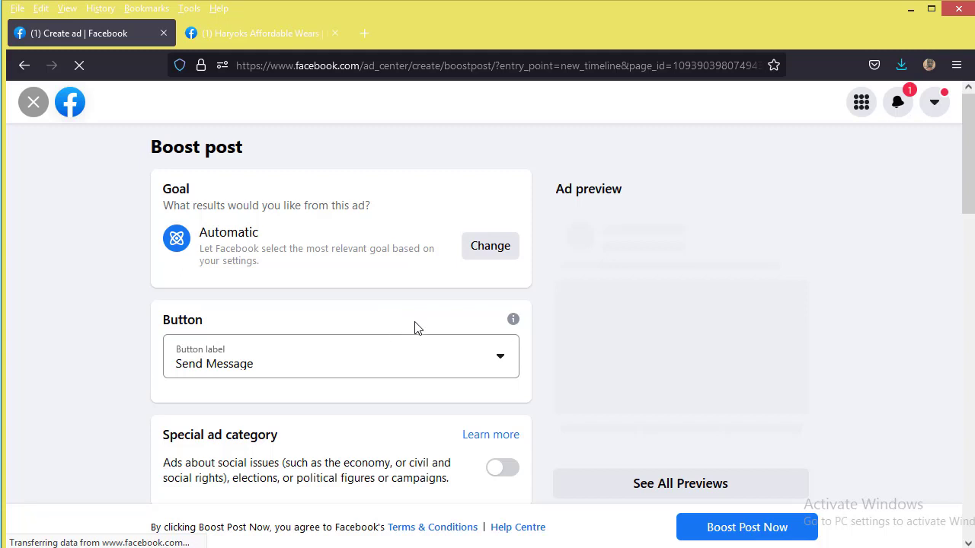
scroll(415, 327, down, 2)
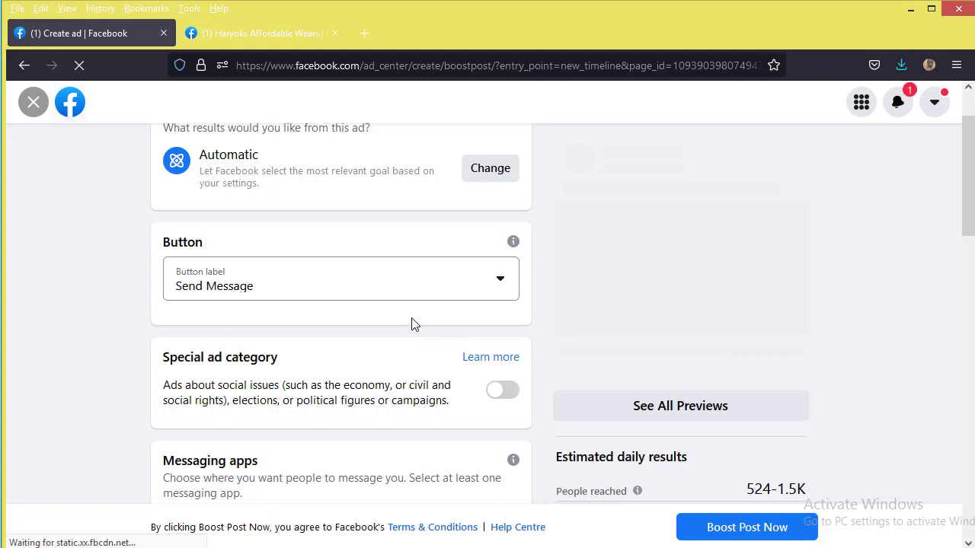
scroll(409, 328, down, 1)
scroll(406, 324, down, 1)
scroll(421, 320, up, 4)
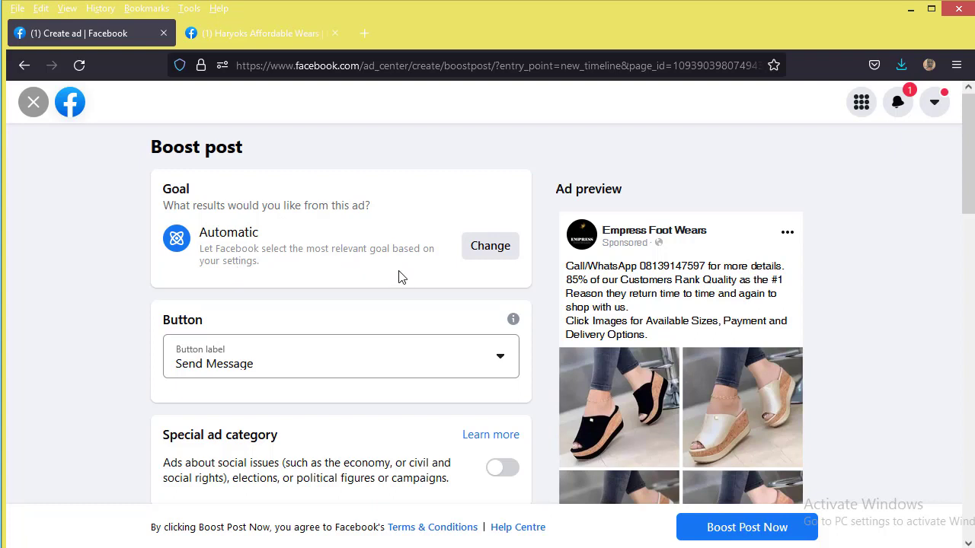
Step: Change the boost goal from Automatic to Get more engagement and save it
click(503, 259)
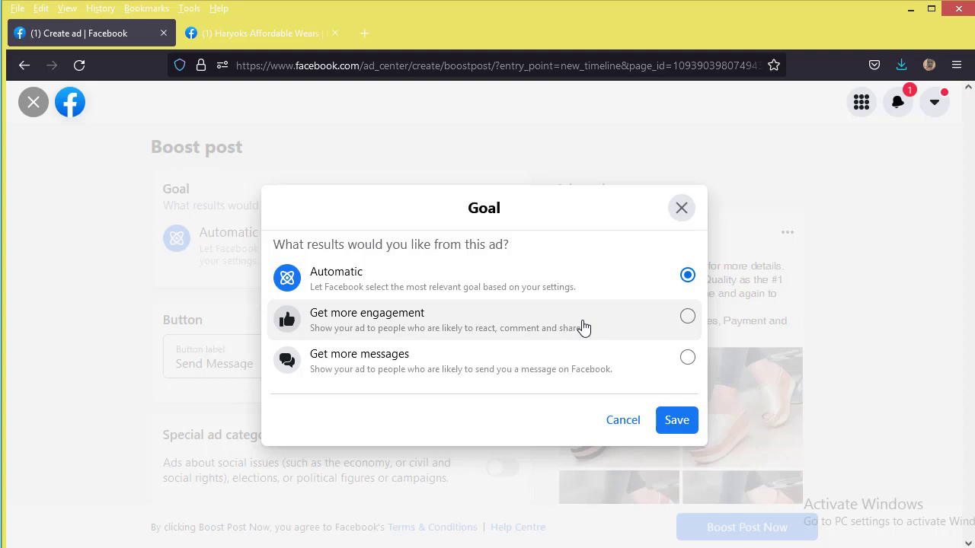
click(582, 326)
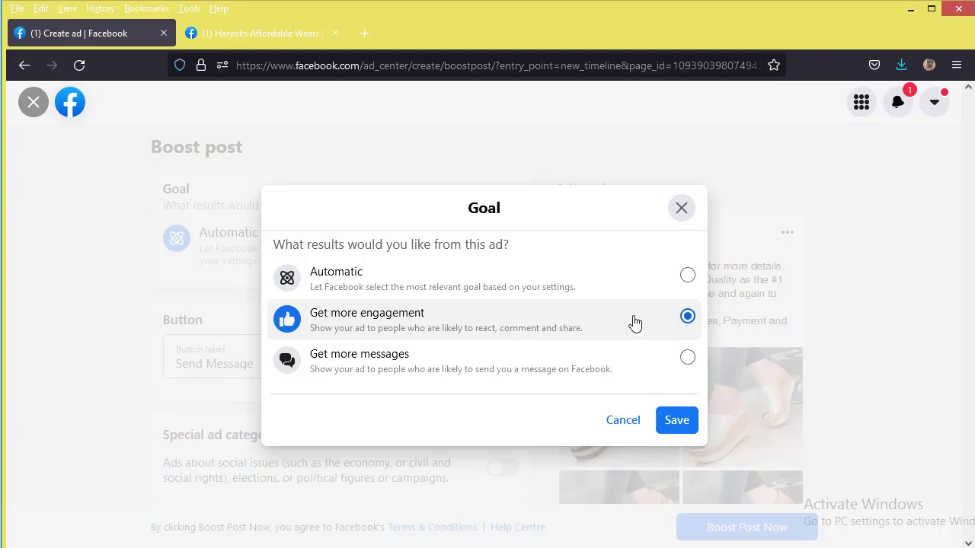
click(681, 428)
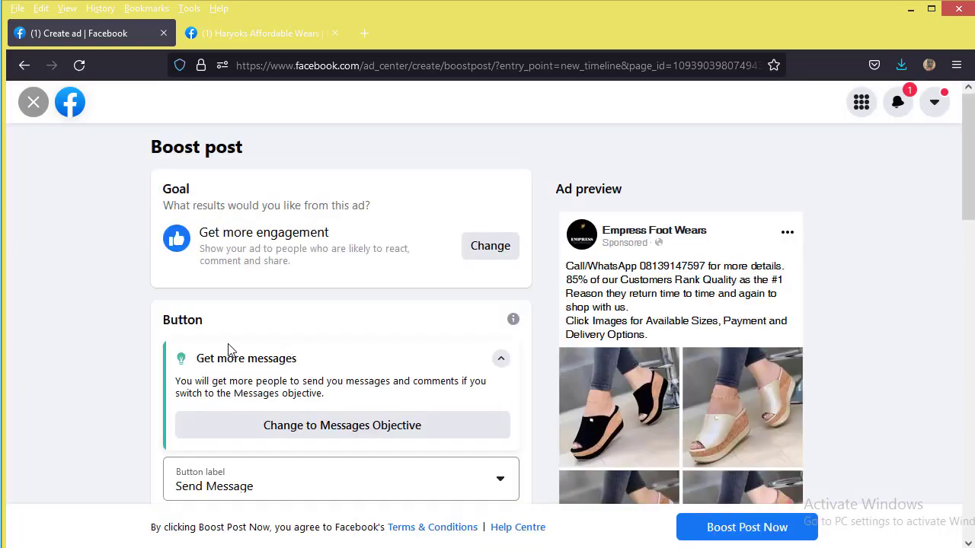
Step: Switch the button label to Send WhatsApp Message and replace the phone field with the business's WhatsApp number
scroll(229, 348, down, 2)
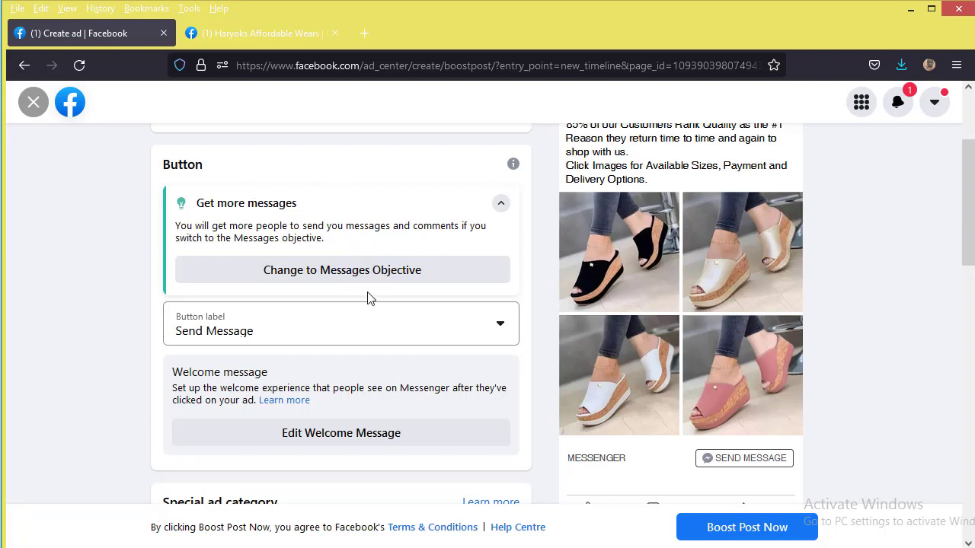
click(471, 332)
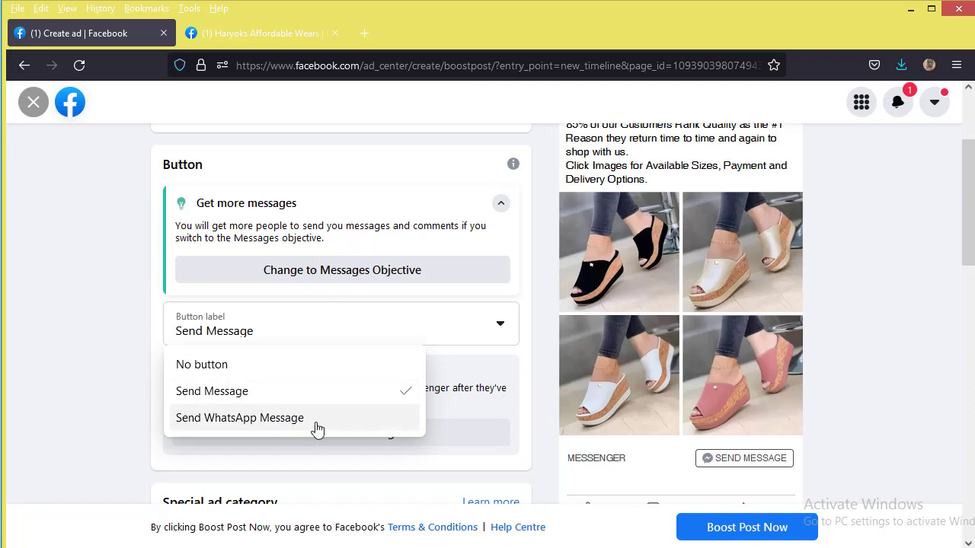
click(316, 424)
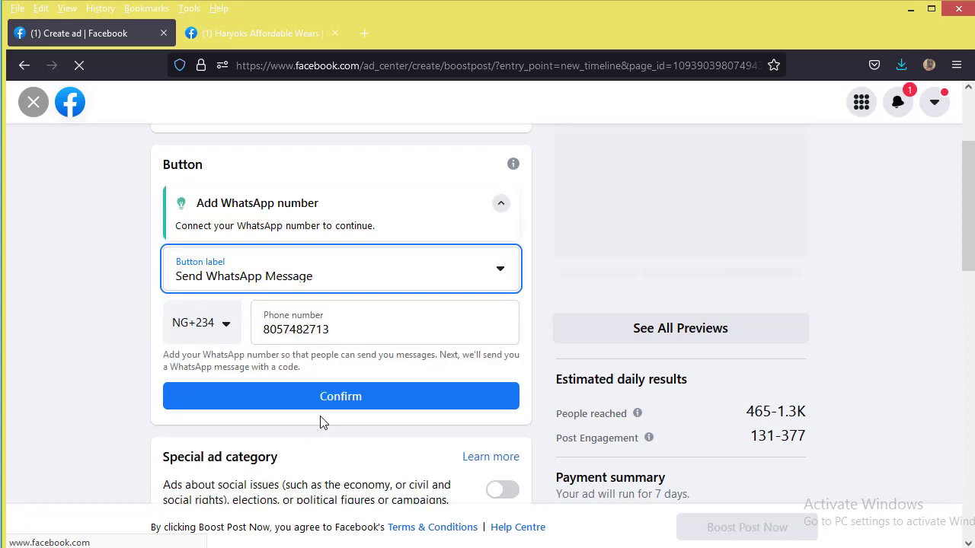
scroll(322, 421, up, 1)
scroll(322, 421, down, 1)
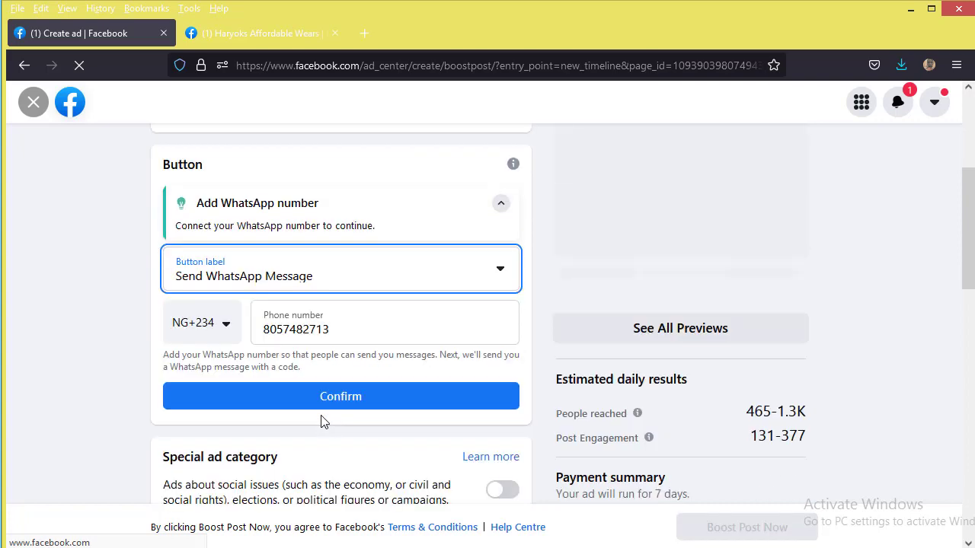
drag(337, 328, 204, 329)
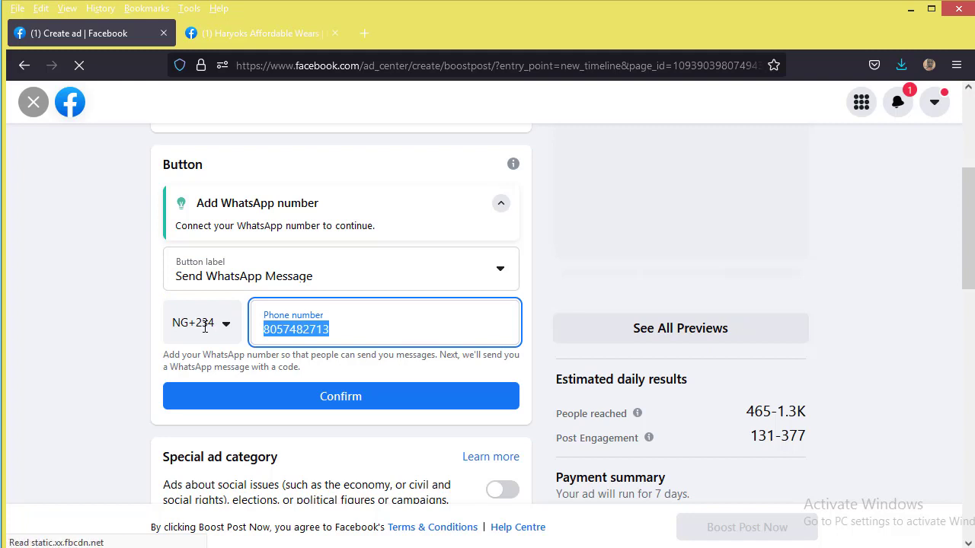
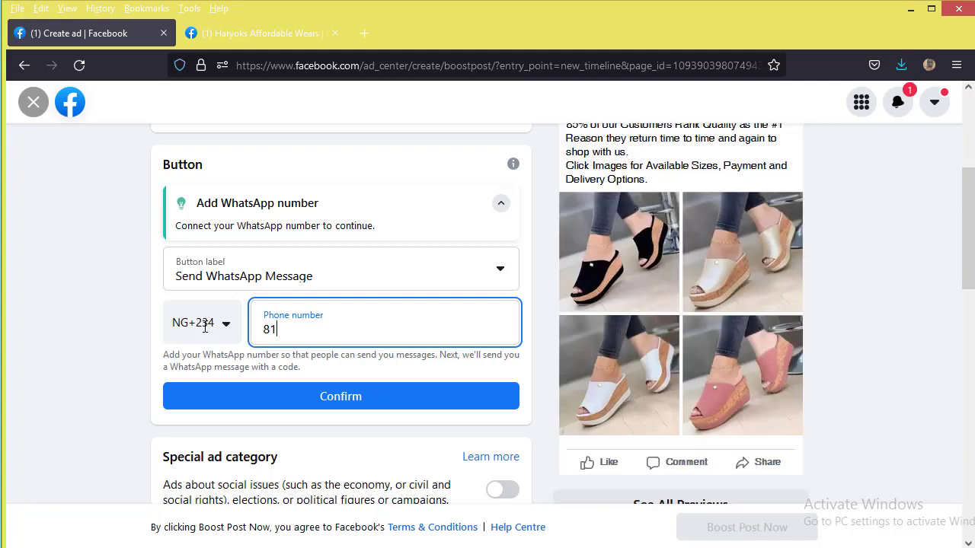
click(390, 395)
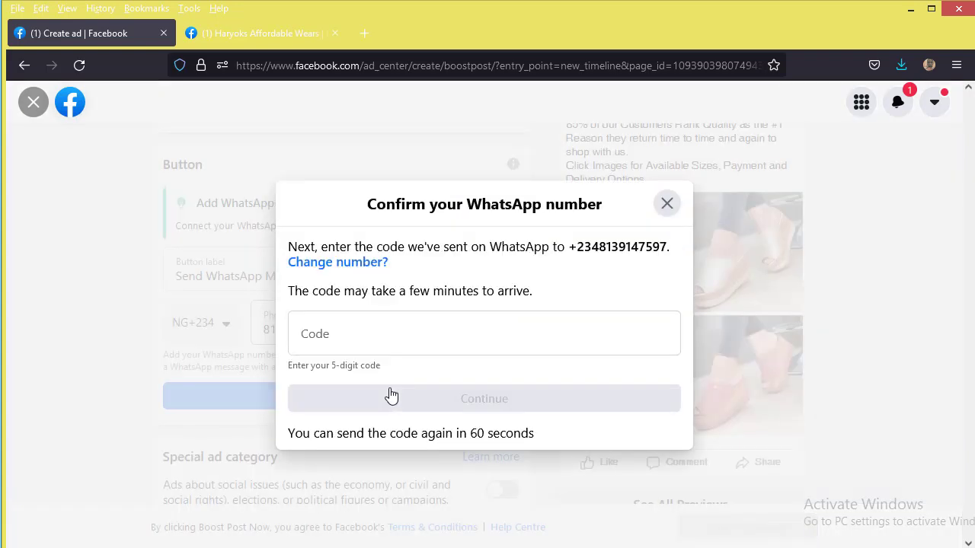
click(373, 340)
text(12141)
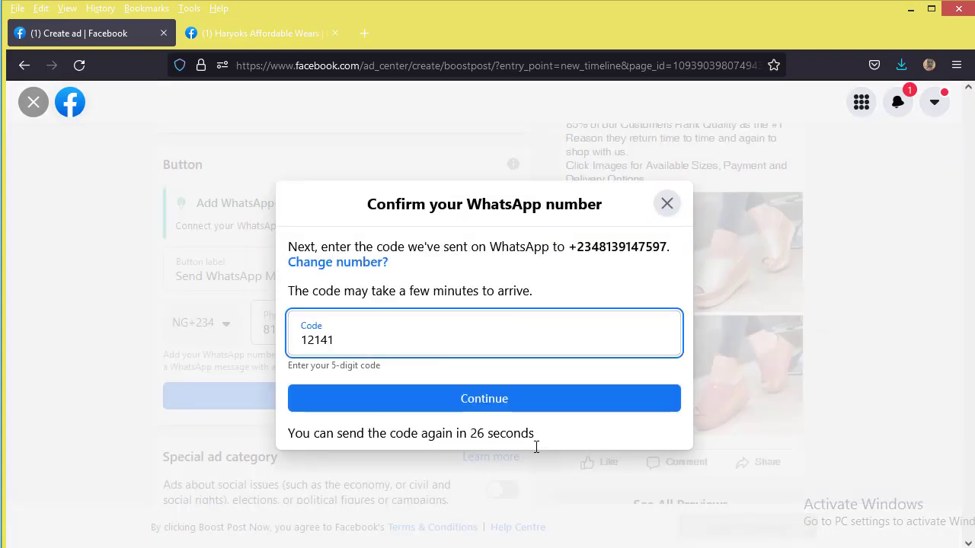
click(437, 403)
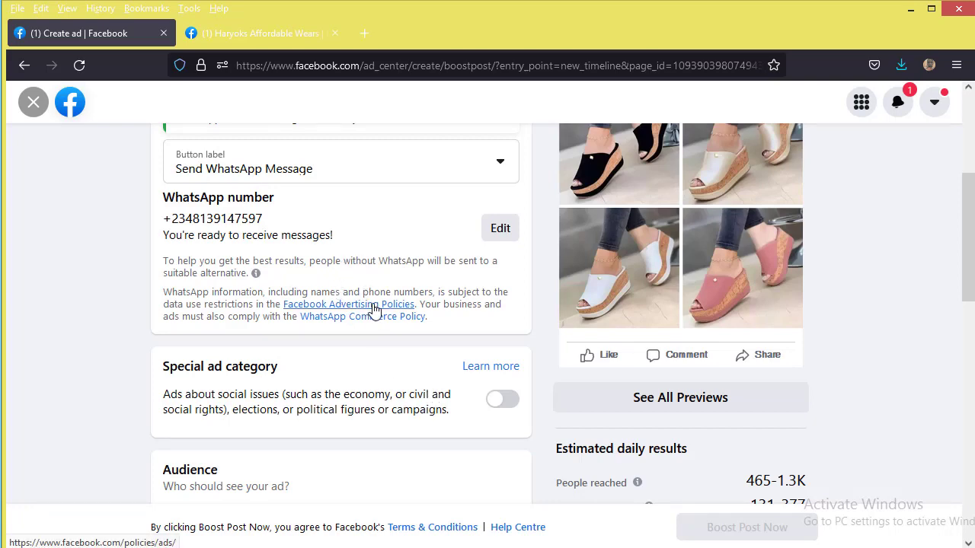
scroll(377, 313, down, 2)
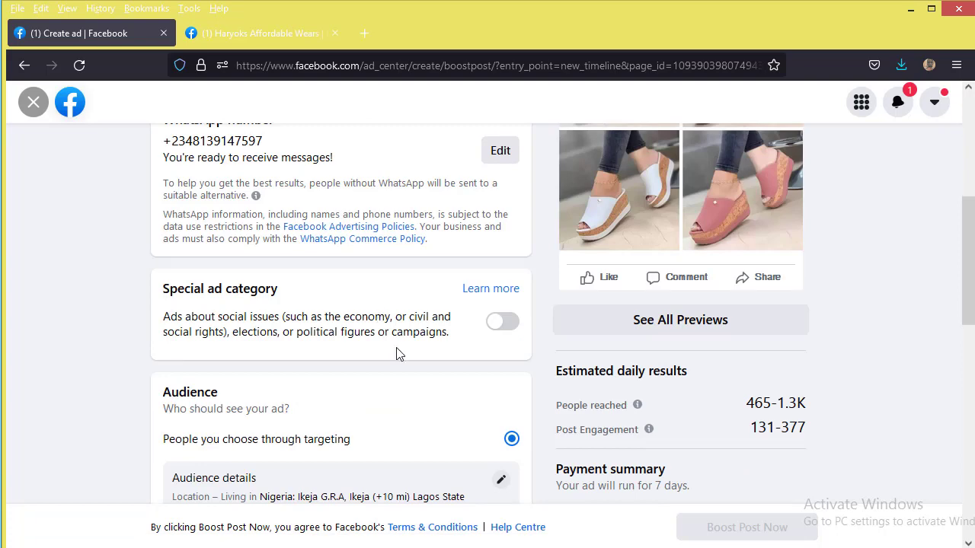
scroll(396, 354, up, 2)
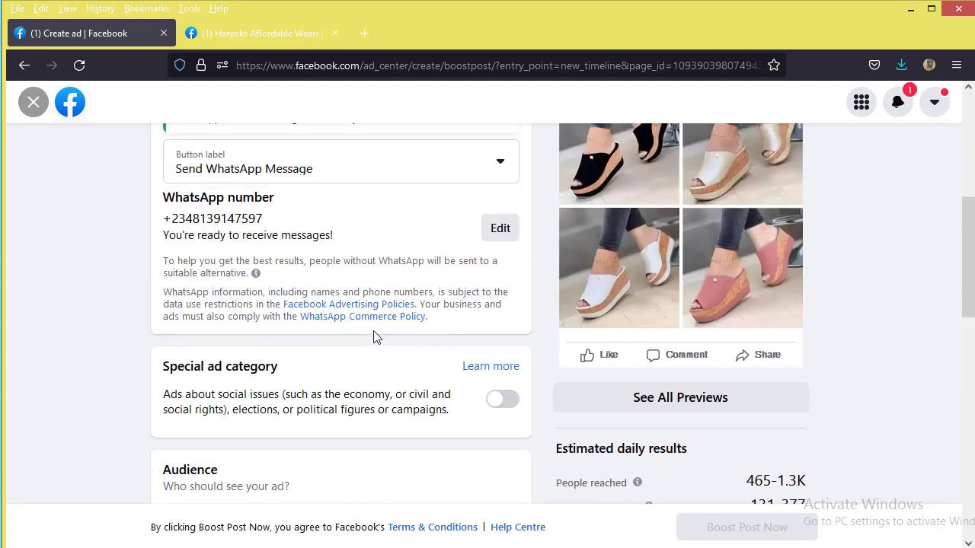
scroll(373, 337, up, 3)
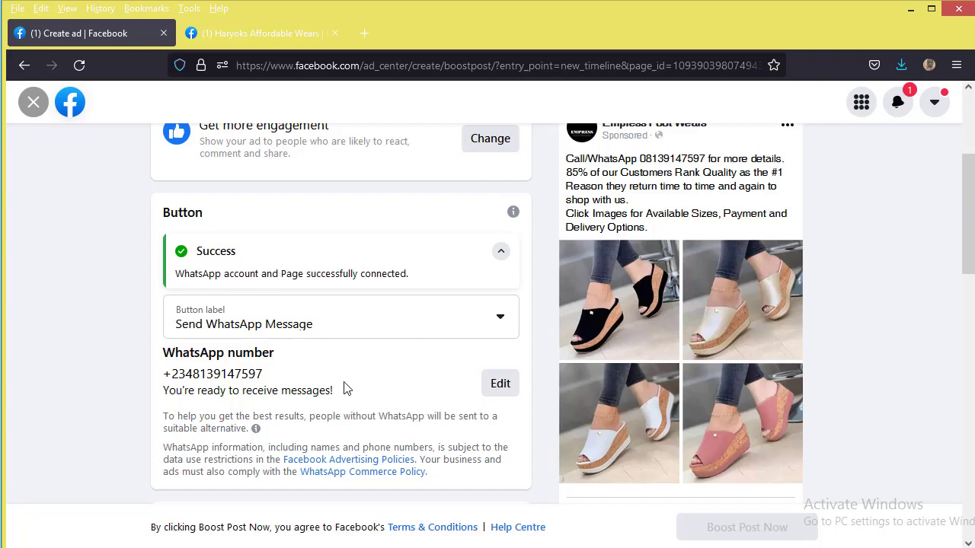
scroll(349, 349, down, 2)
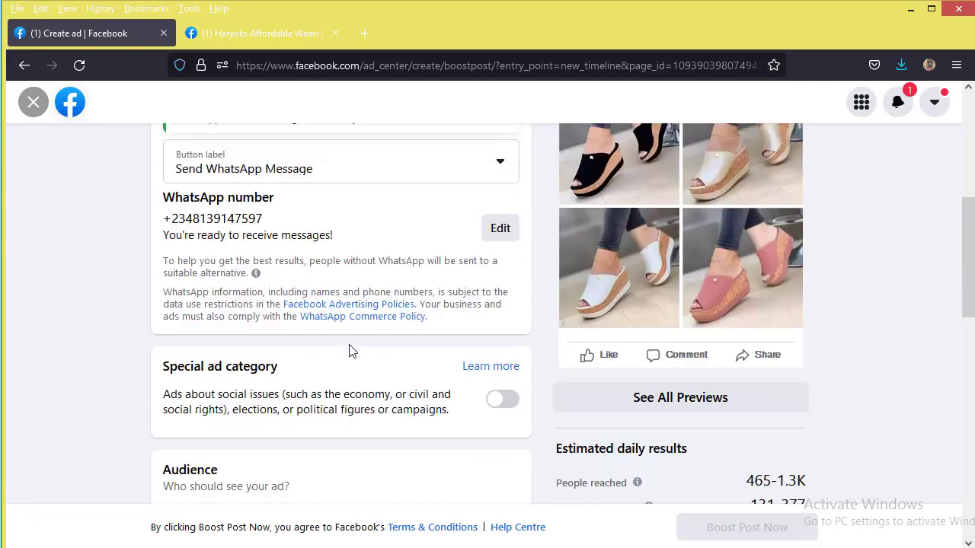
scroll(350, 349, down, 2)
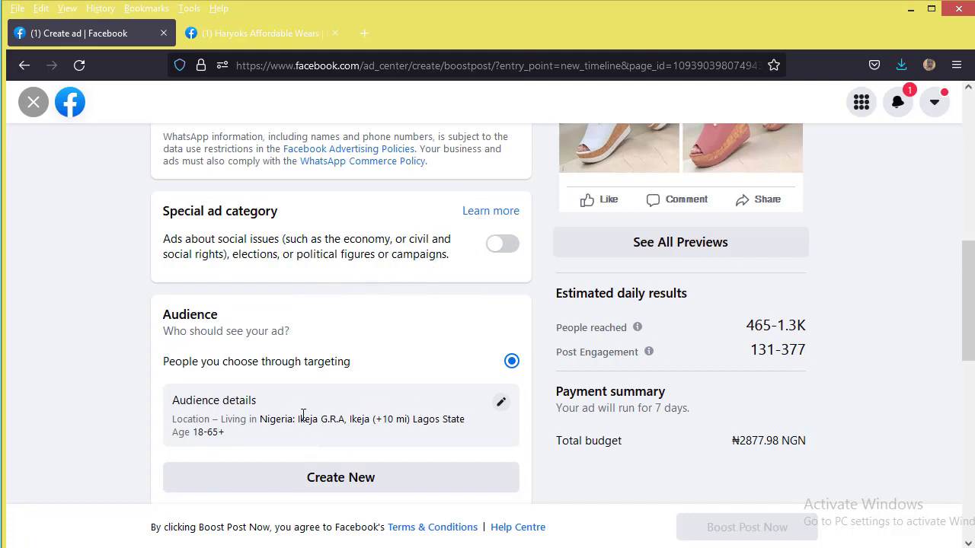
Step: Edit the audience to target Women only, with the age range set to 28–44
click(502, 406)
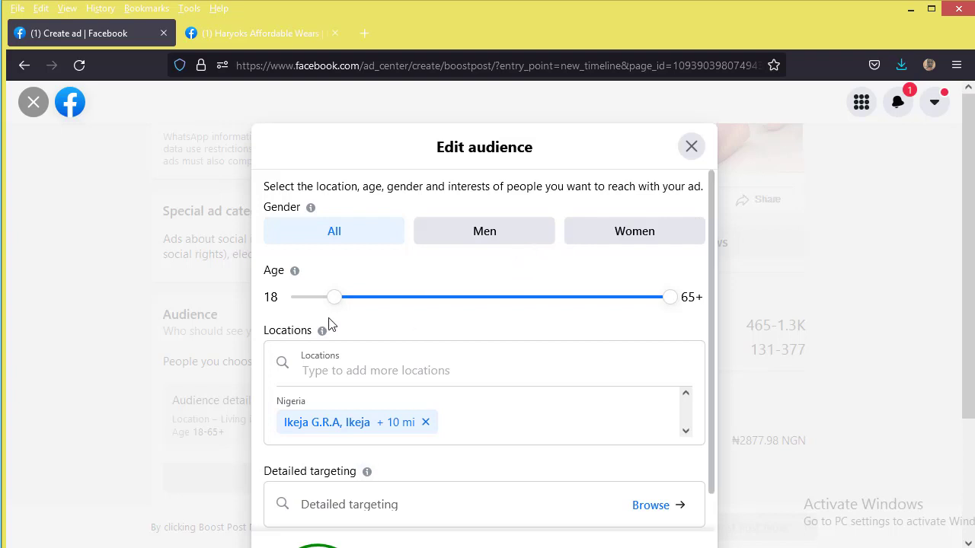
click(633, 233)
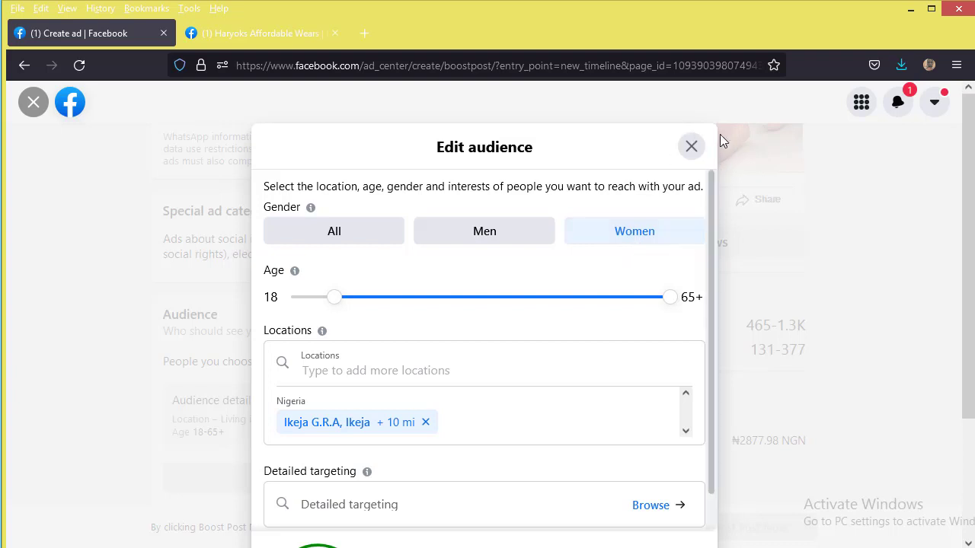
click(335, 299)
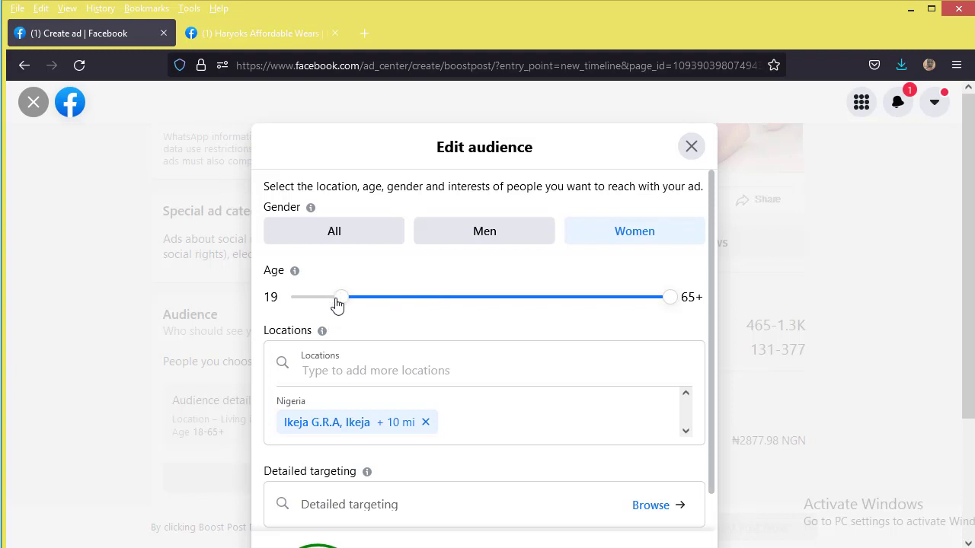
drag(336, 299, 405, 298)
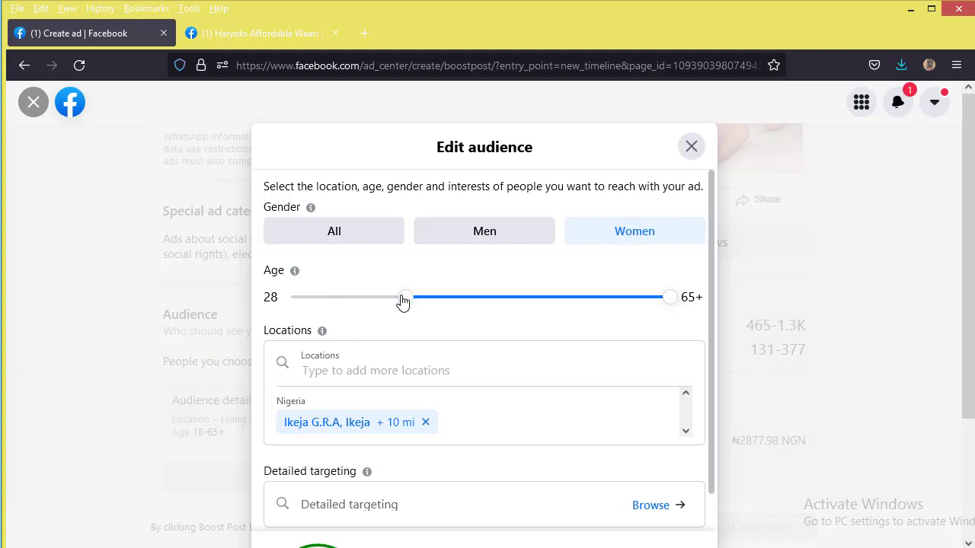
drag(403, 302, 406, 303)
drag(671, 300, 522, 302)
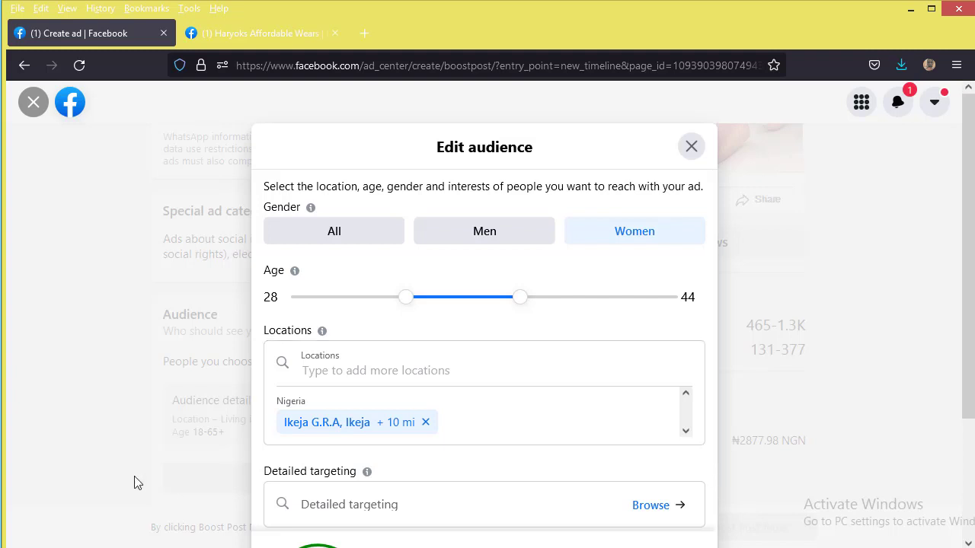
Step: Swap the Ikeja G.R.A. target location for Nigeria (Country), giving 4,400,000 potential reach
click(464, 375)
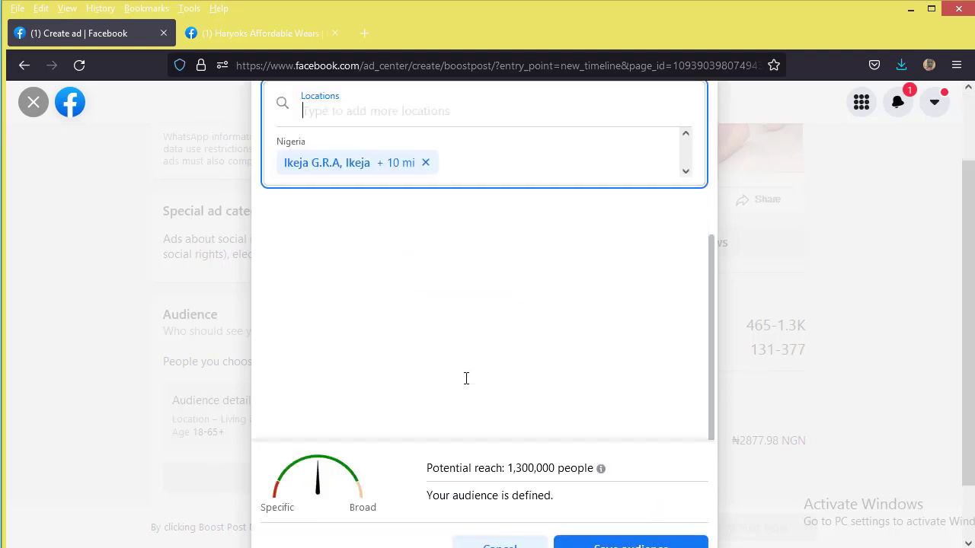
scroll(433, 183, up, 3)
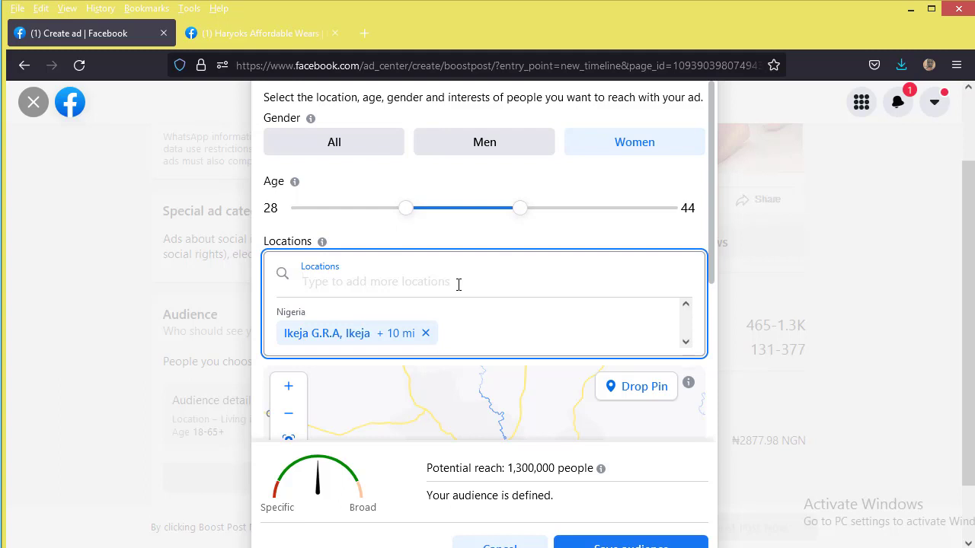
text(Nigeria)
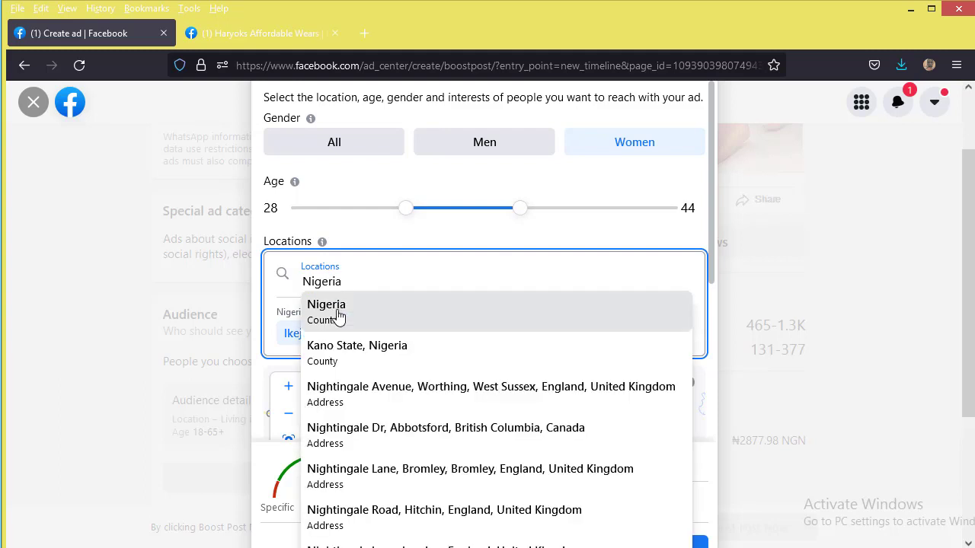
click(339, 316)
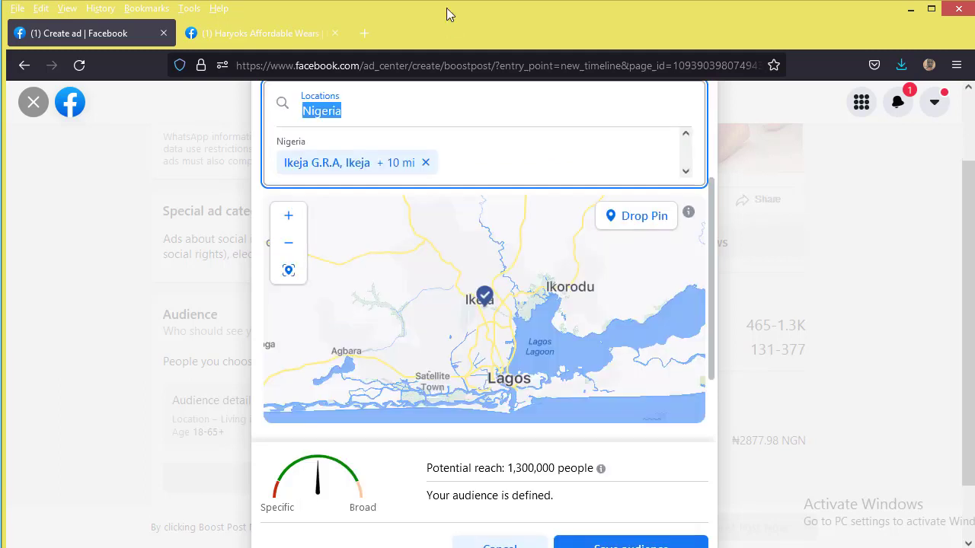
click(375, 112)
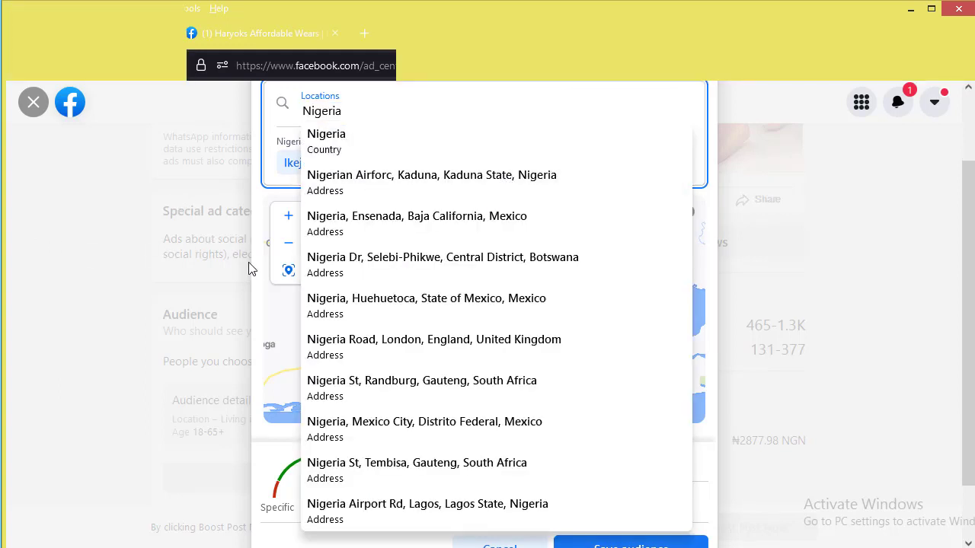
click(270, 266)
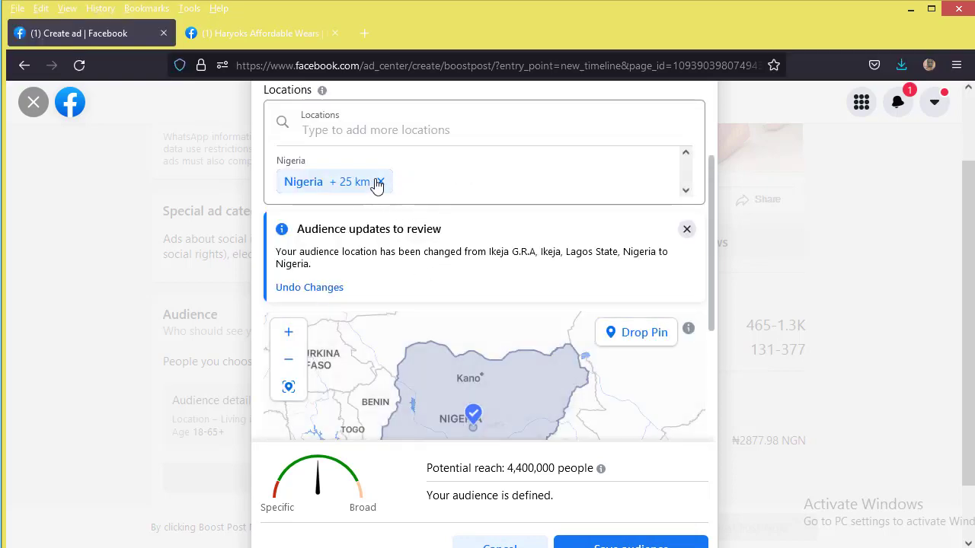
click(378, 183)
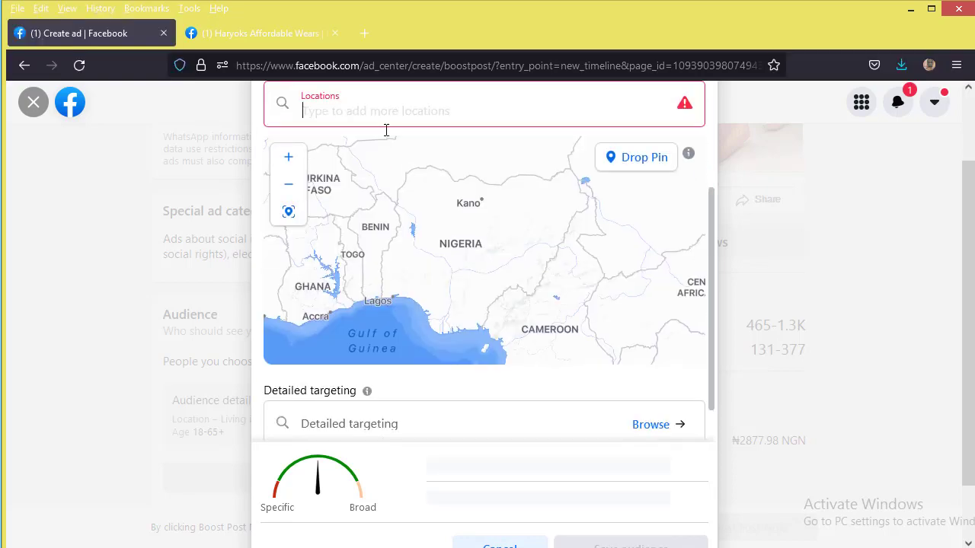
text(Nige)
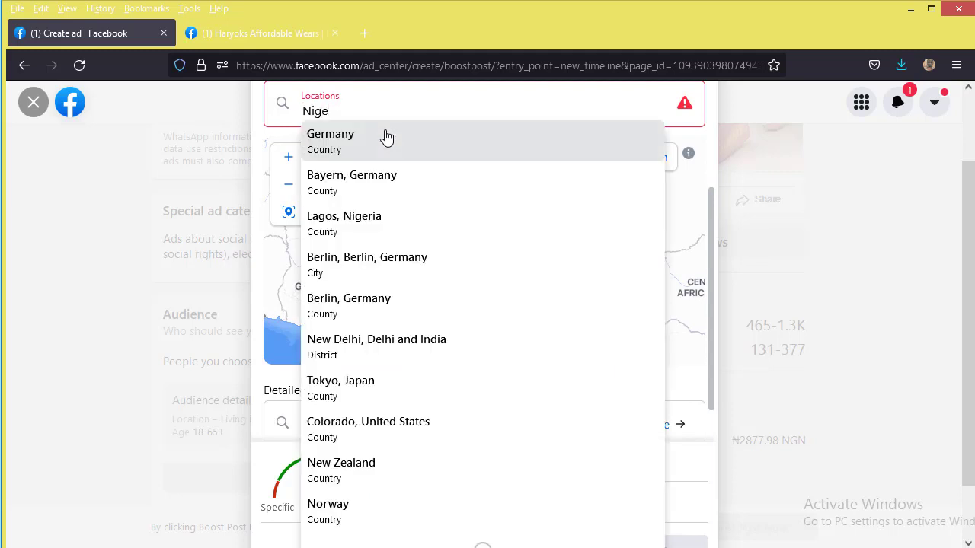
text(r)
click(386, 137)
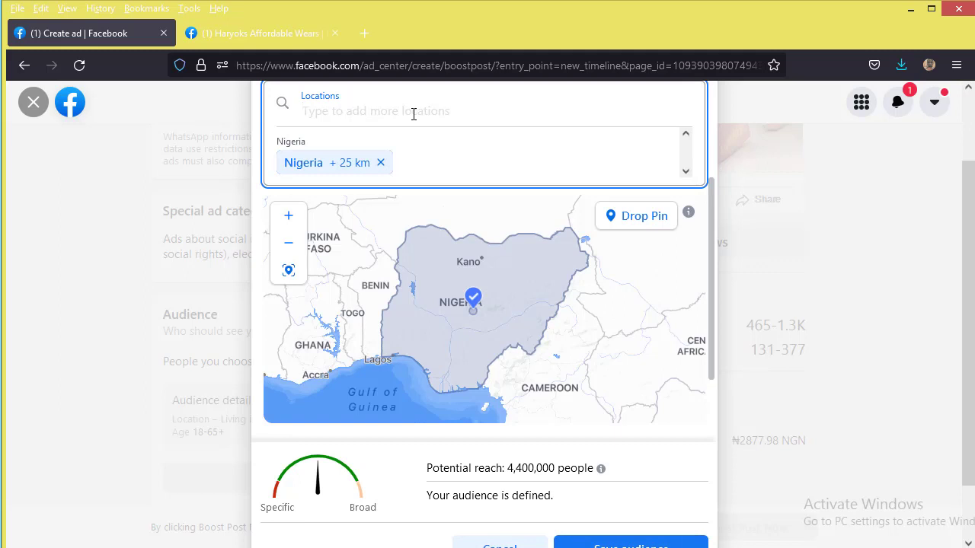
Step: Add Ghana (Country) as a second target location alongside Nigeria
text(ghana)
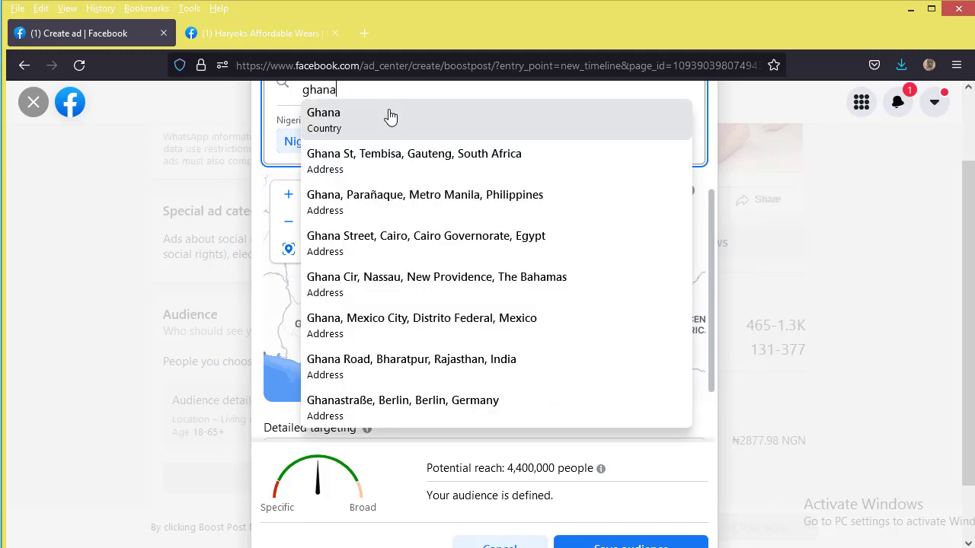
scroll(935, 154, up, 4)
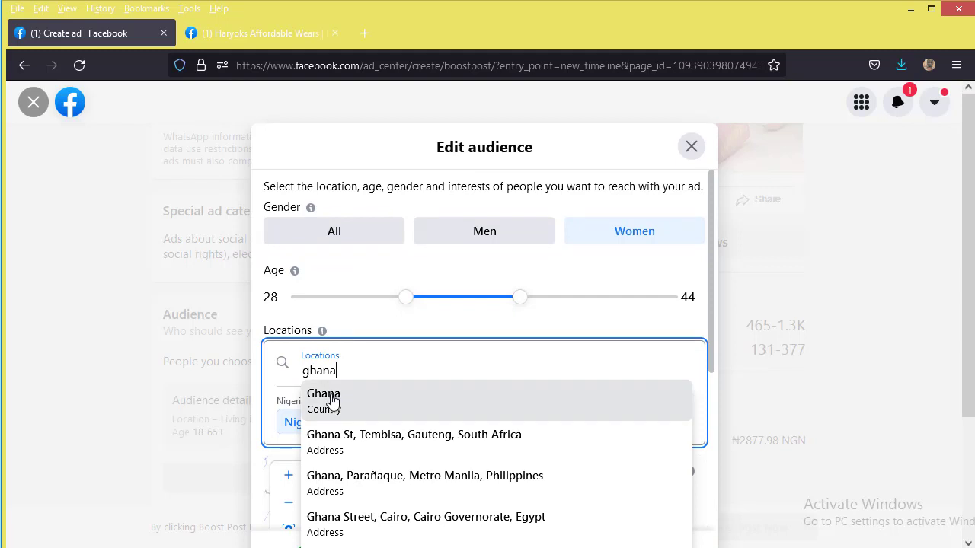
scroll(652, 287, down, 4)
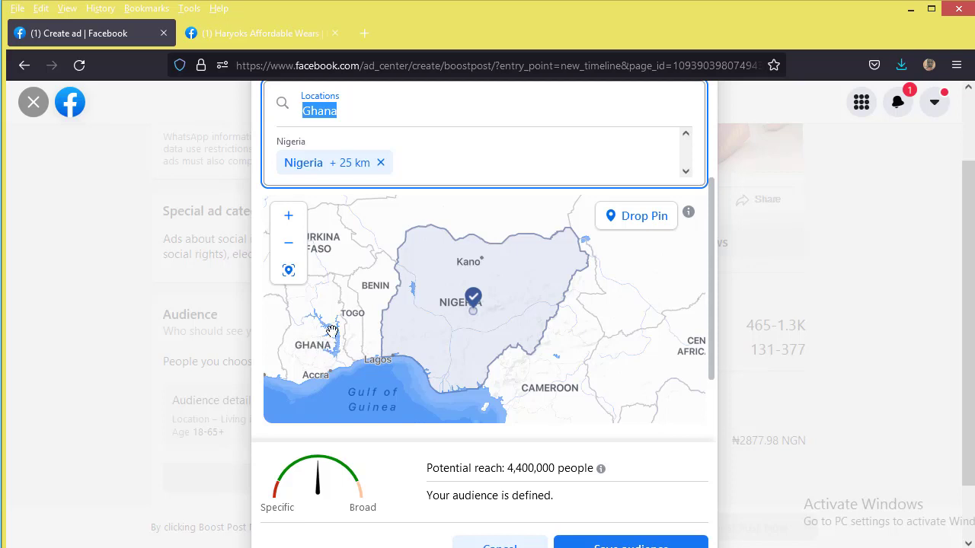
key(Return)
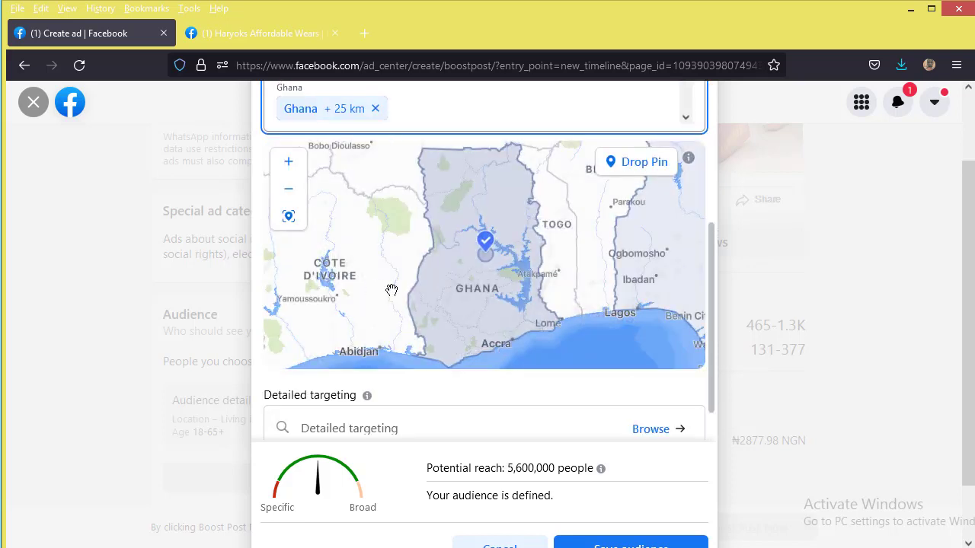
scroll(525, 257, down, 3)
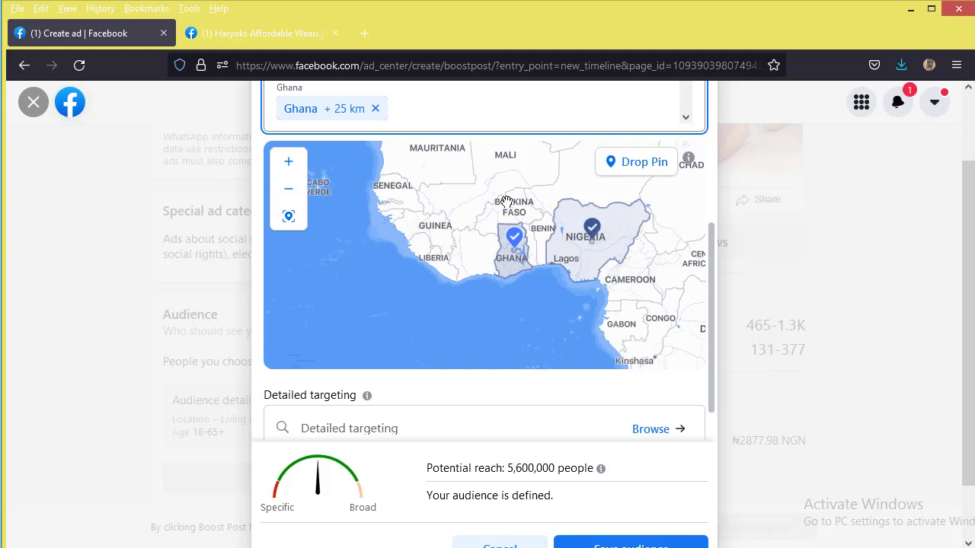
scroll(647, 228, up, 1)
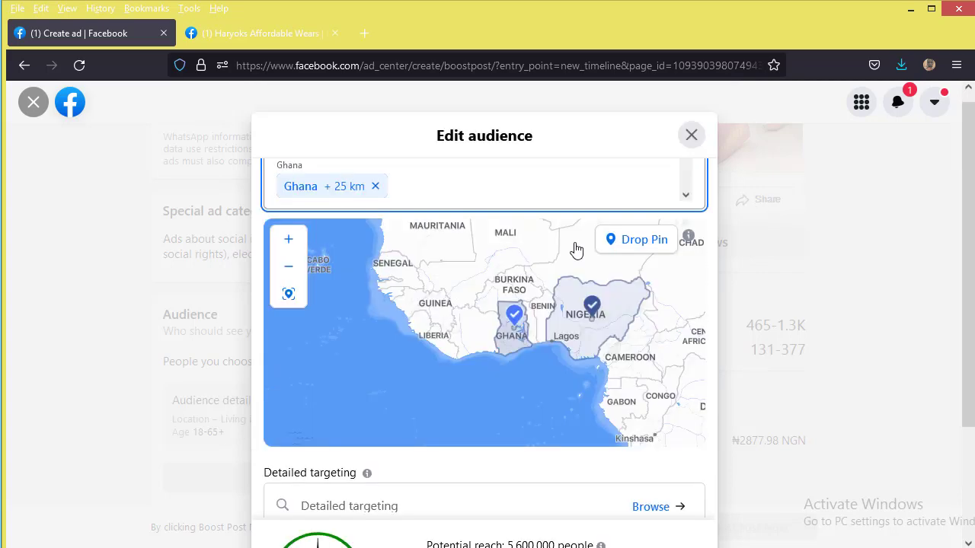
scroll(503, 228, up, 1)
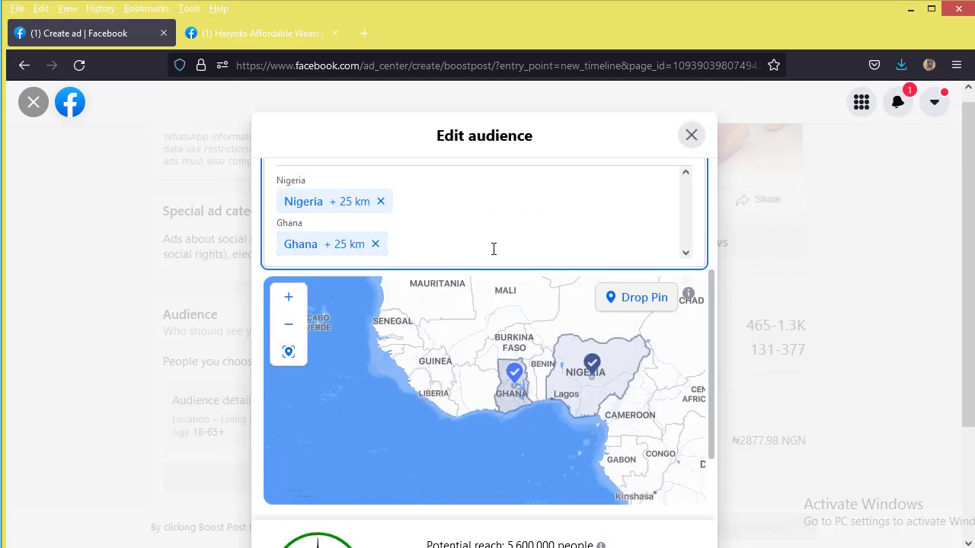
click(494, 256)
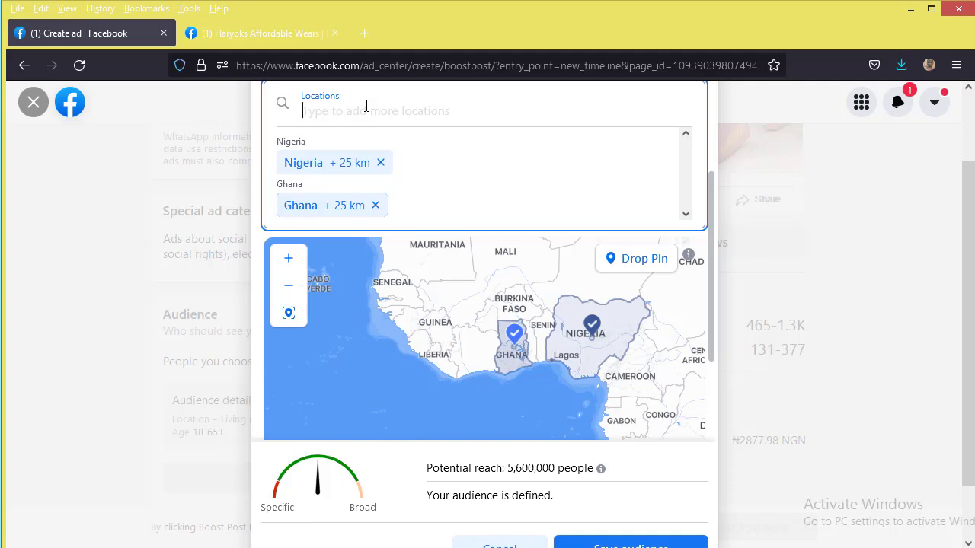
Step: Add Cameroon as a third location beside Nigeria and Ghana, for 6,300,000 potential reach
text(cameroon)
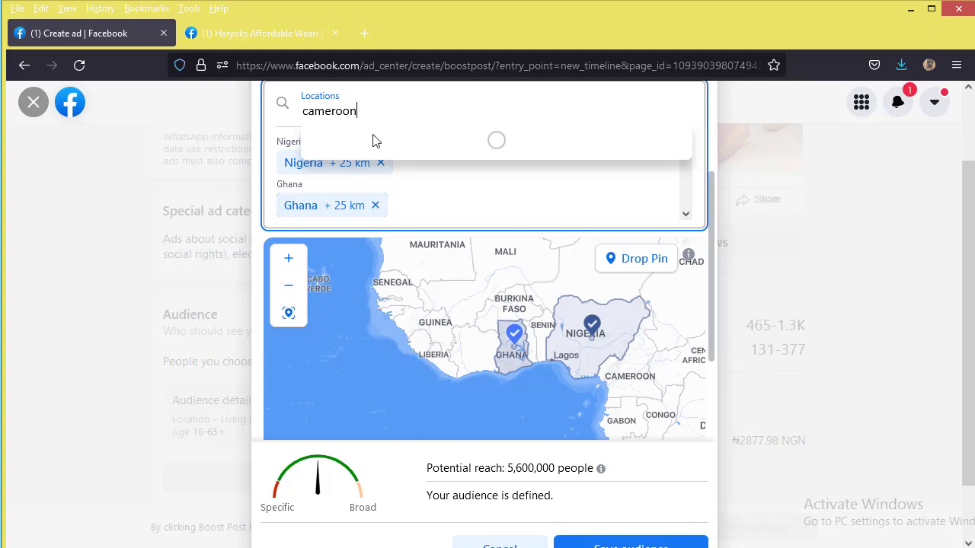
click(378, 140)
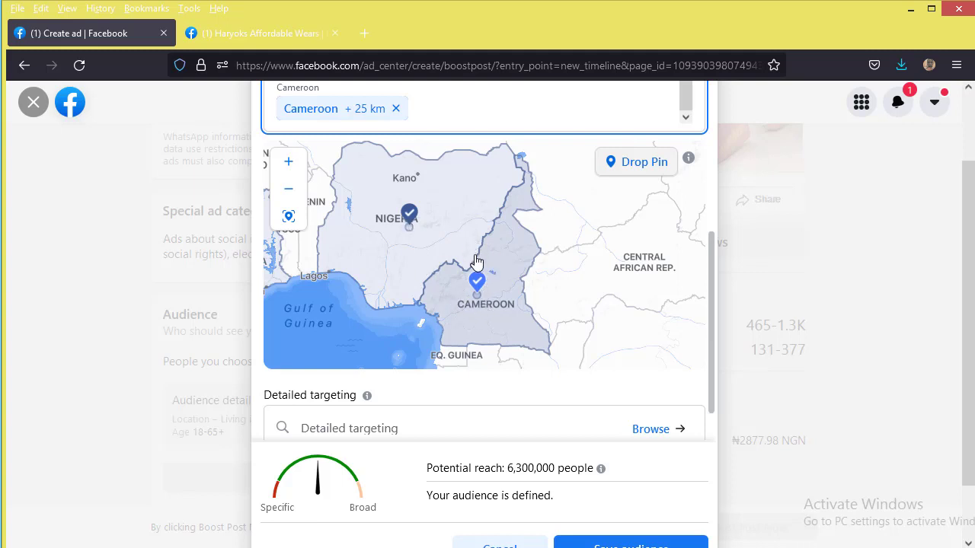
scroll(476, 263, down, 3)
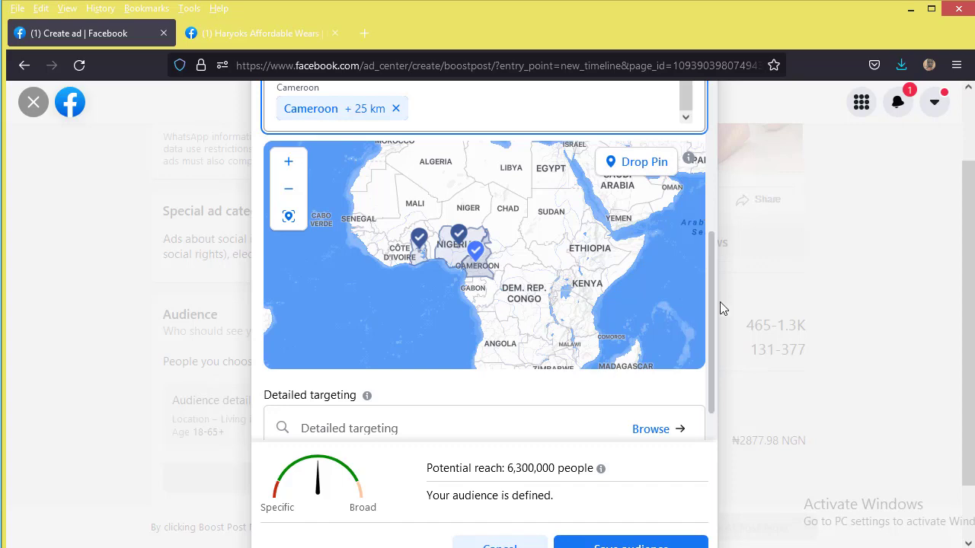
scroll(713, 273, up, 1)
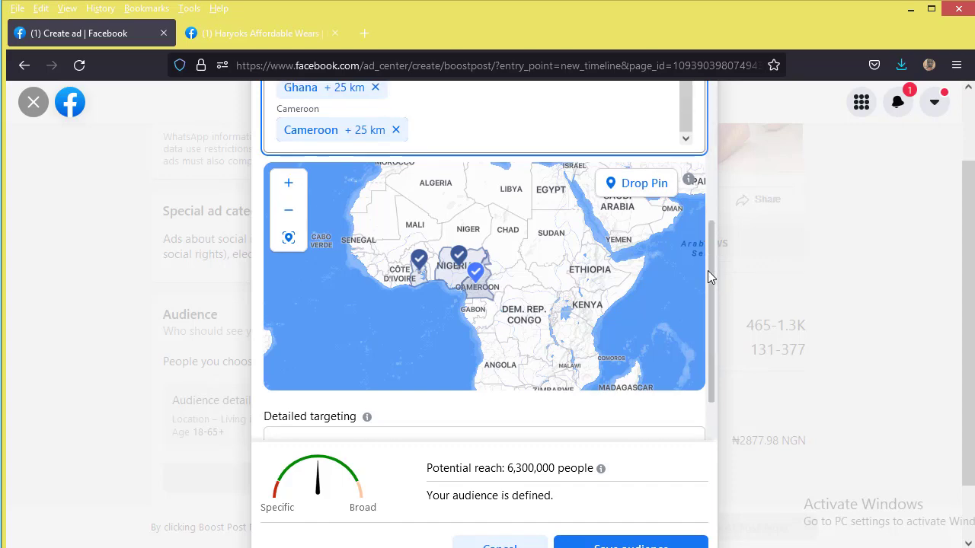
scroll(708, 297, up, 1)
scroll(709, 322, down, 2)
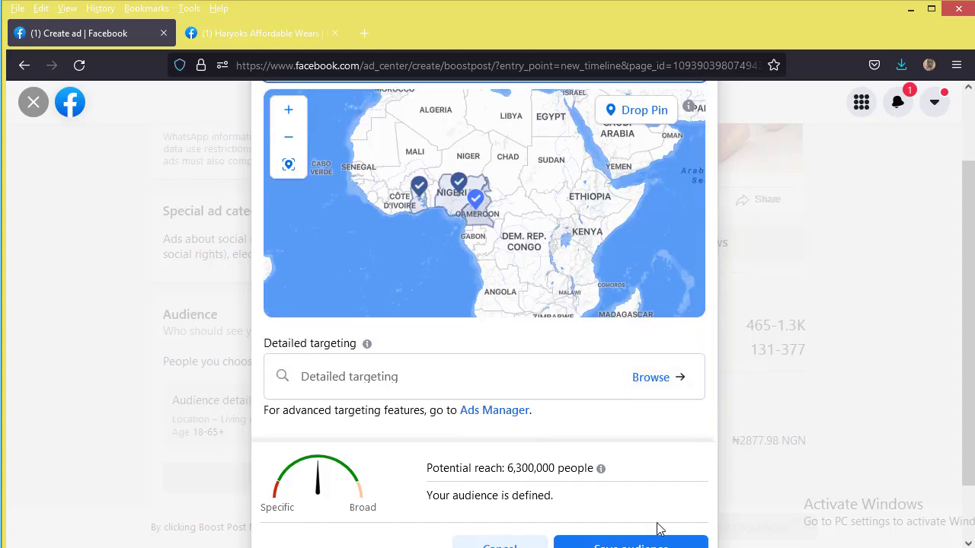
scroll(952, 434, down, 2)
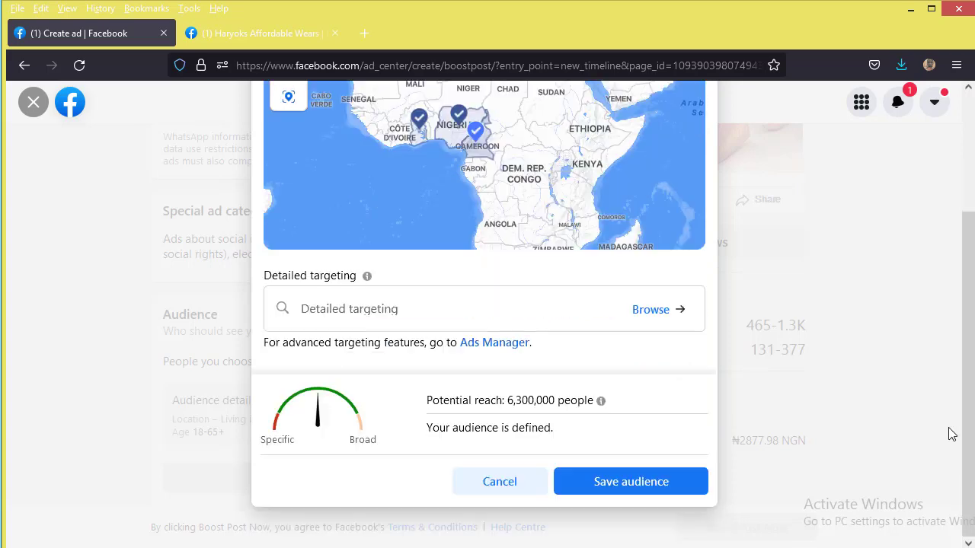
Step: Save the three-country audience and change the boost duration from 7 to 10 days
click(667, 482)
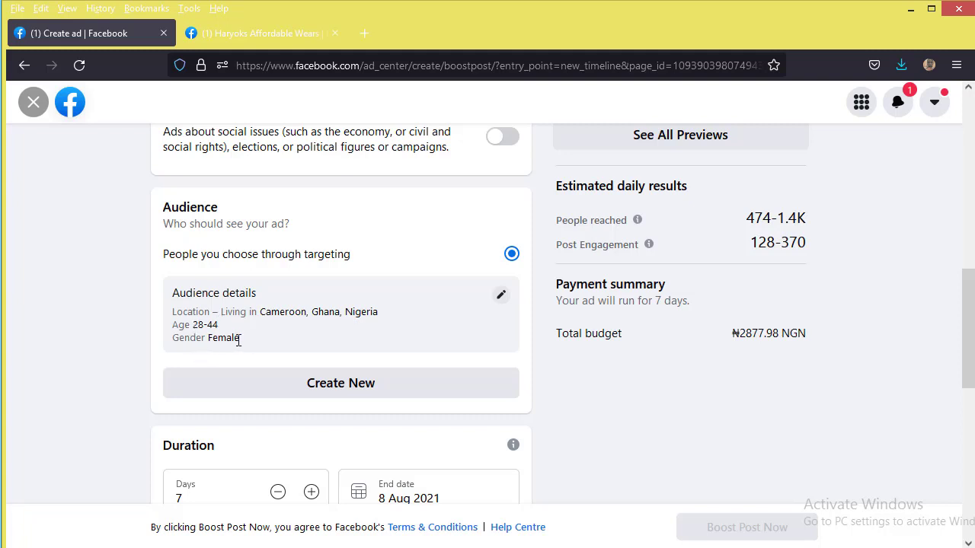
scroll(320, 445, down, 2)
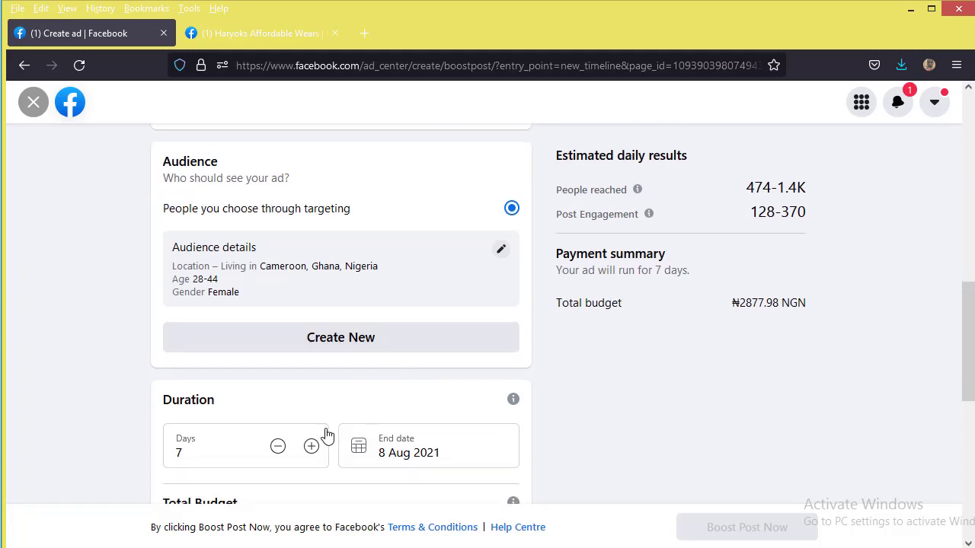
scroll(326, 434, down, 2)
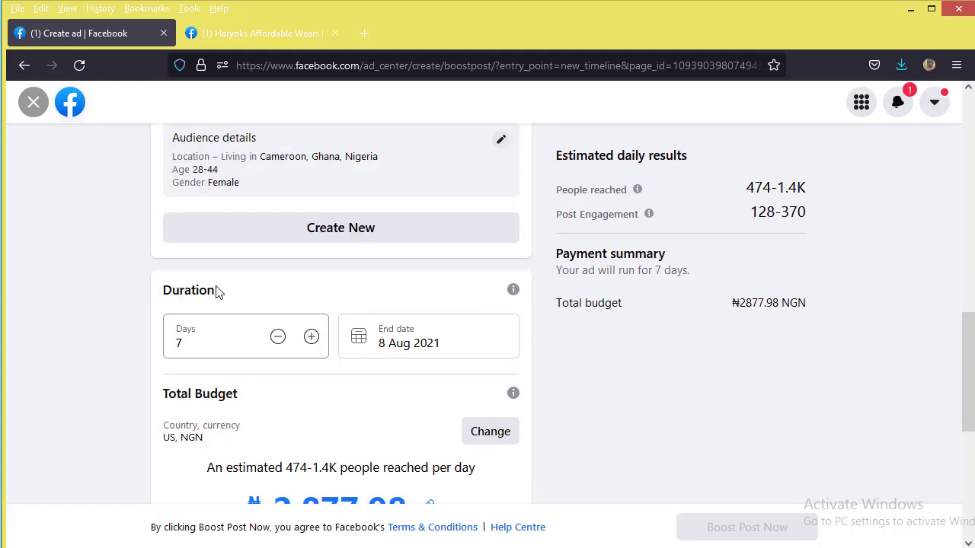
drag(165, 340, 131, 338)
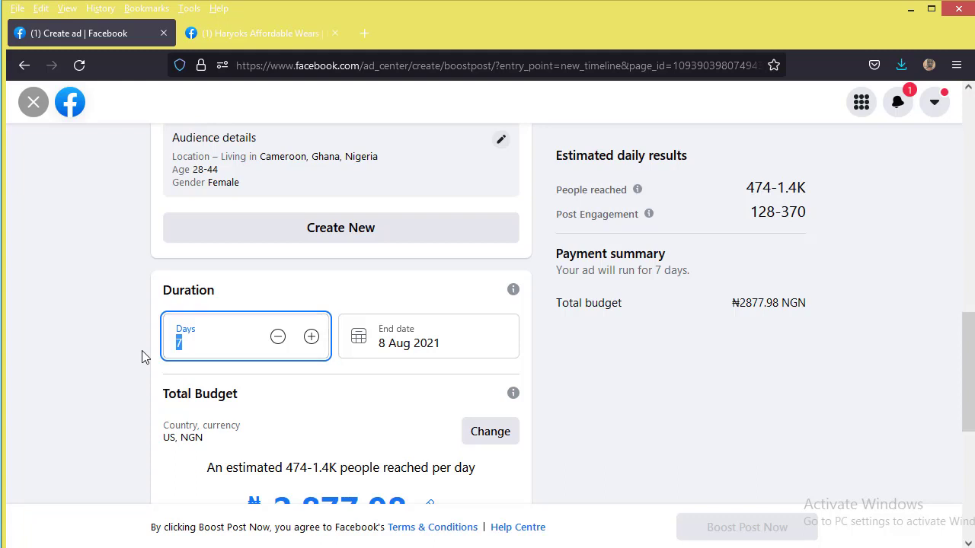
scroll(330, 345, down, 2)
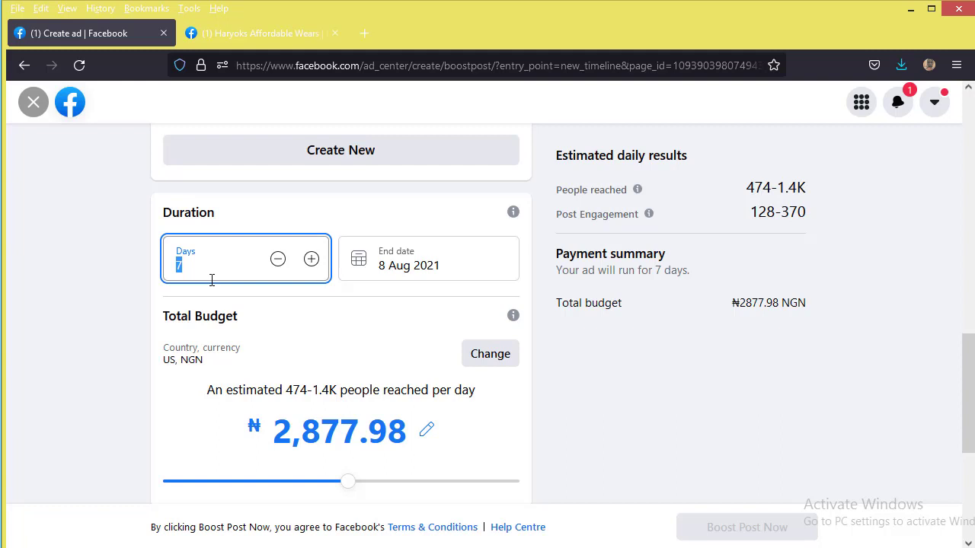
text(10)
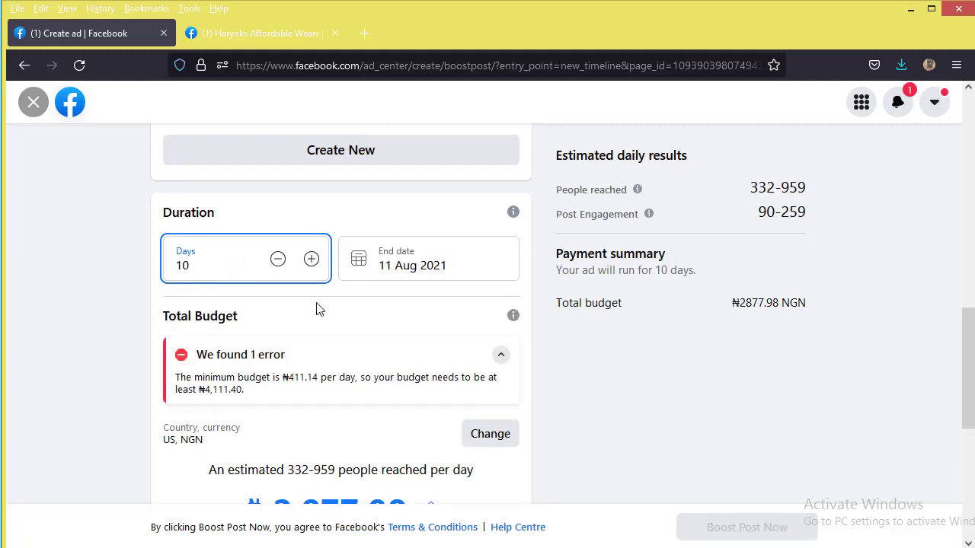
Step: Apply the 10-day duration and set the total budget to ₦10,000.00
click(315, 303)
scroll(316, 373, up, 1)
scroll(319, 372, down, 3)
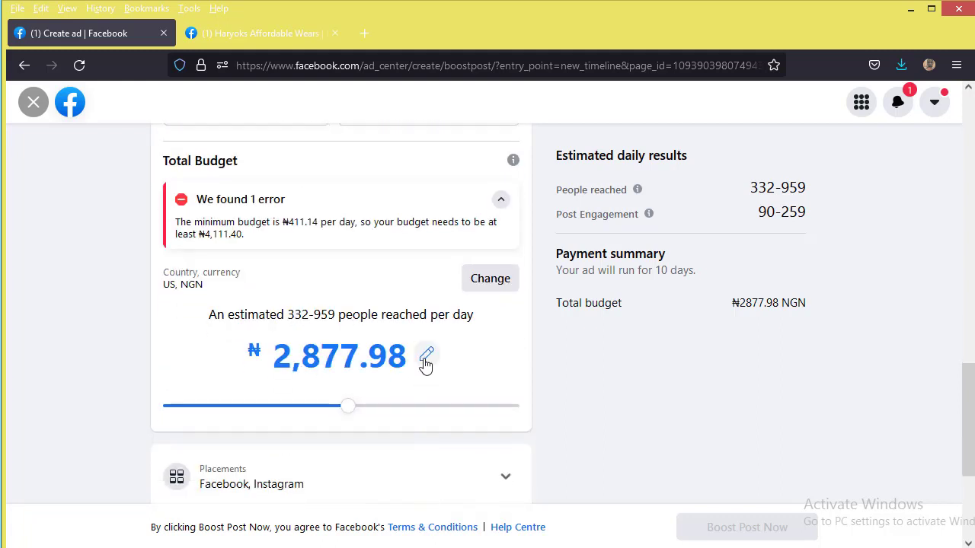
click(426, 361)
triple_click(279, 364)
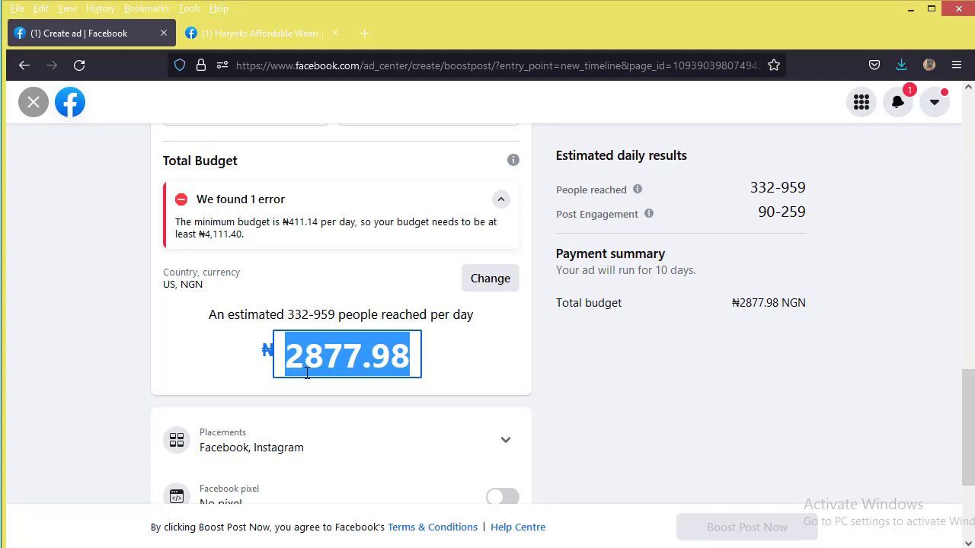
text(10000)
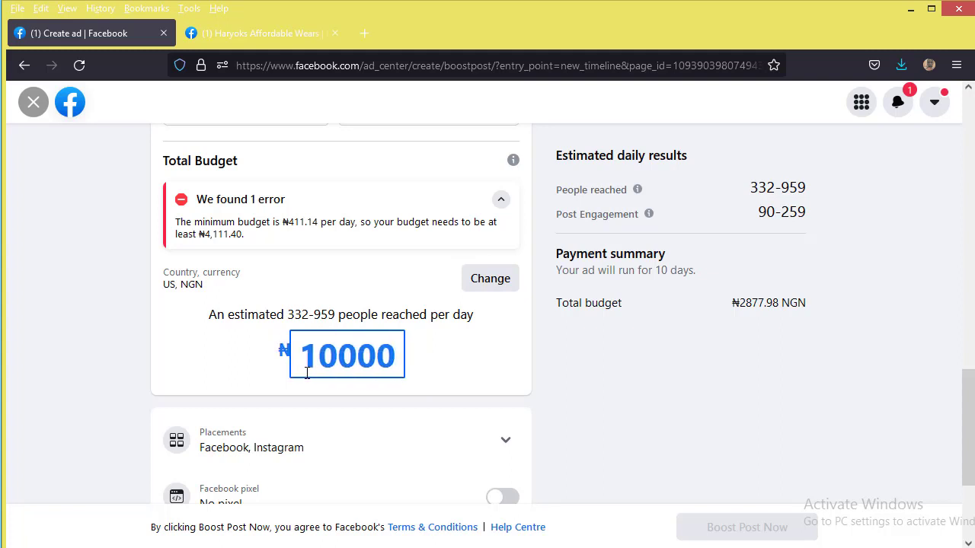
click(366, 305)
Step: Review the estimated daily results: 1.2K–3.3K people reached and 312–901 engagements
scroll(330, 303, up, 3)
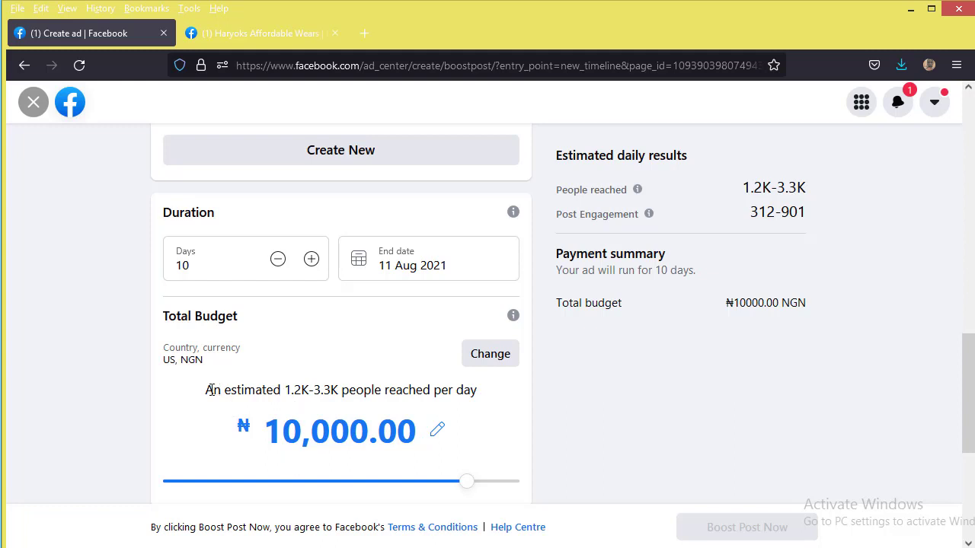
drag(208, 389, 353, 394)
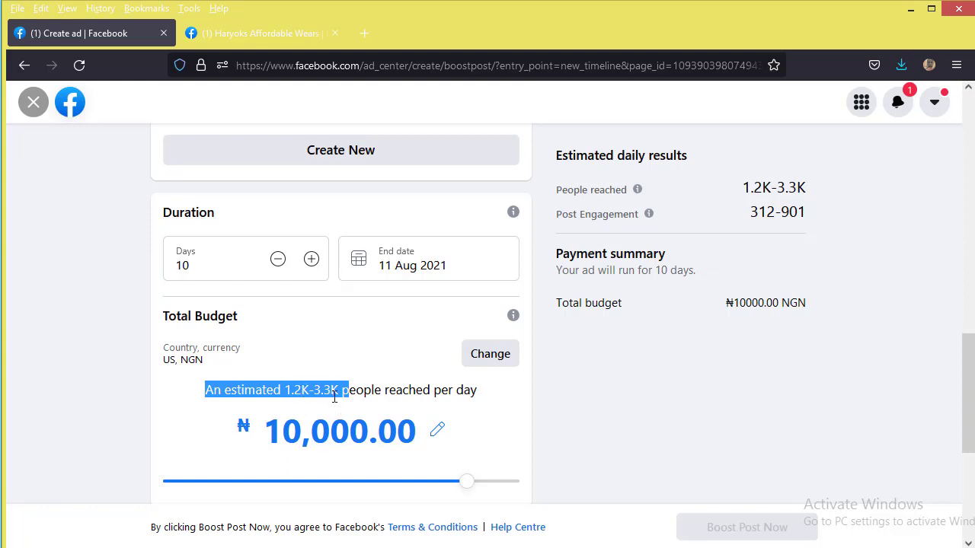
click(325, 393)
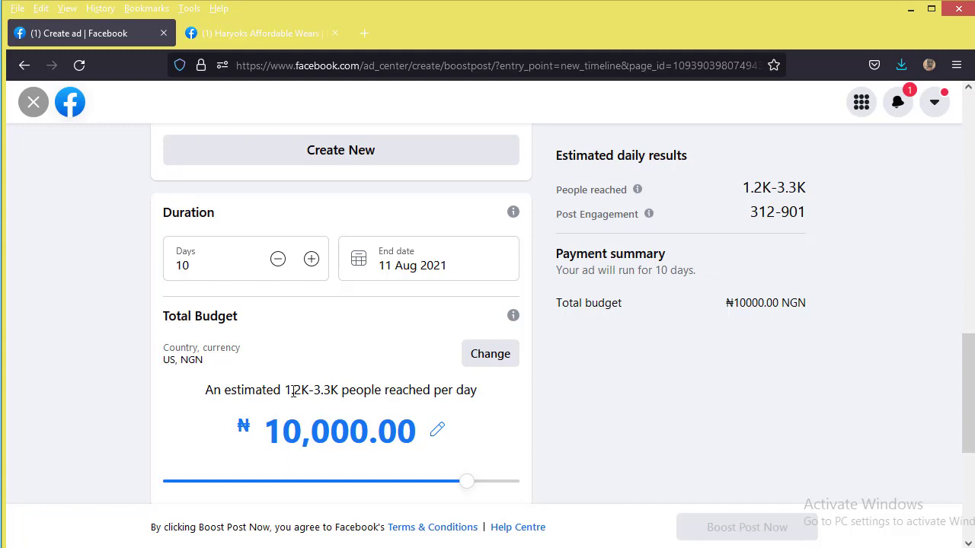
drag(287, 390, 331, 394)
click(358, 353)
Step: Begin adding a payment method, showing Nigeria, Nigerian Naira and (GMT +01:00) Lagos time
scroll(436, 333, down, 4)
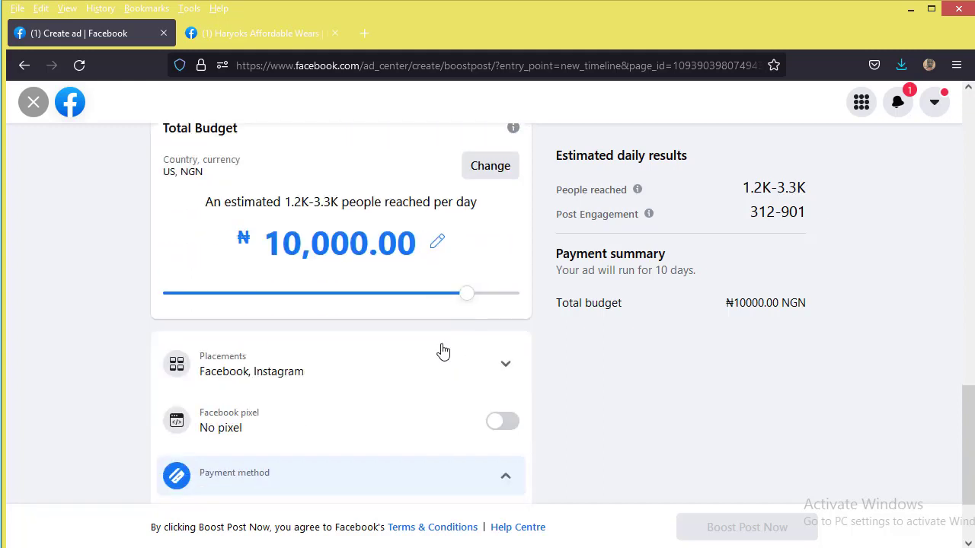
scroll(437, 358, down, 1)
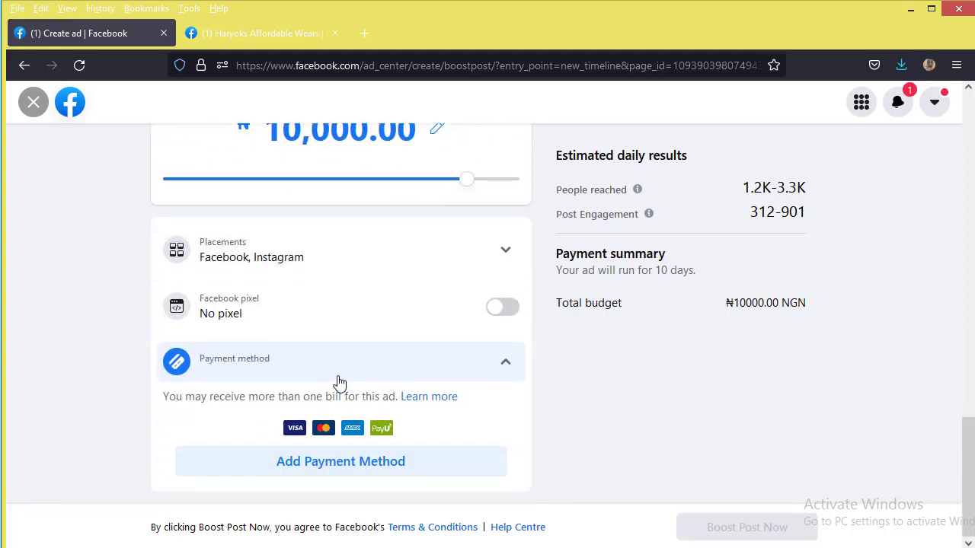
click(325, 463)
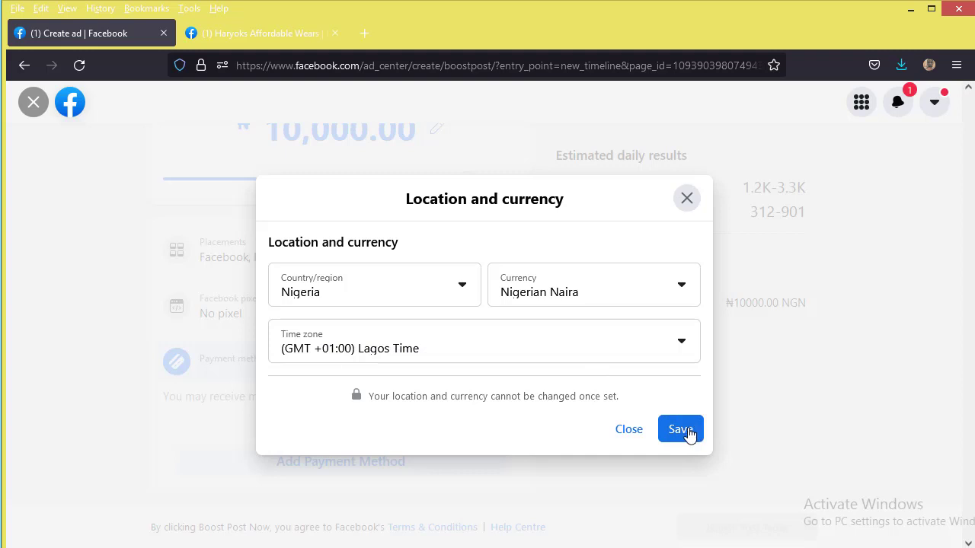
Step: Save the Nigeria/Naira location settings and continue with debit or credit card payment
click(685, 431)
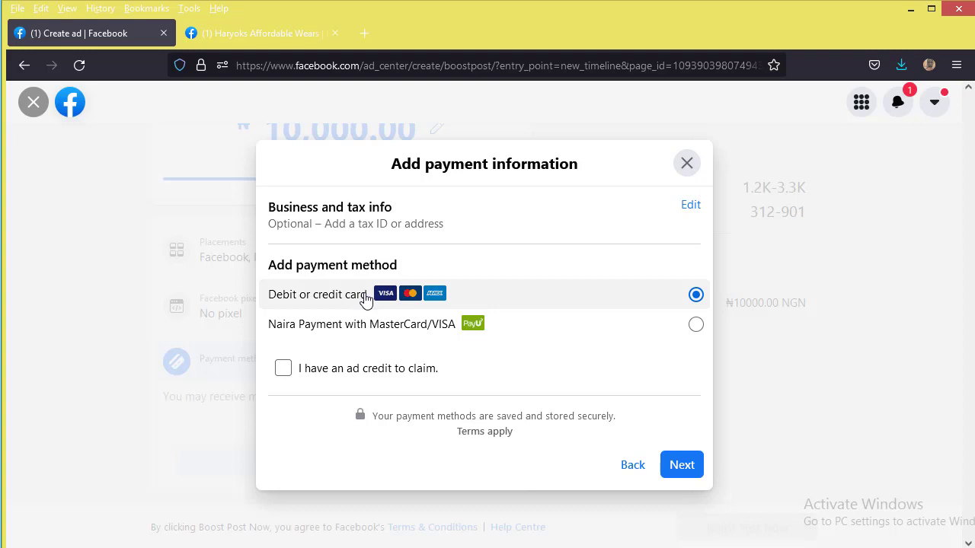
click(682, 467)
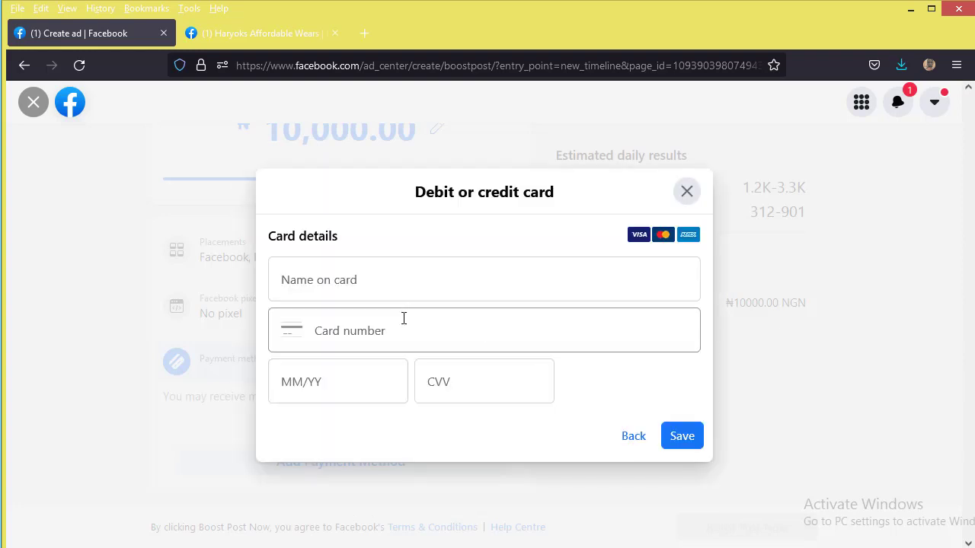
Step: Enter the cardholder name, card number, expiry date and CVV, then submit the card
click(403, 290)
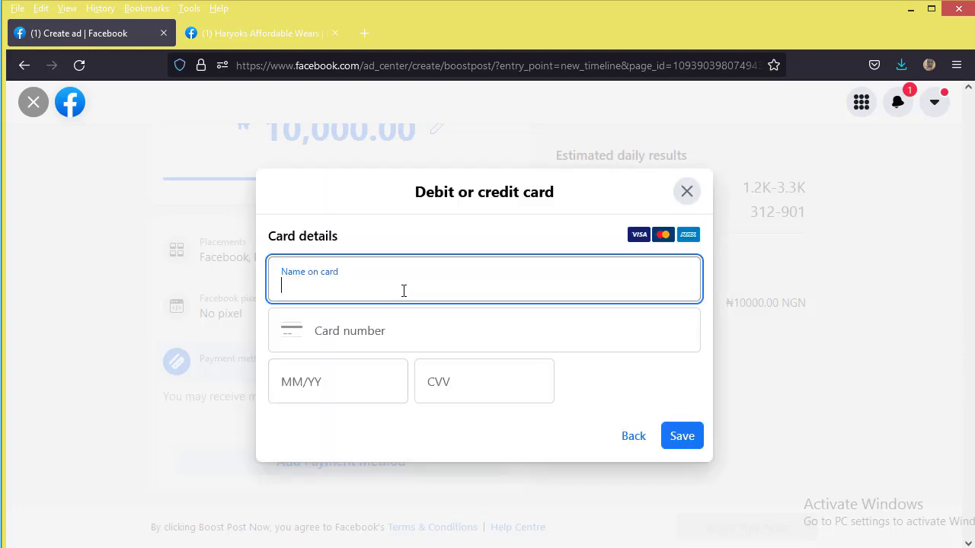
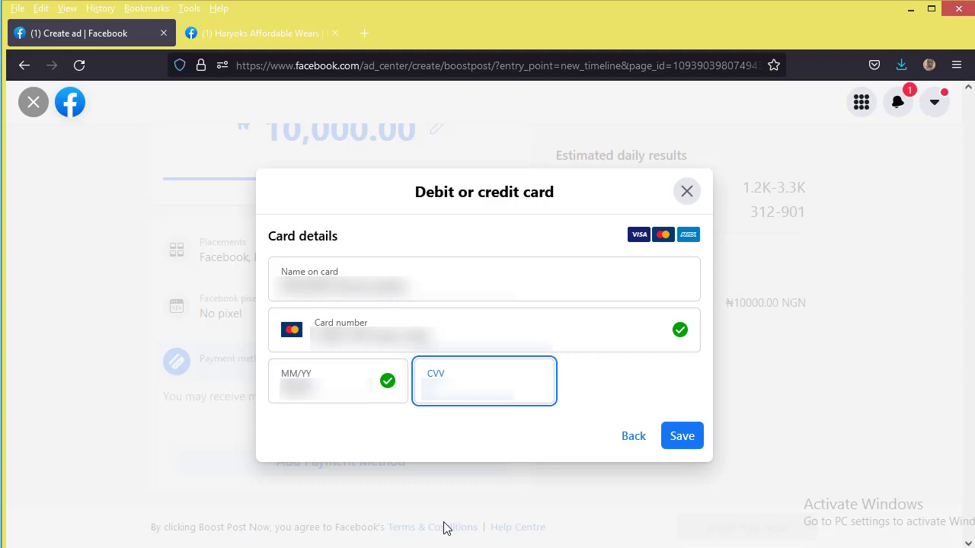
click(565, 449)
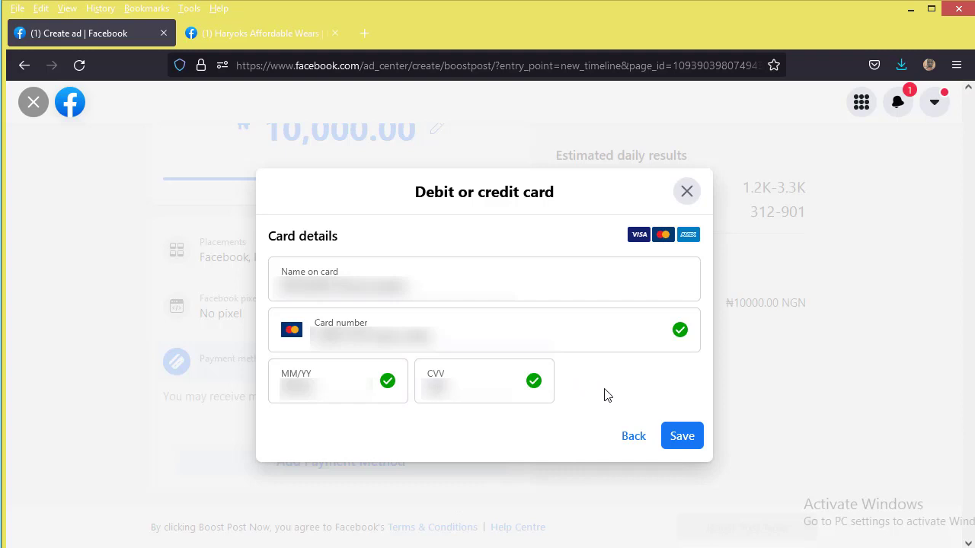
click(689, 440)
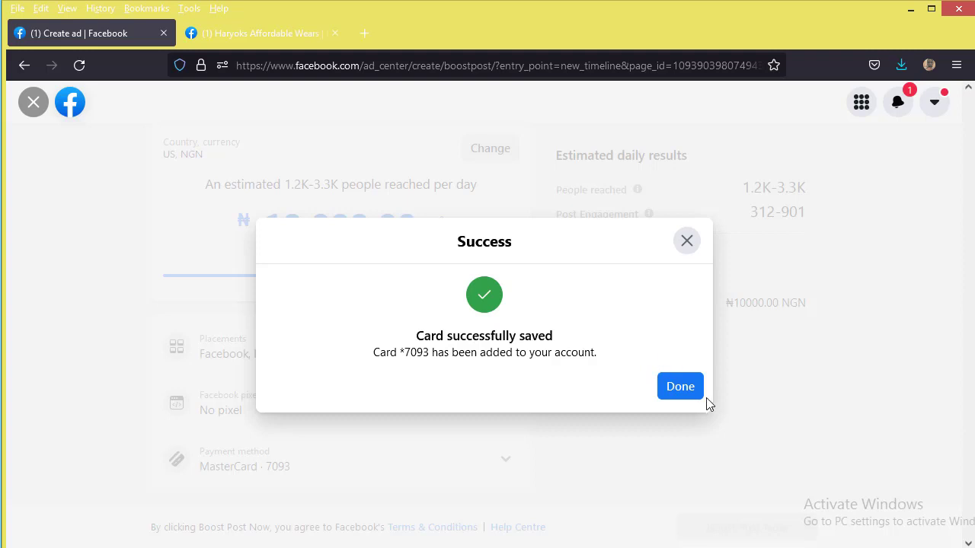
Step: Close the card-saved confirmation and expand Placements to review the Facebook/Instagram options
click(680, 387)
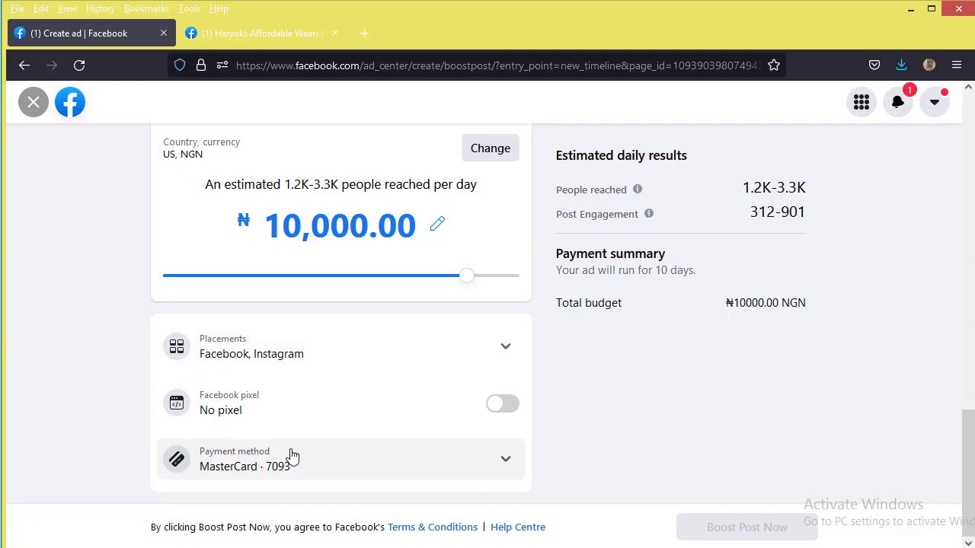
click(316, 361)
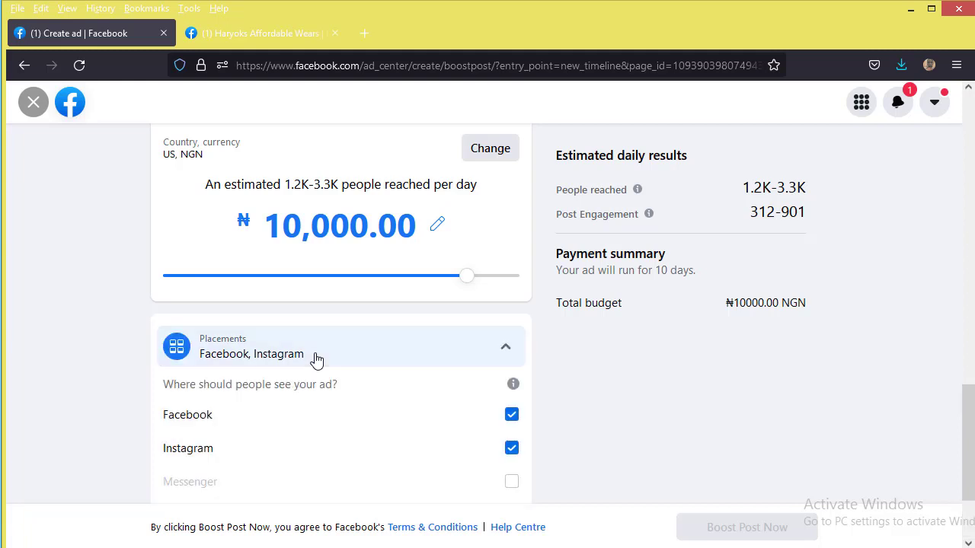
scroll(330, 381, down, 3)
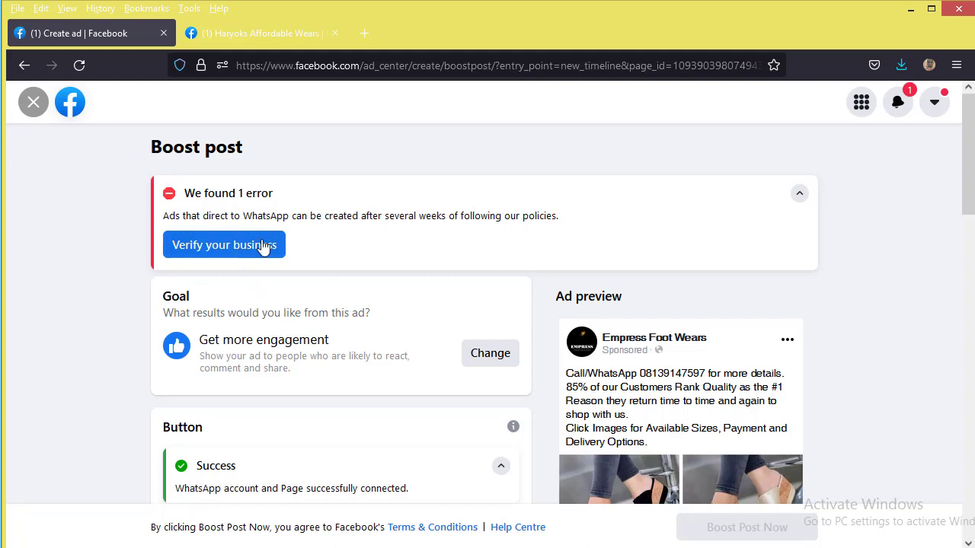
Step: Change the ad's button label to Send Message and submit the boost
scroll(554, 402, down, 2)
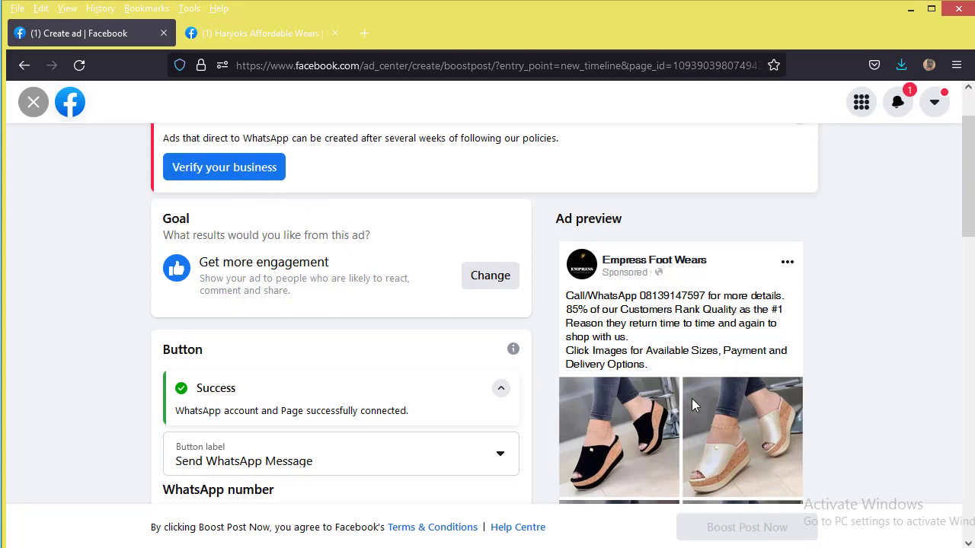
scroll(393, 355, down, 2)
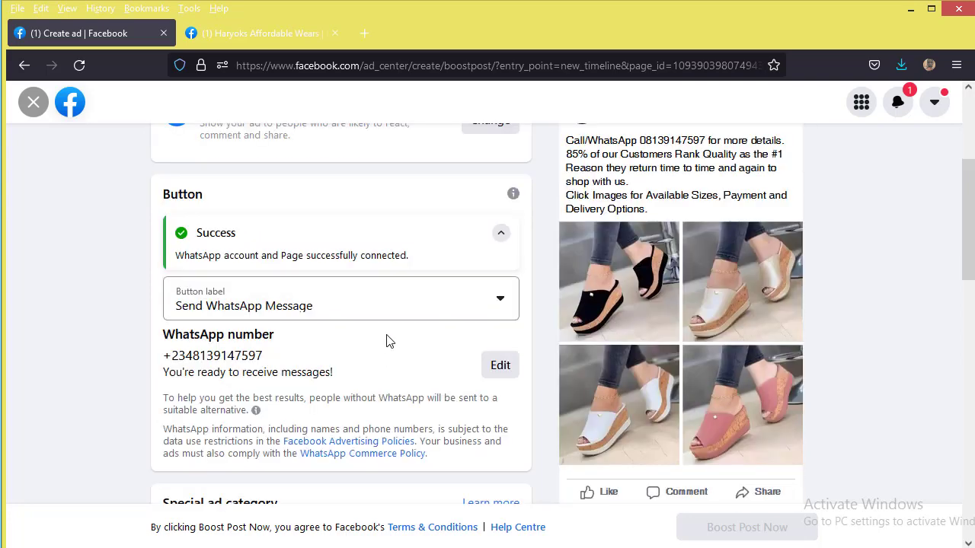
click(398, 304)
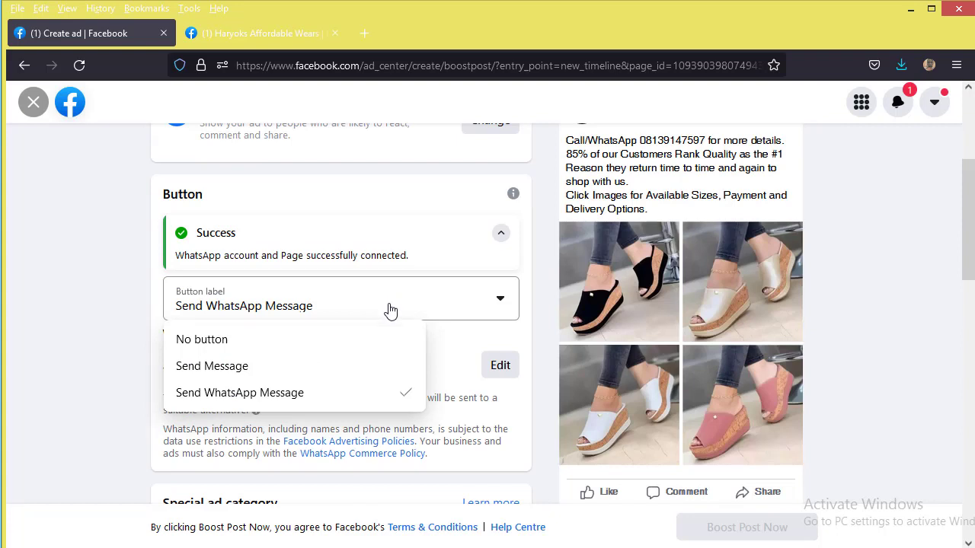
click(332, 367)
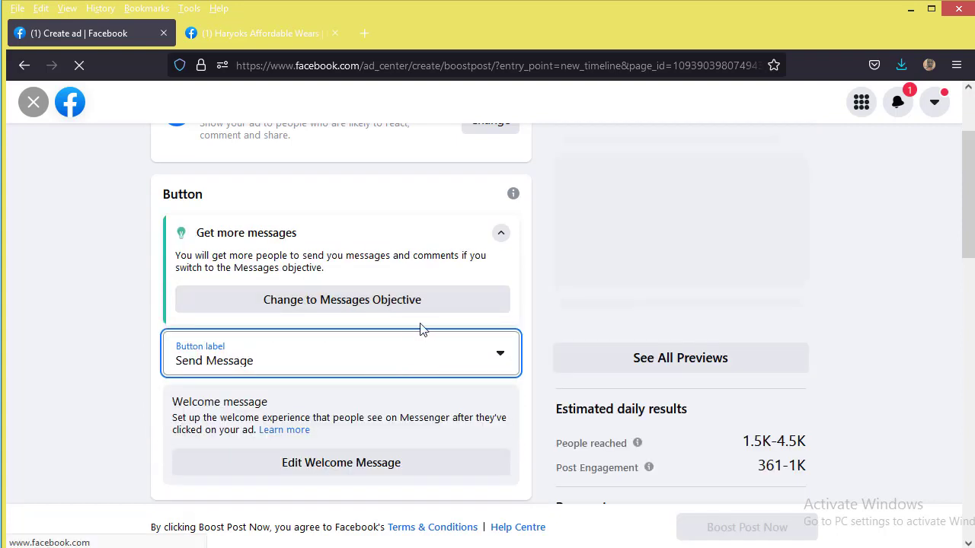
scroll(409, 328, up, 3)
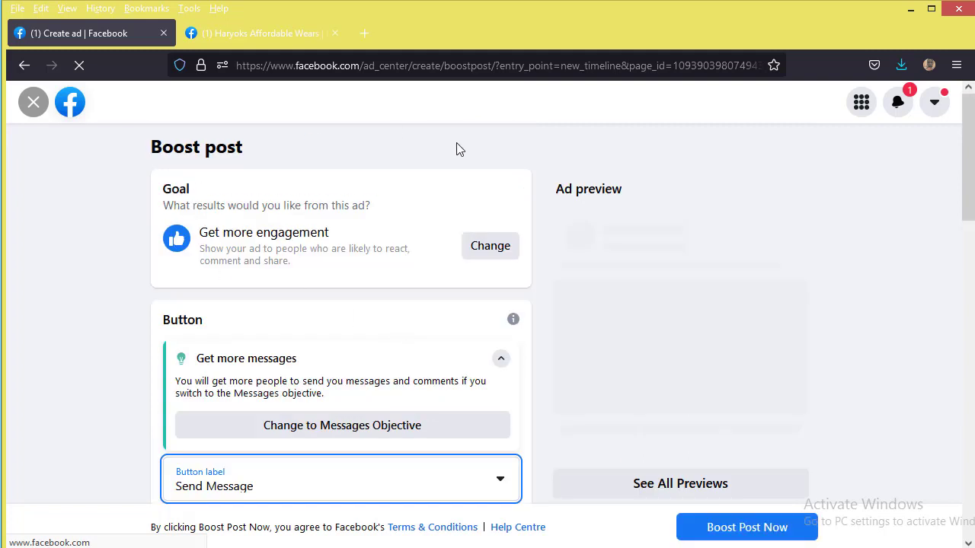
scroll(457, 148, down, 10)
click(746, 527)
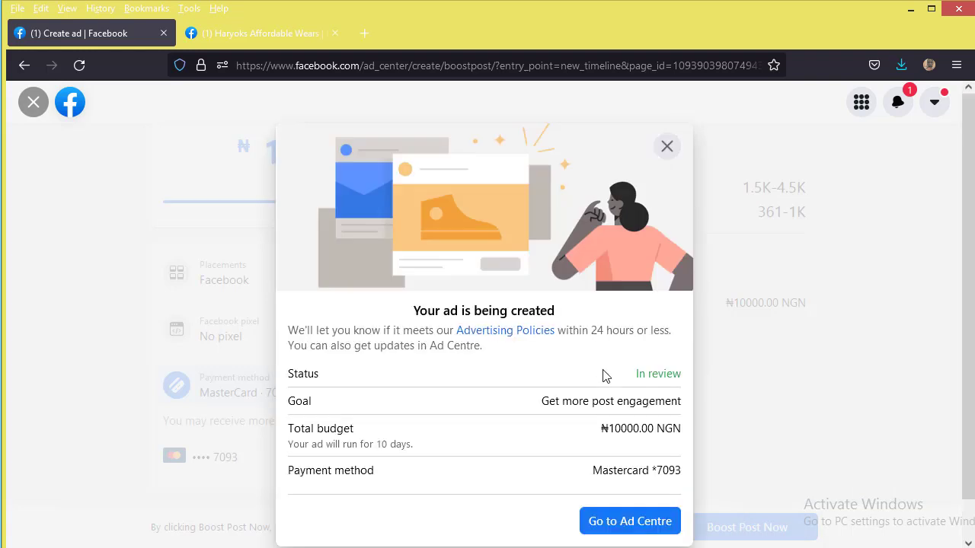
Step: Dismiss the ad-created summary, exit to the Empress Foot Wears Page and find the post In review
scroll(591, 426, down, 1)
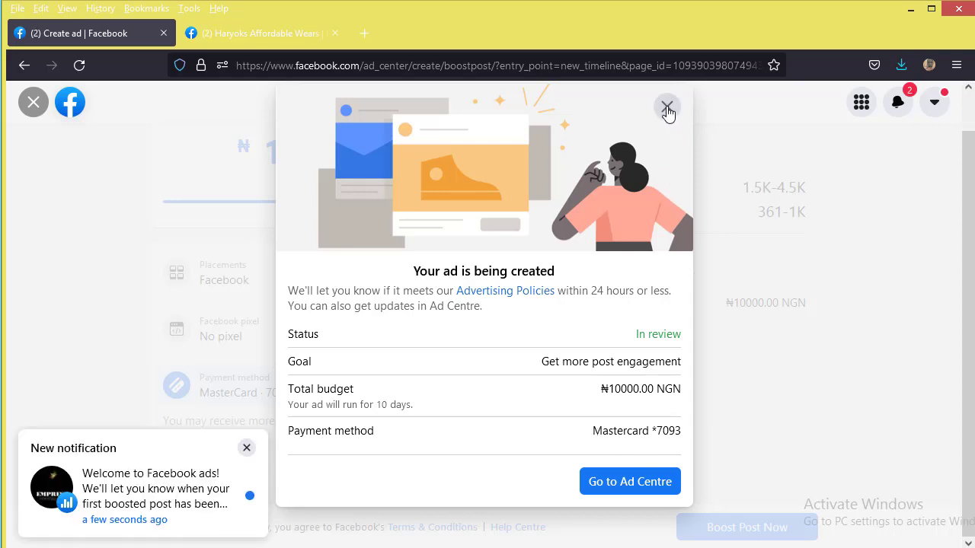
click(667, 111)
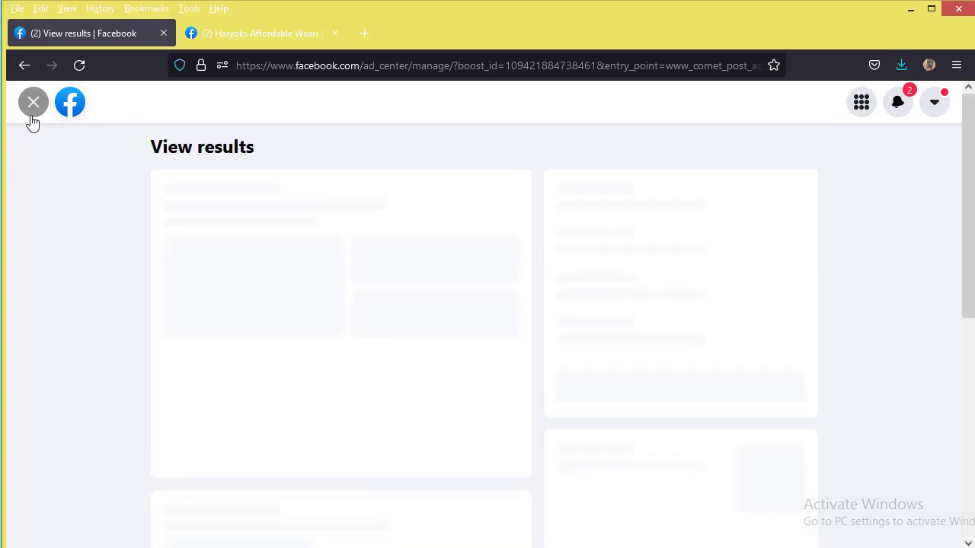
click(32, 117)
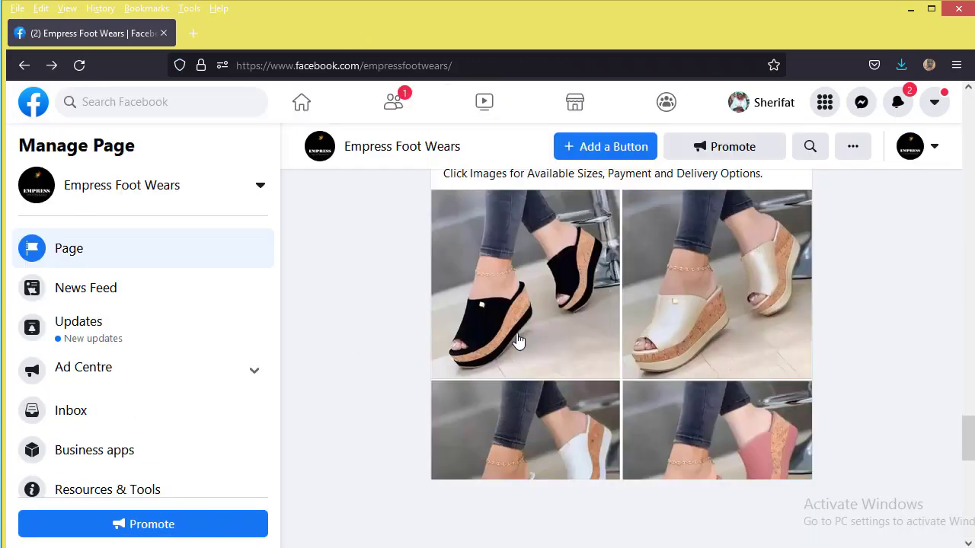
scroll(518, 341, down, 3)
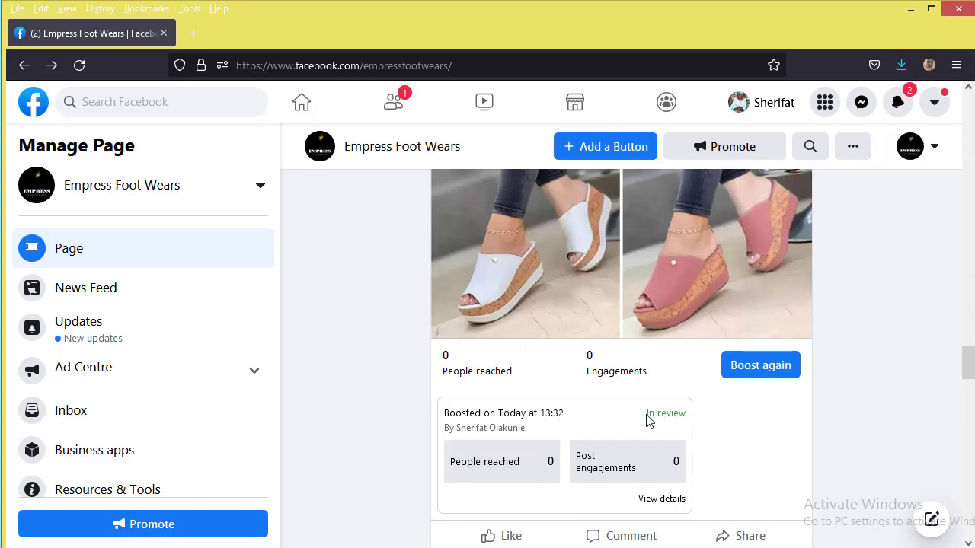
drag(651, 415, 711, 418)
click(718, 424)
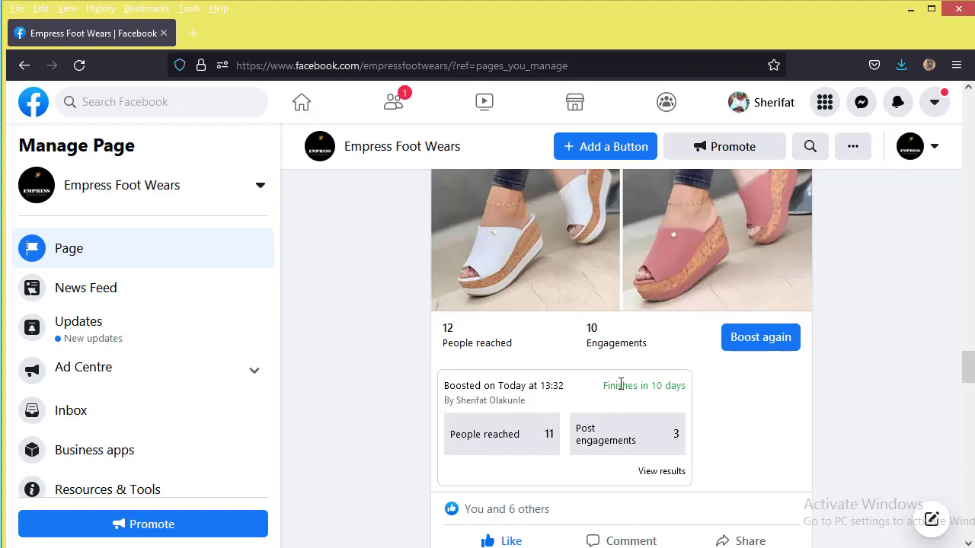
Step: Open the boosted post's View results and expand all details, audience and payment sections
click(654, 472)
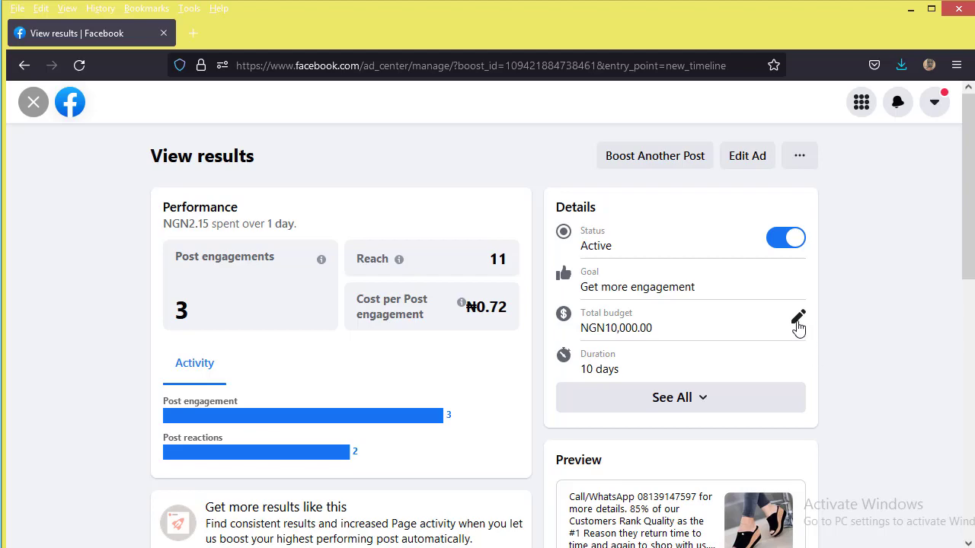
click(680, 399)
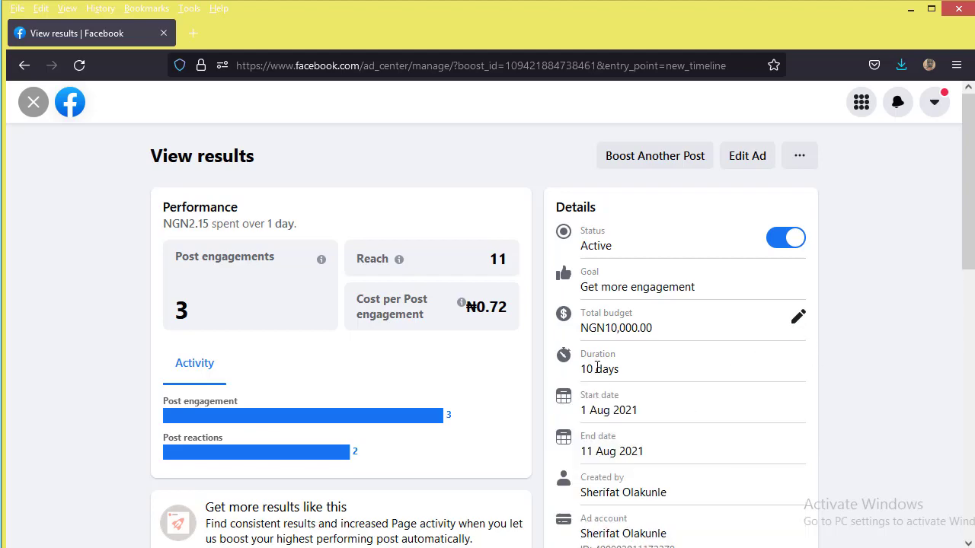
scroll(619, 378, down, 6)
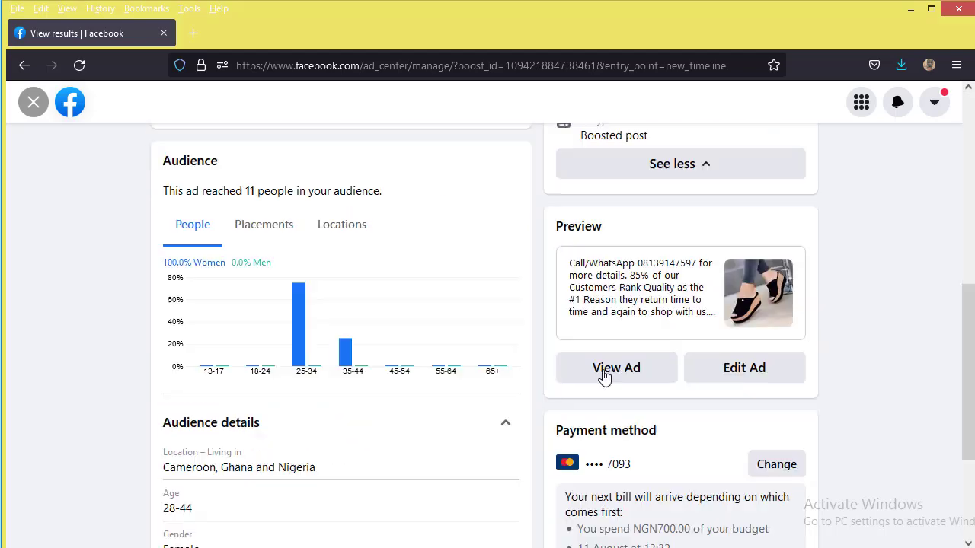
scroll(601, 379, down, 2)
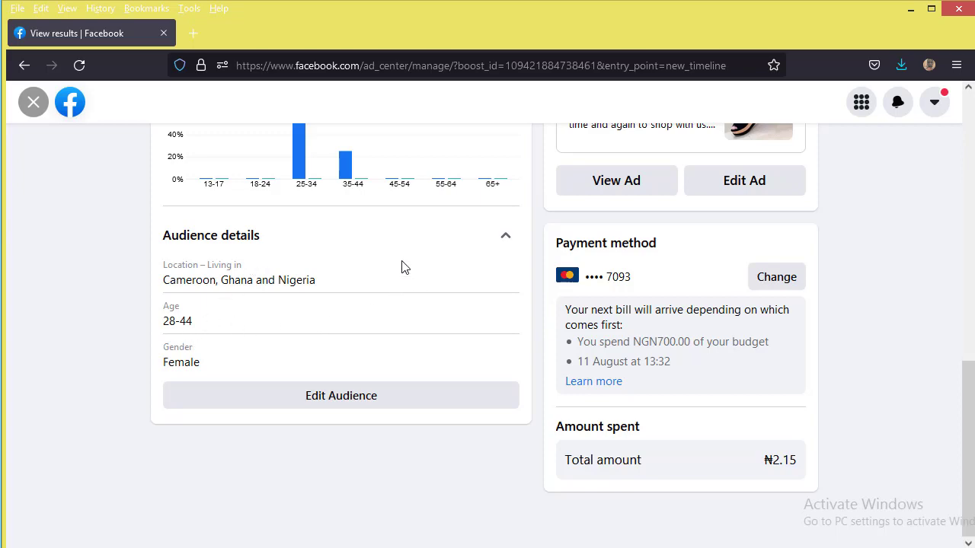
scroll(402, 266, up, 10)
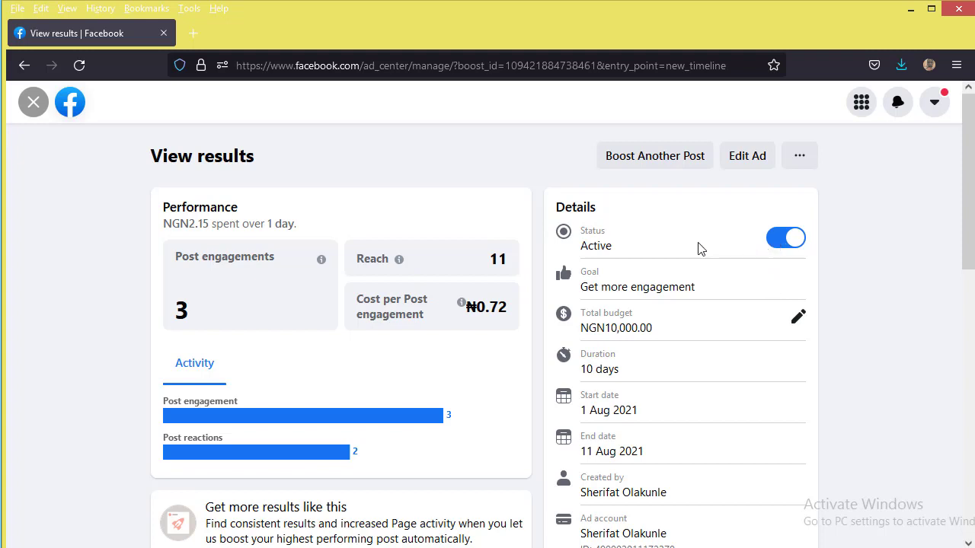
Step: Pause the boosted ad, resume it to Active, then pause it again with confirmation
click(785, 240)
click(670, 357)
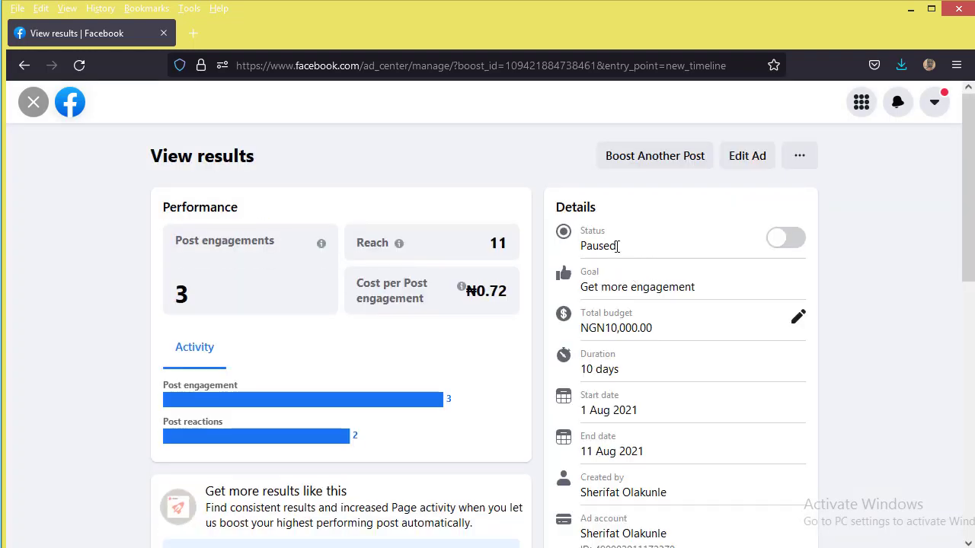
click(788, 242)
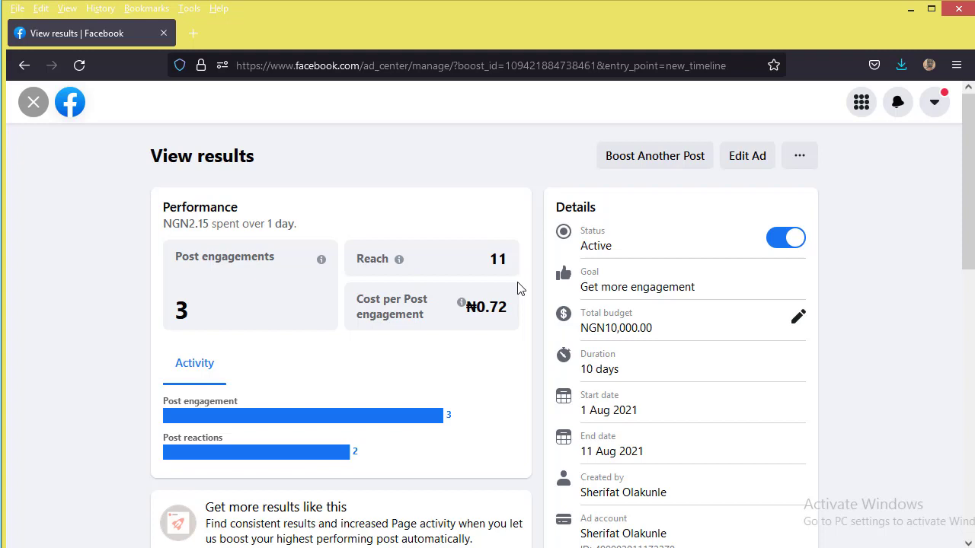
click(792, 241)
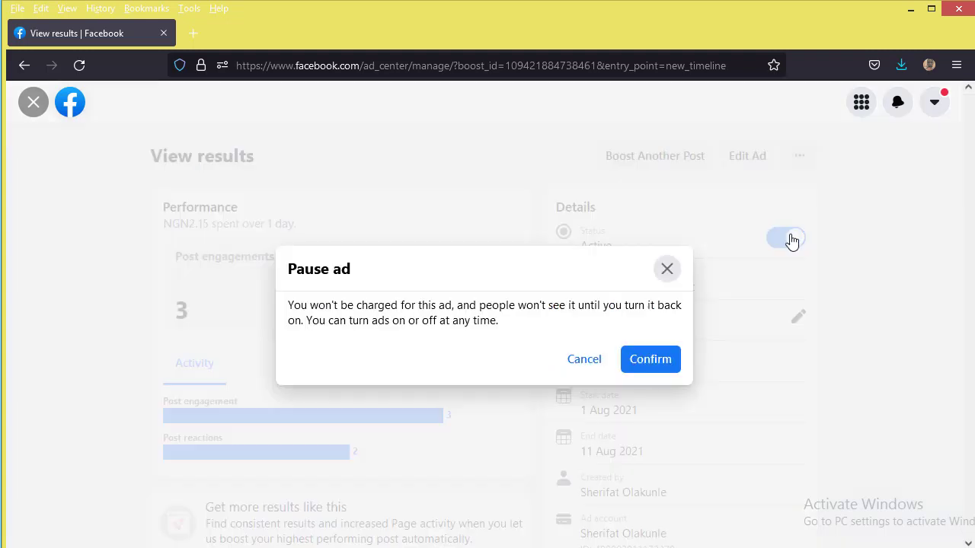
click(646, 364)
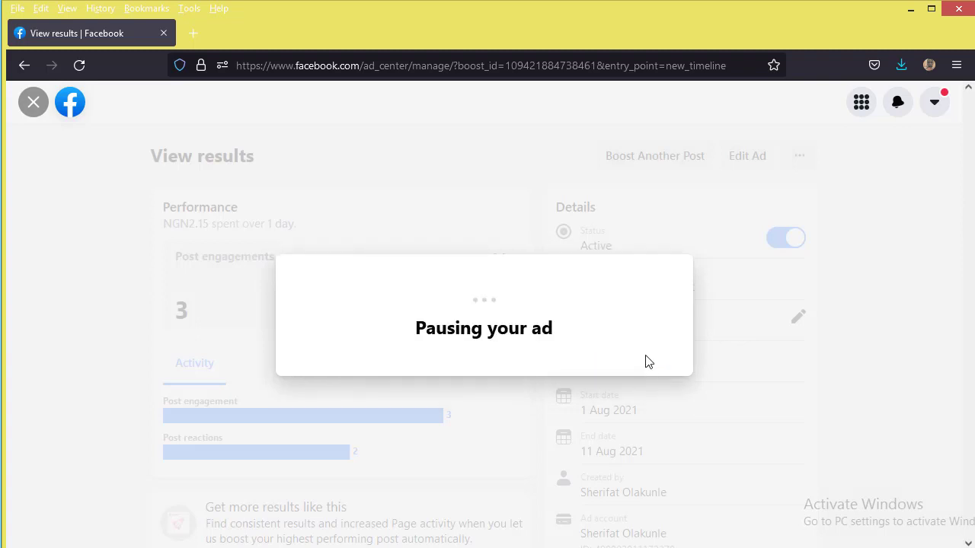